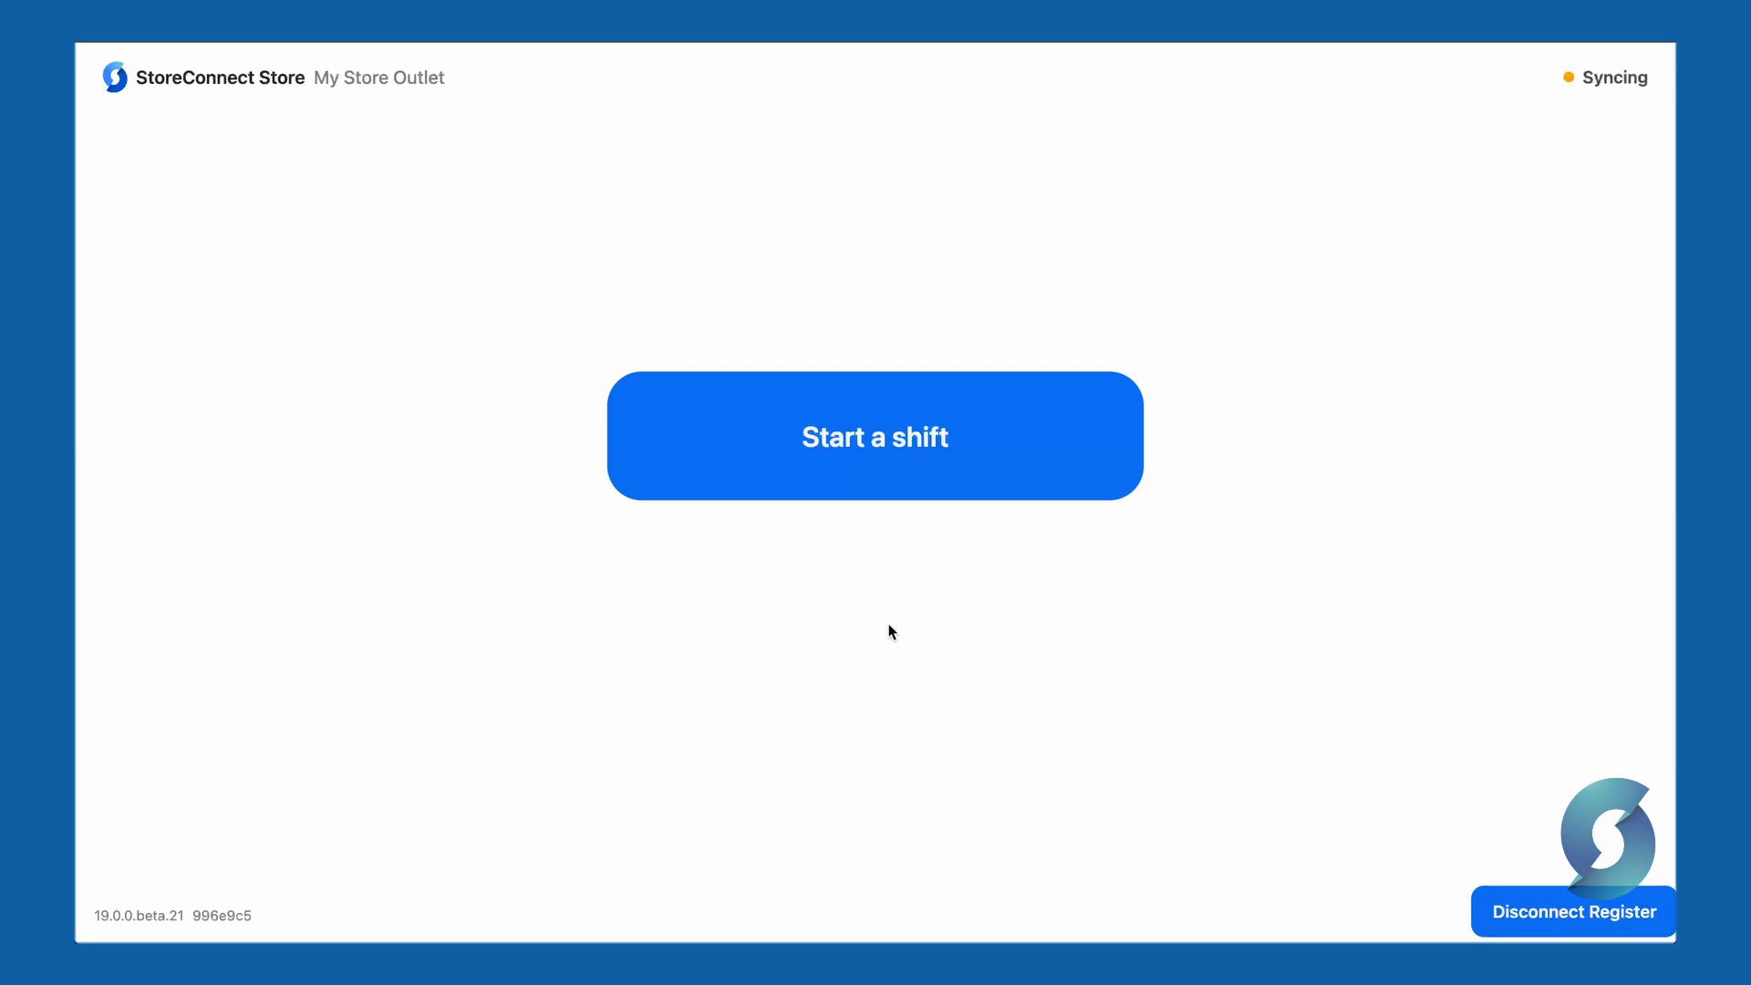
- Sign in as the staff user with their PIN and open the shift with a $100 opening float
left_click(881, 464)
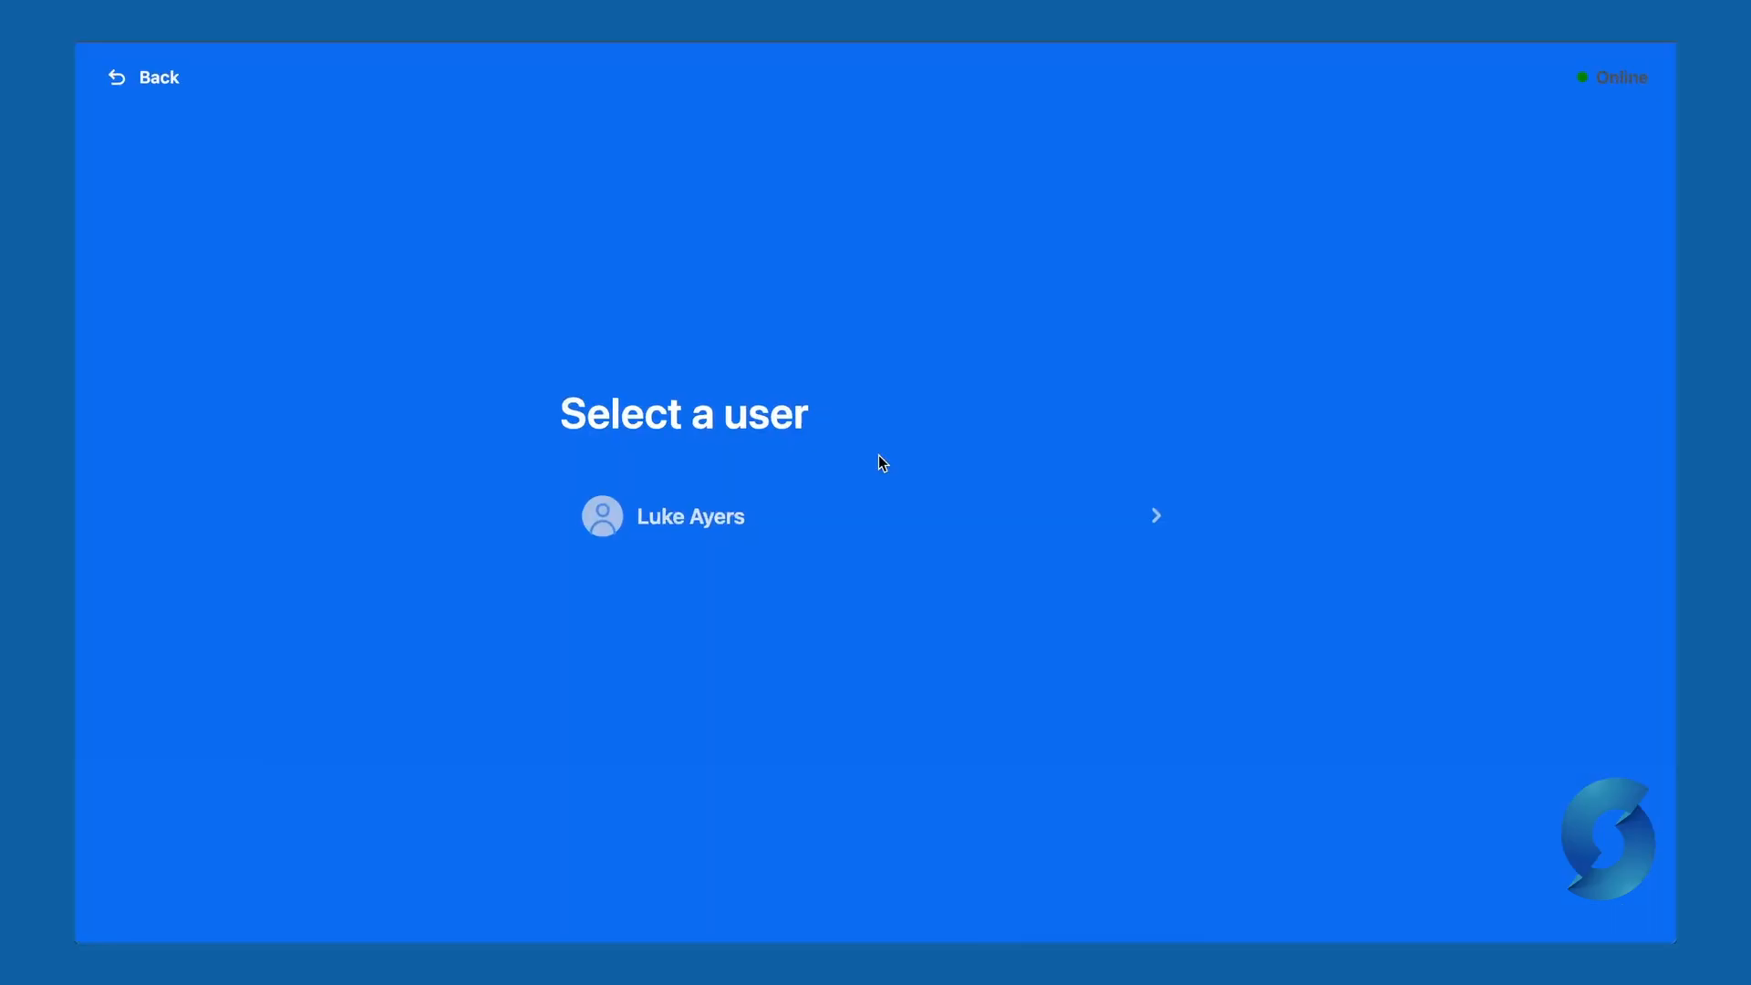
left_click(812, 536)
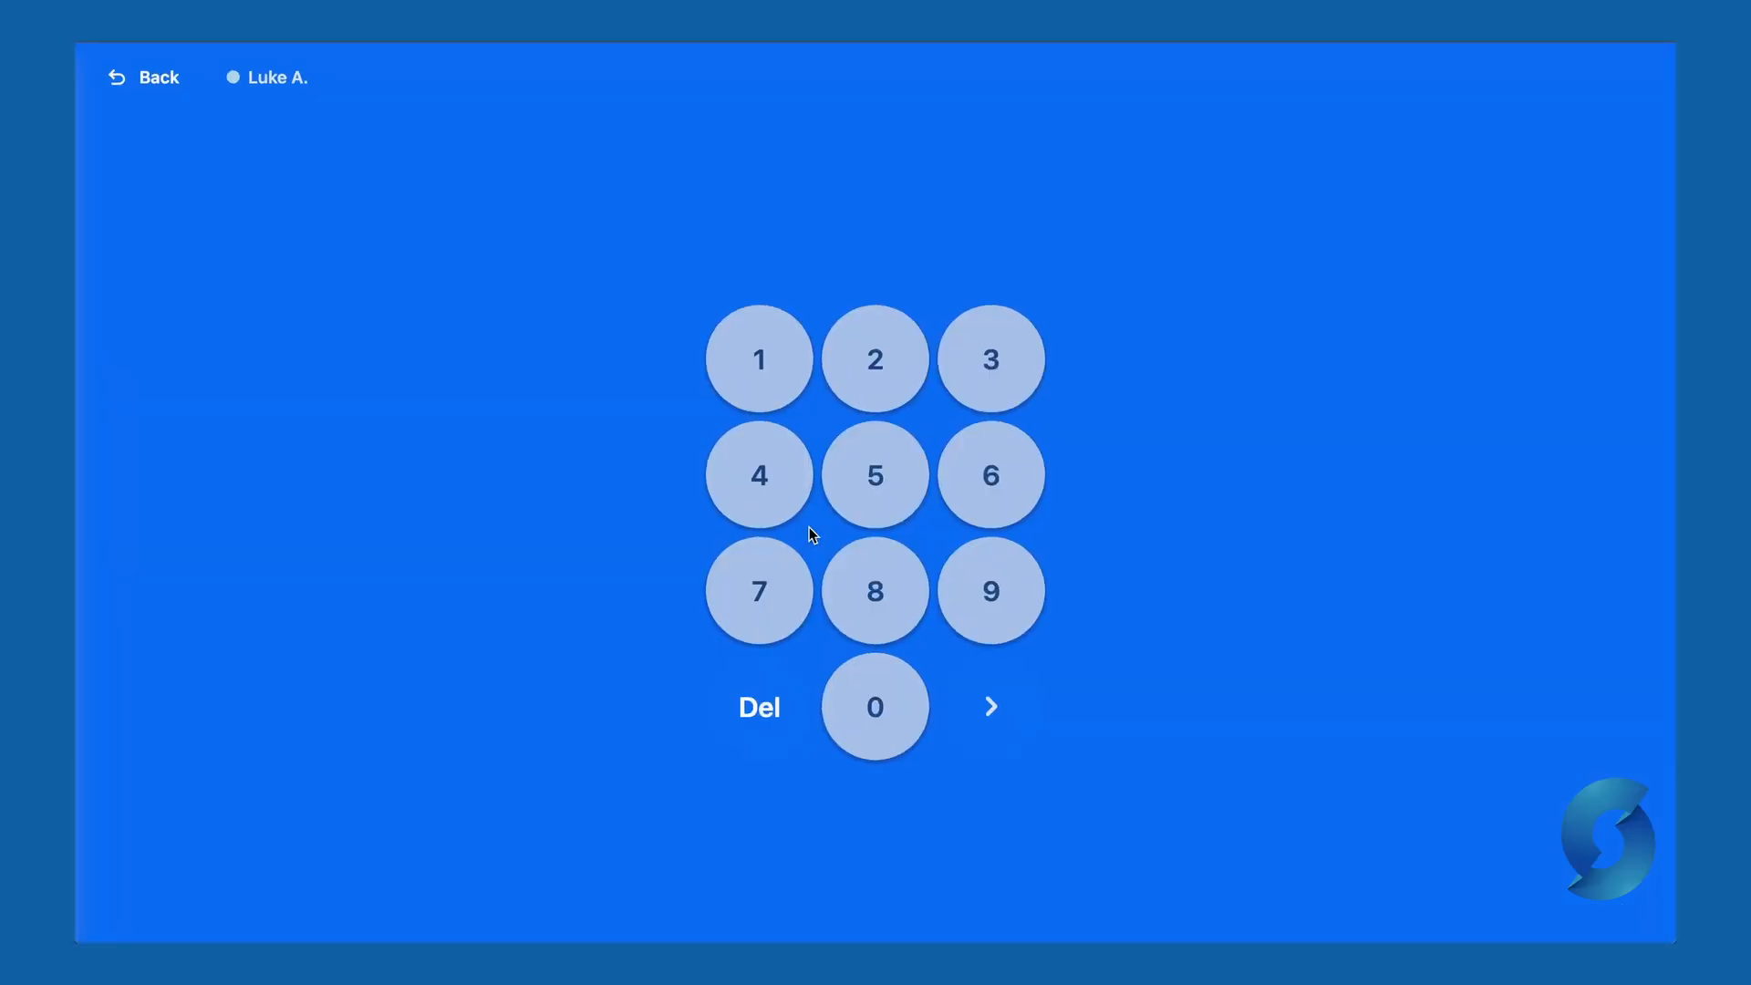
left_click(763, 363)
left_click(881, 363)
left_click(987, 365)
left_click(752, 520)
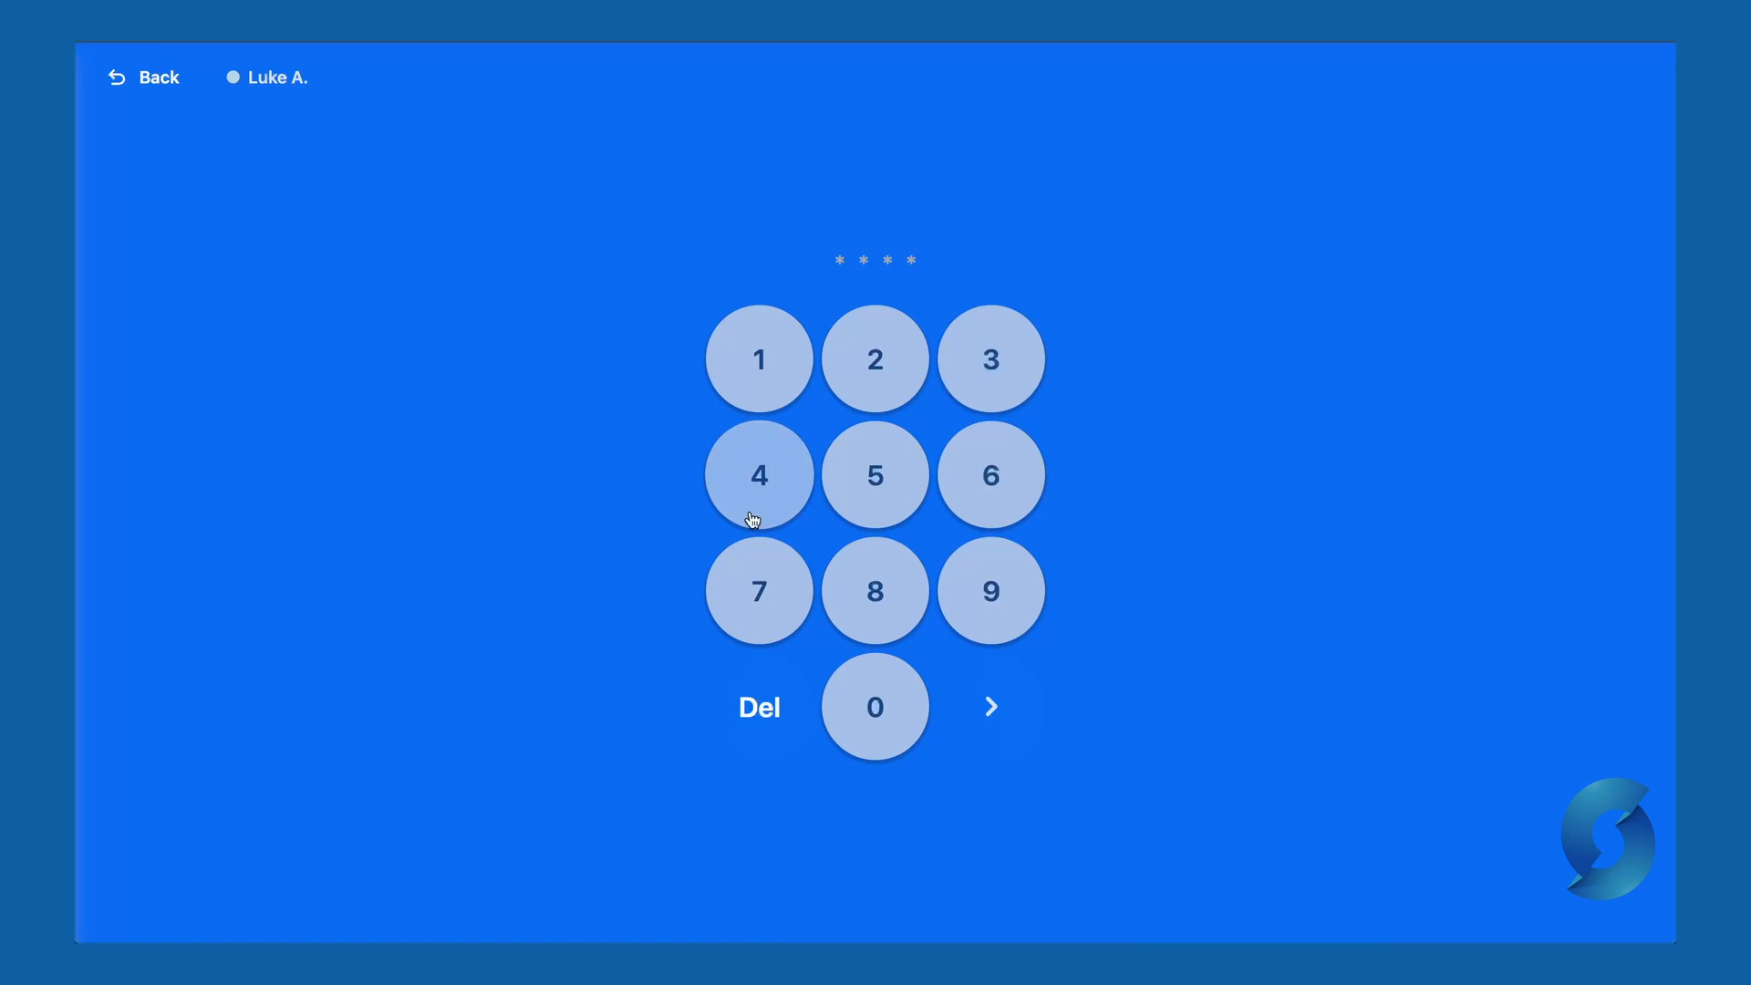
left_click(997, 720)
left_click(920, 475)
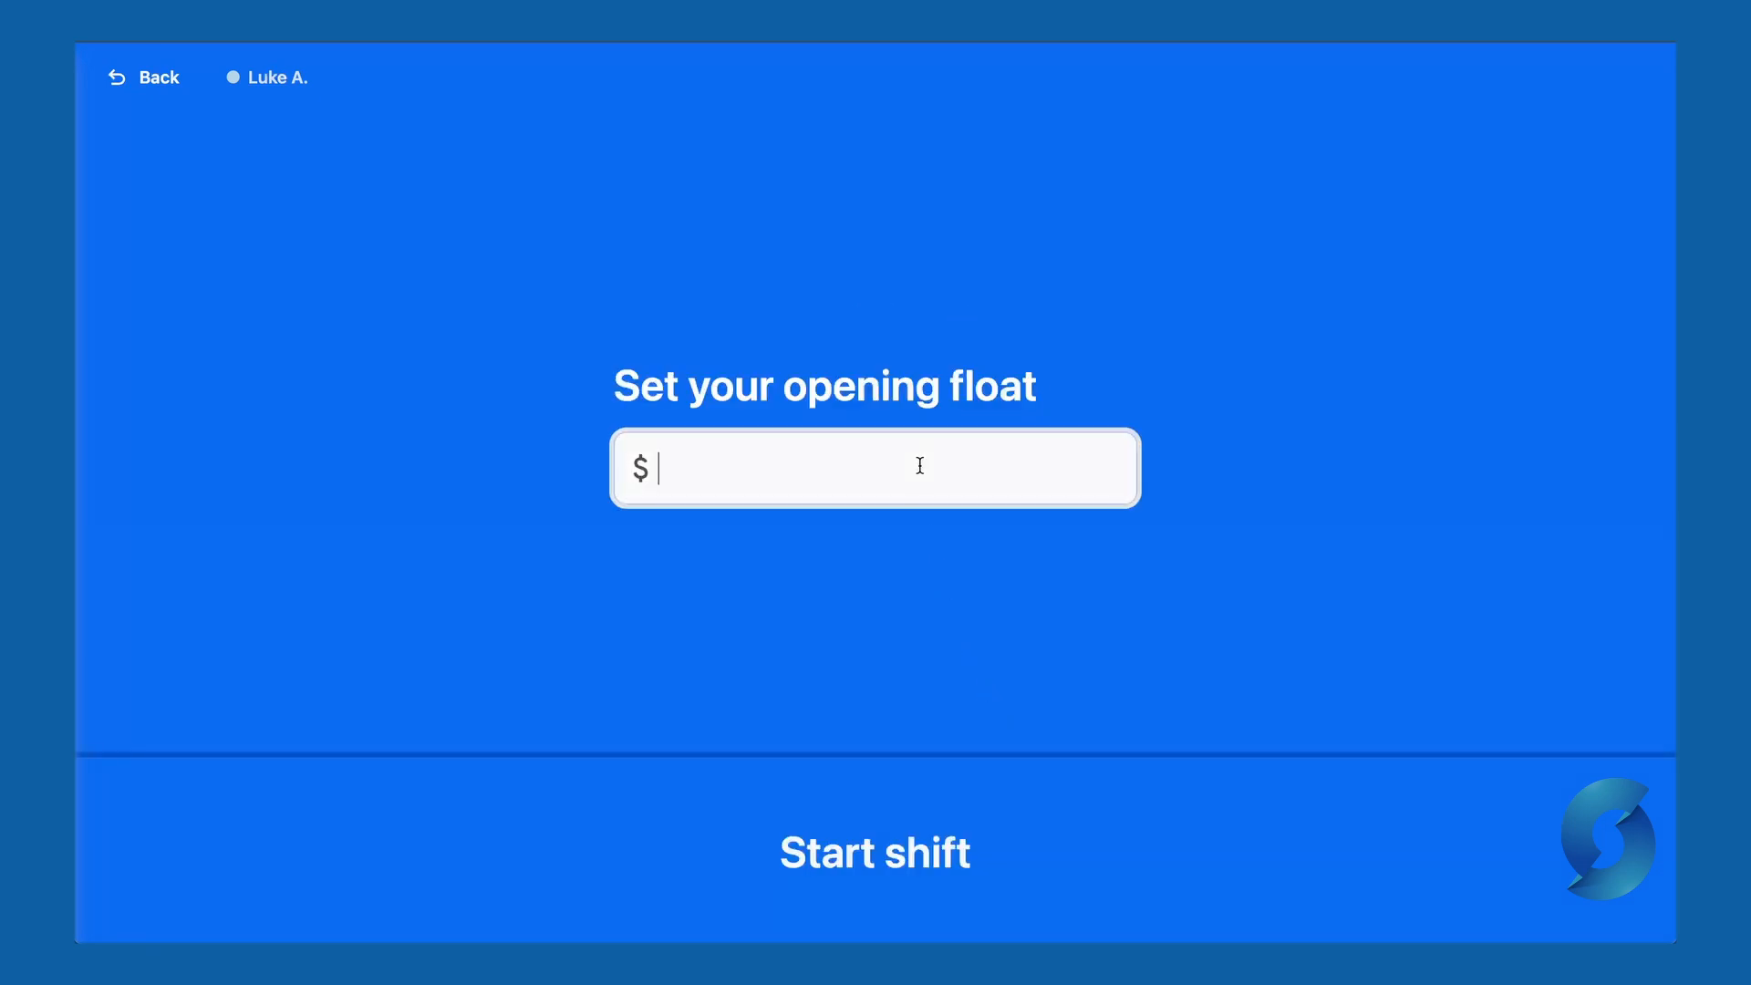
type("100")
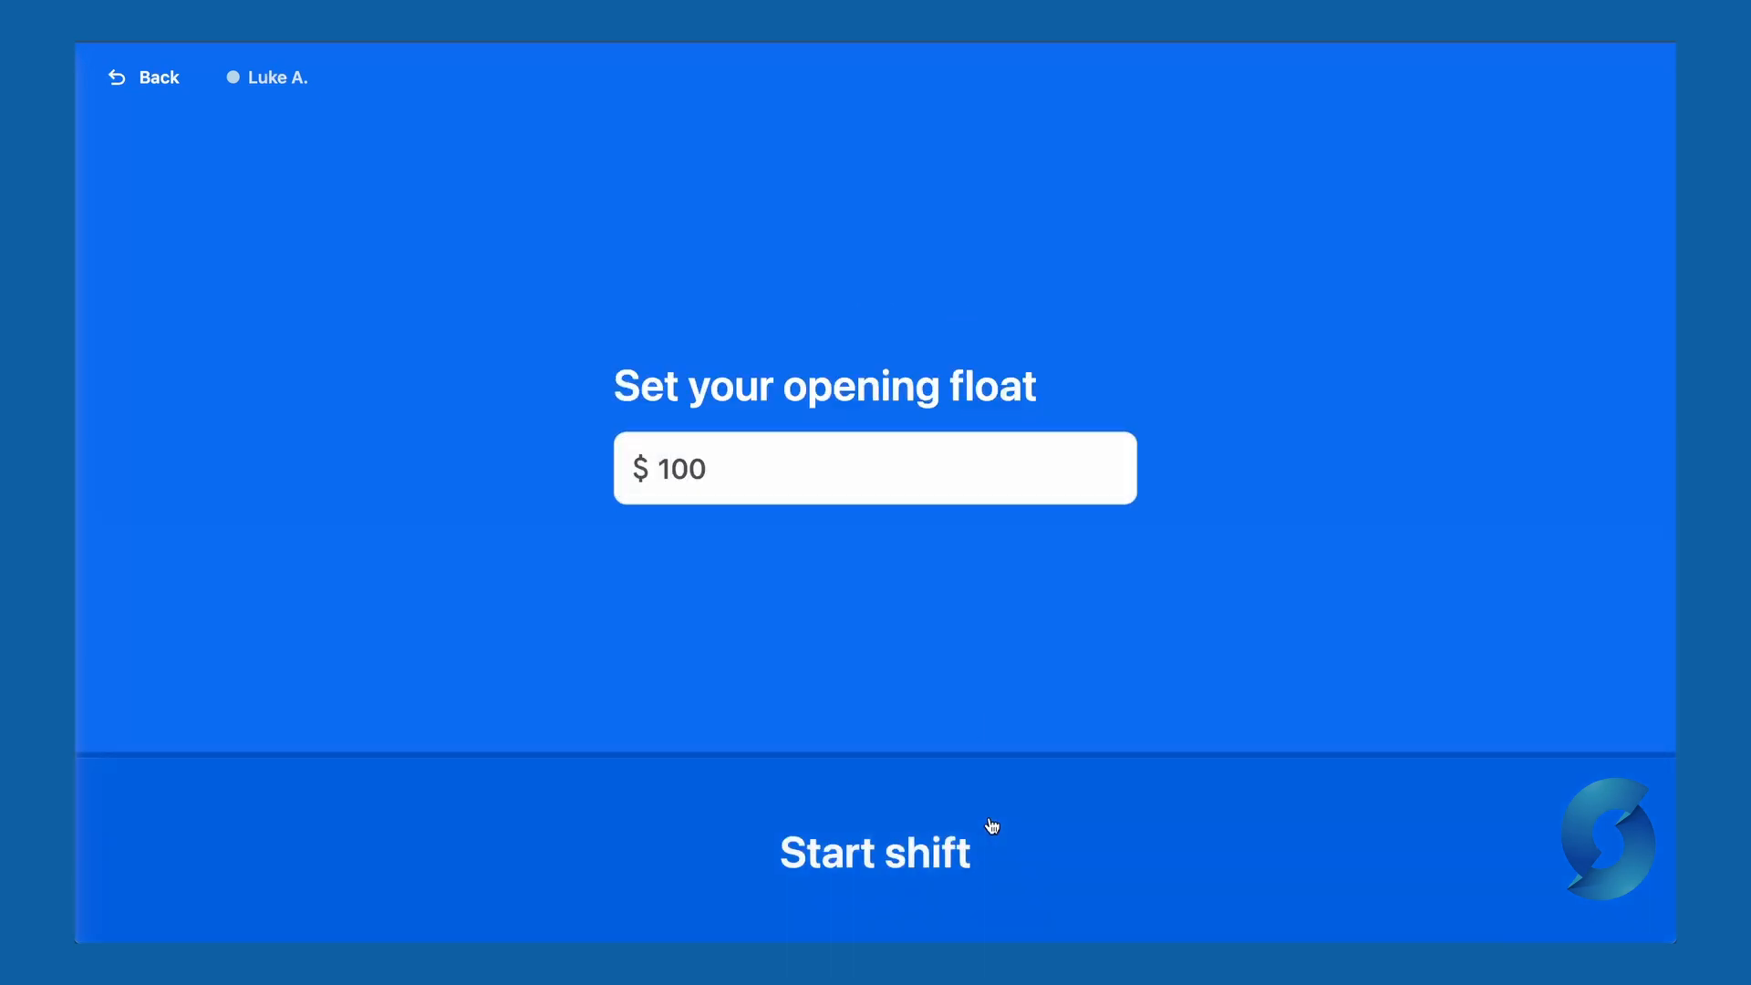
left_click(991, 856)
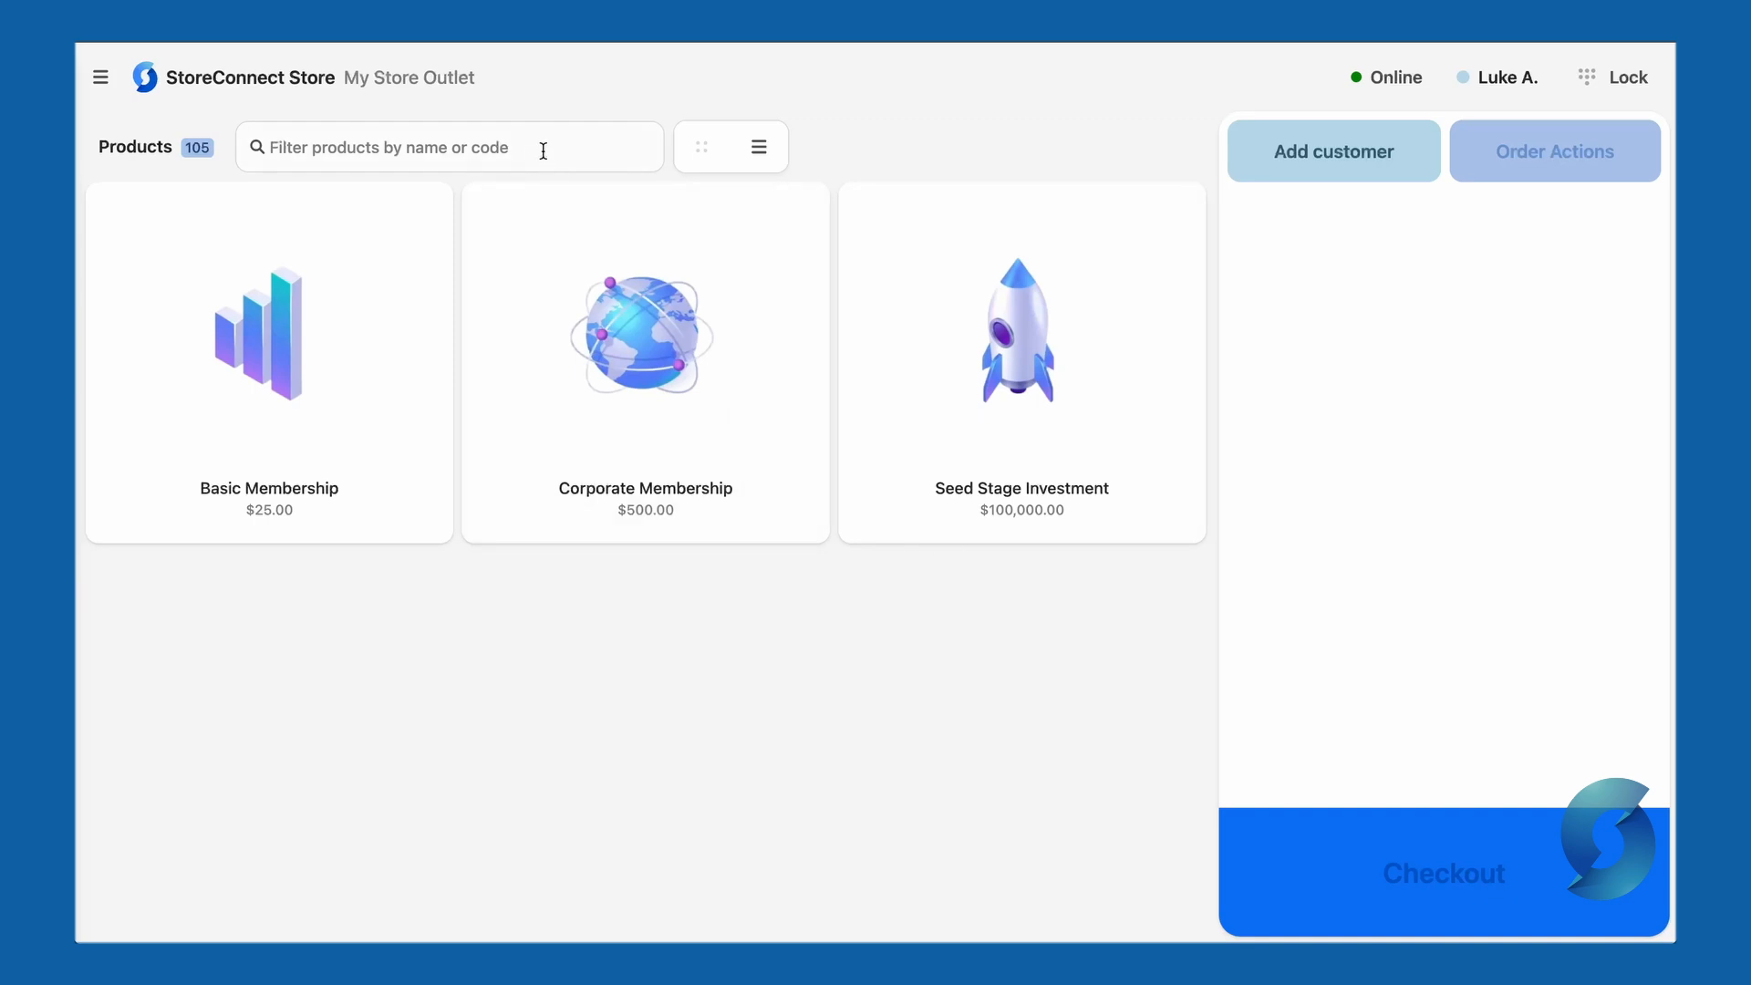
left_click(1392, 96)
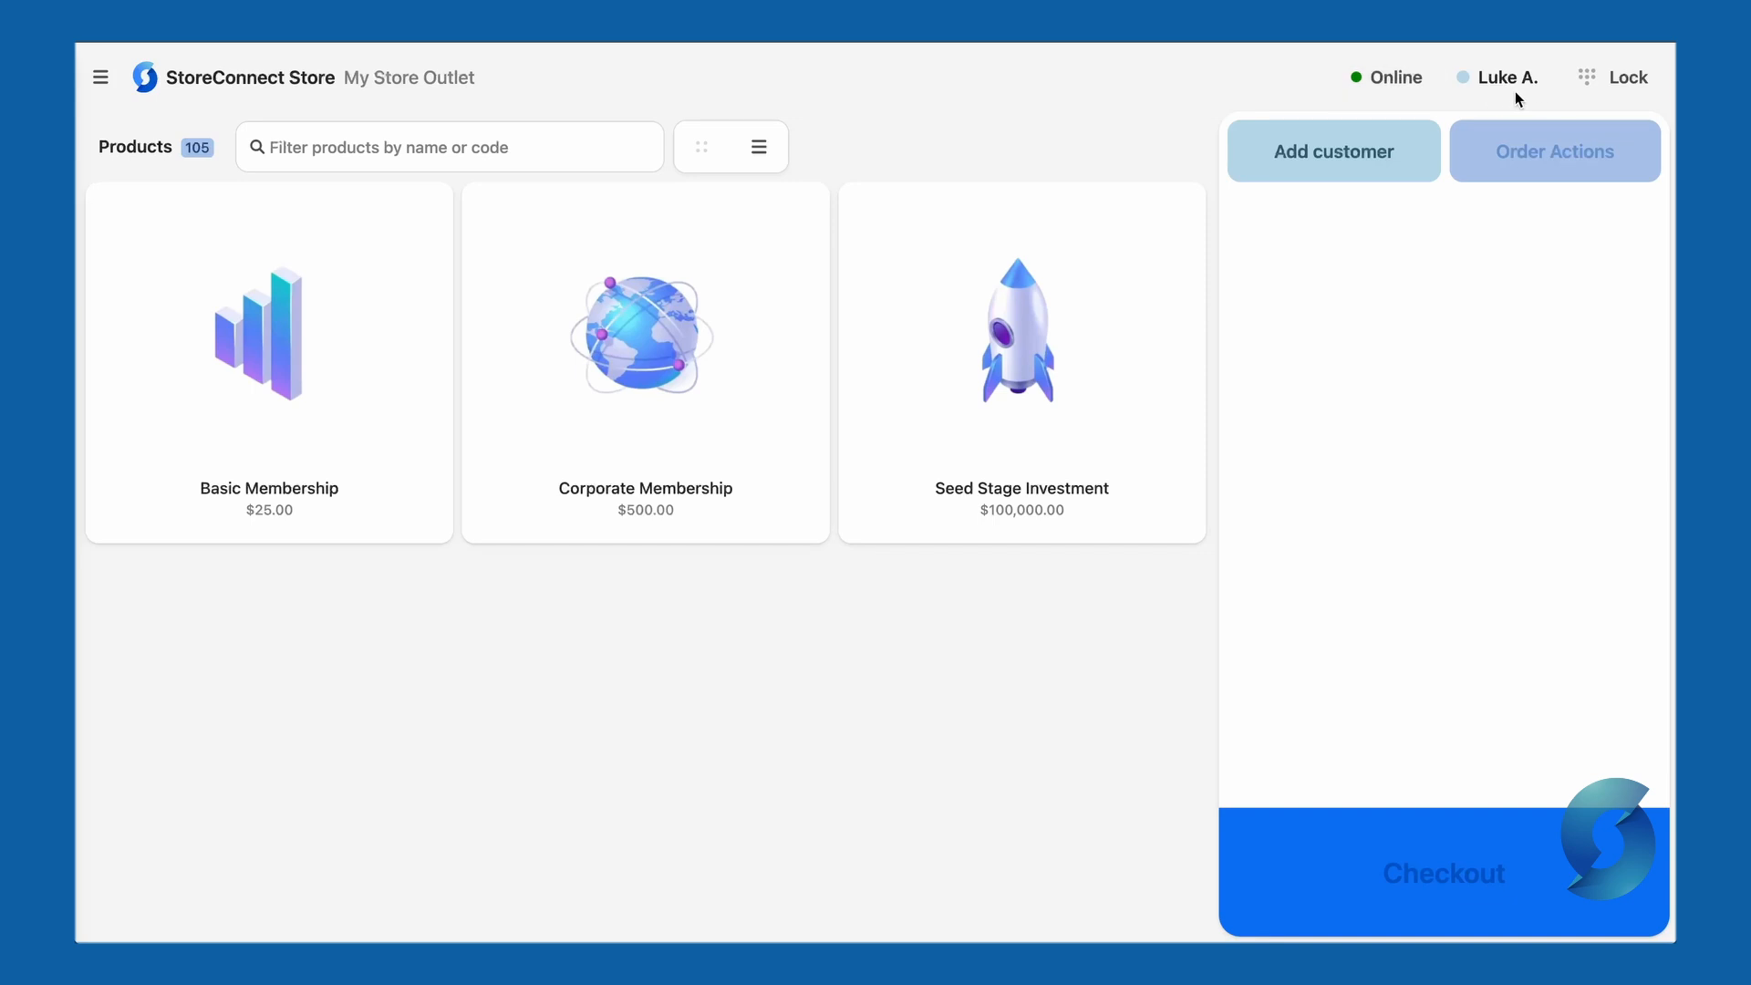
left_click(1612, 80)
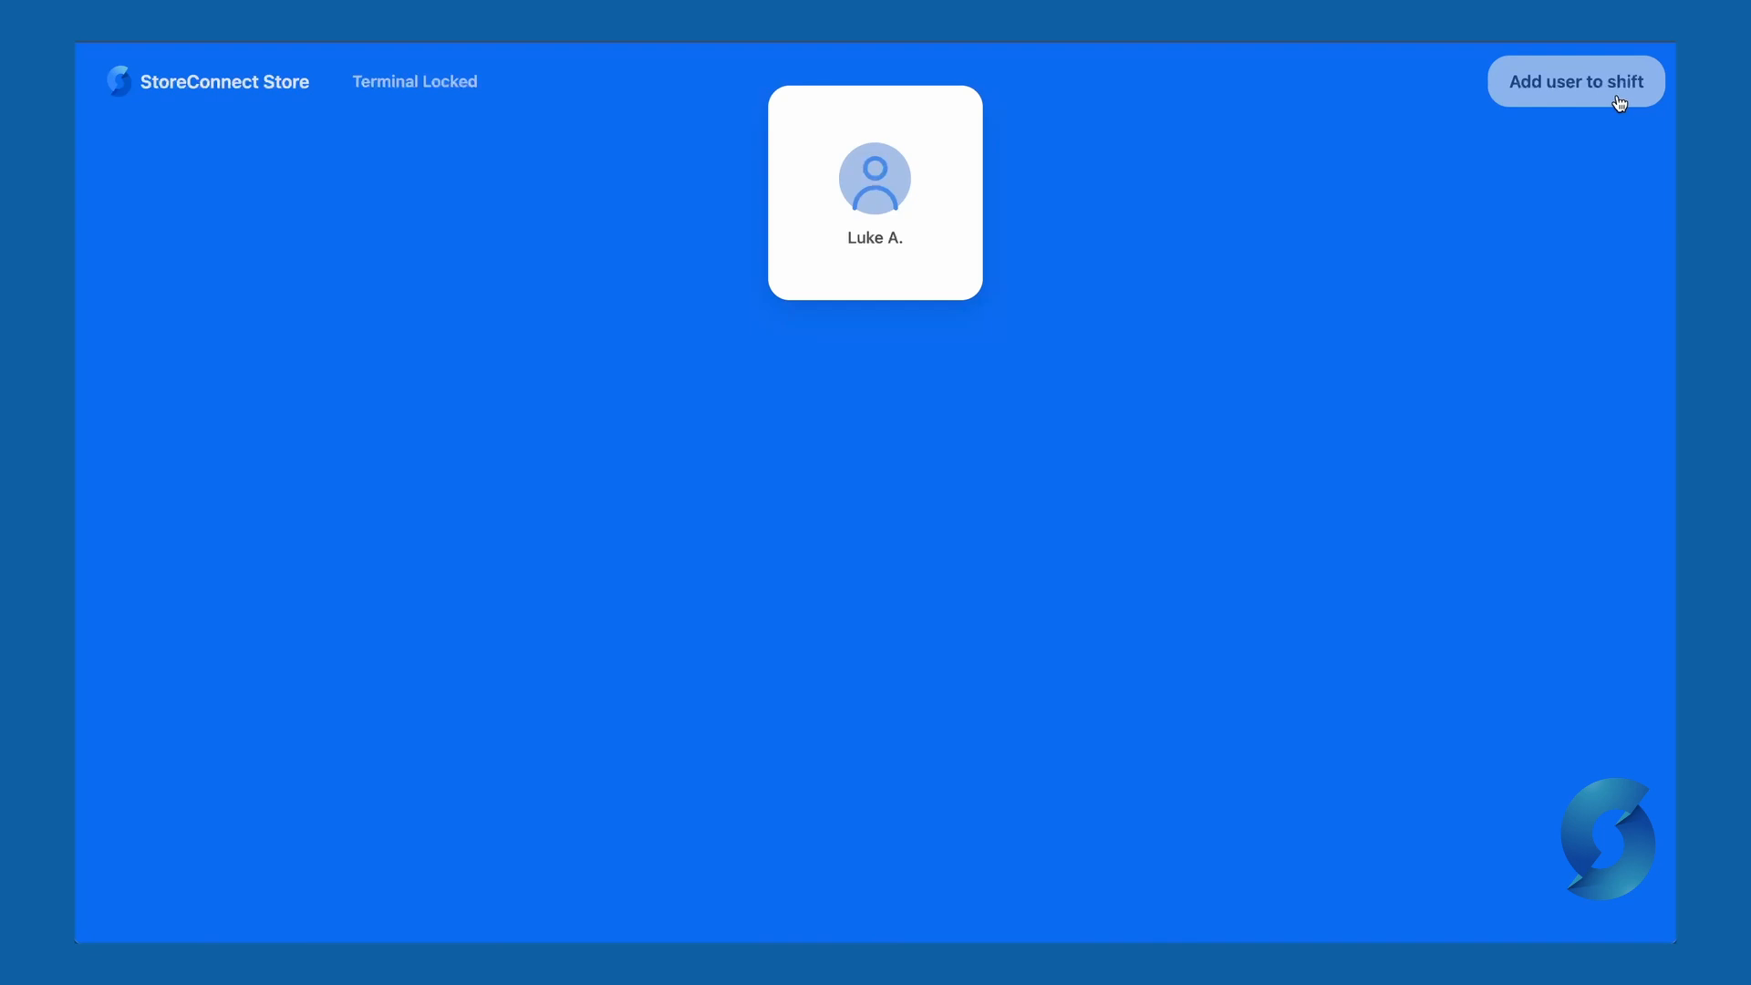
left_click(884, 266)
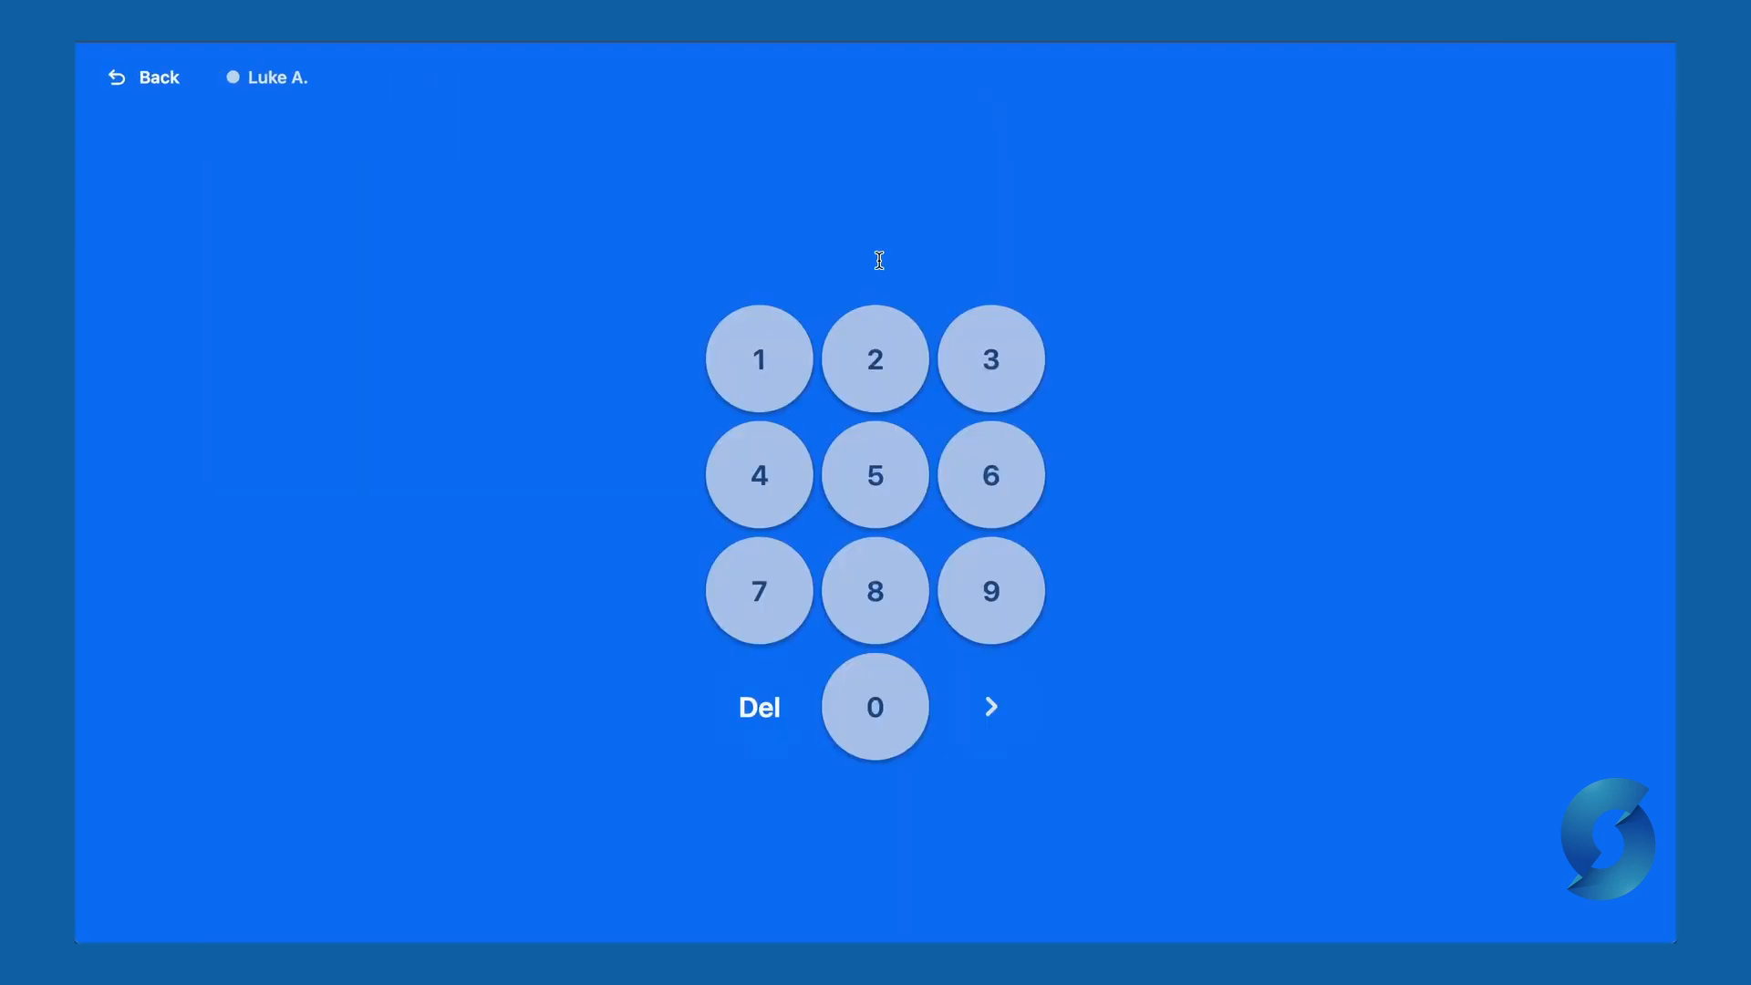
left_click(774, 360)
left_click(860, 359)
left_click(977, 359)
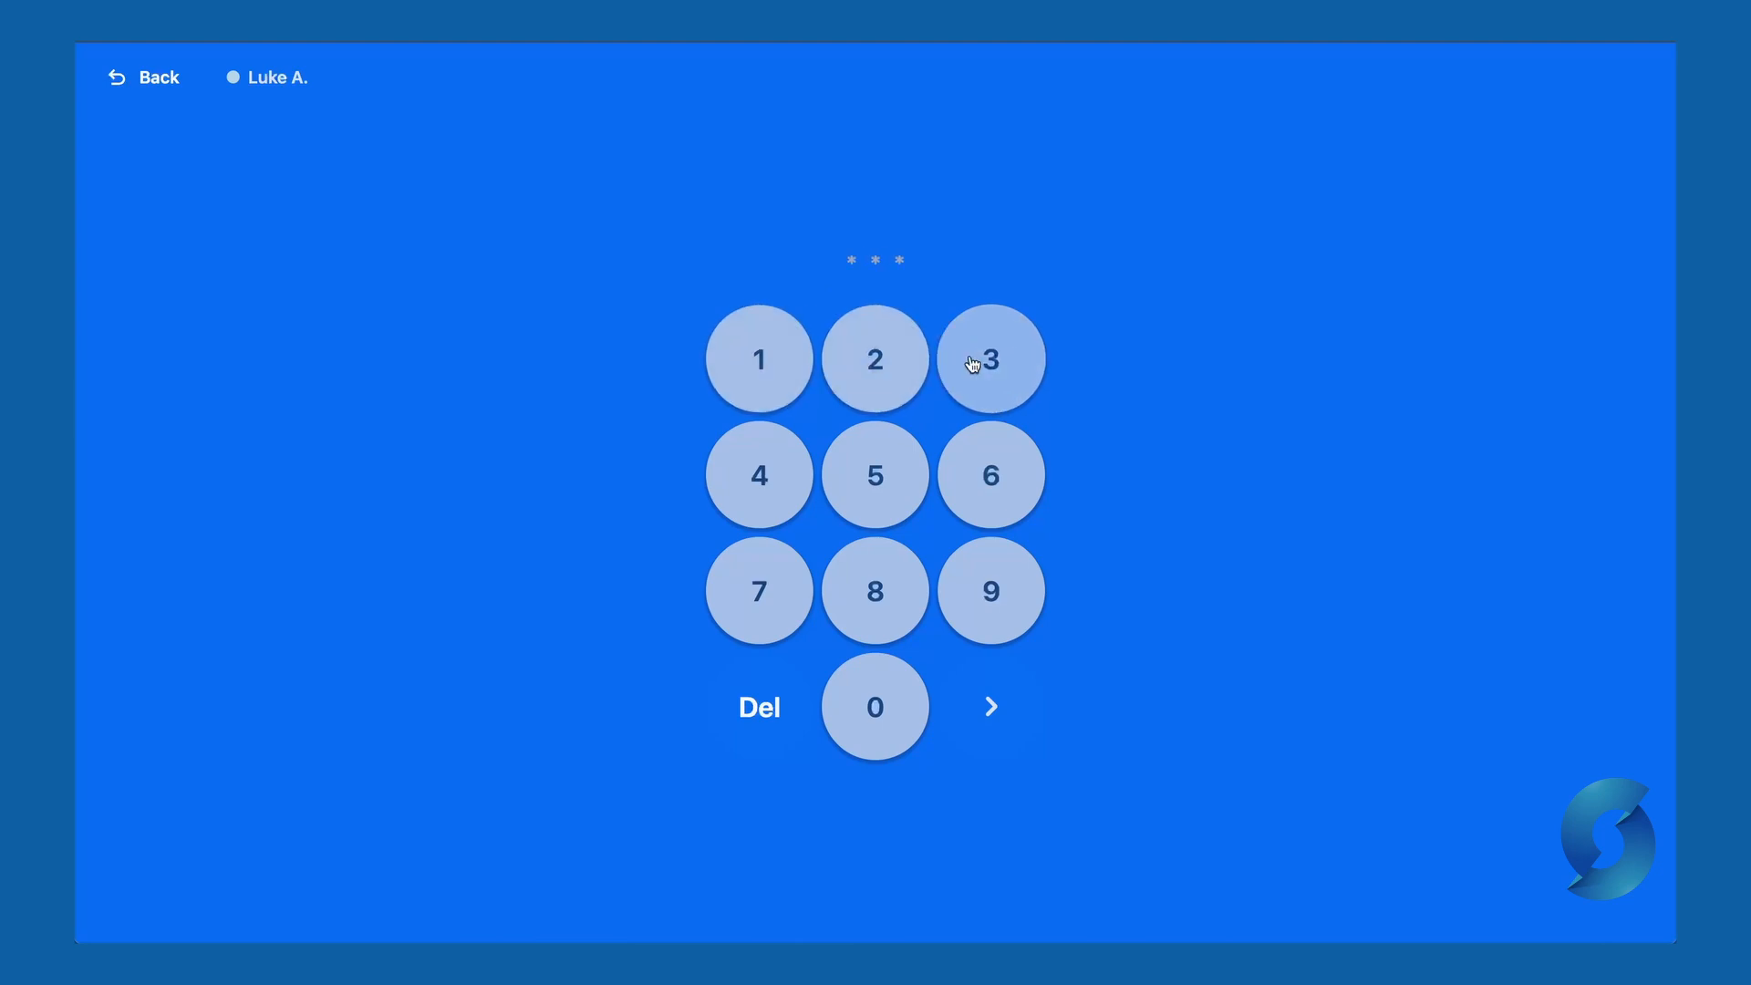
left_click(778, 467)
left_click(991, 706)
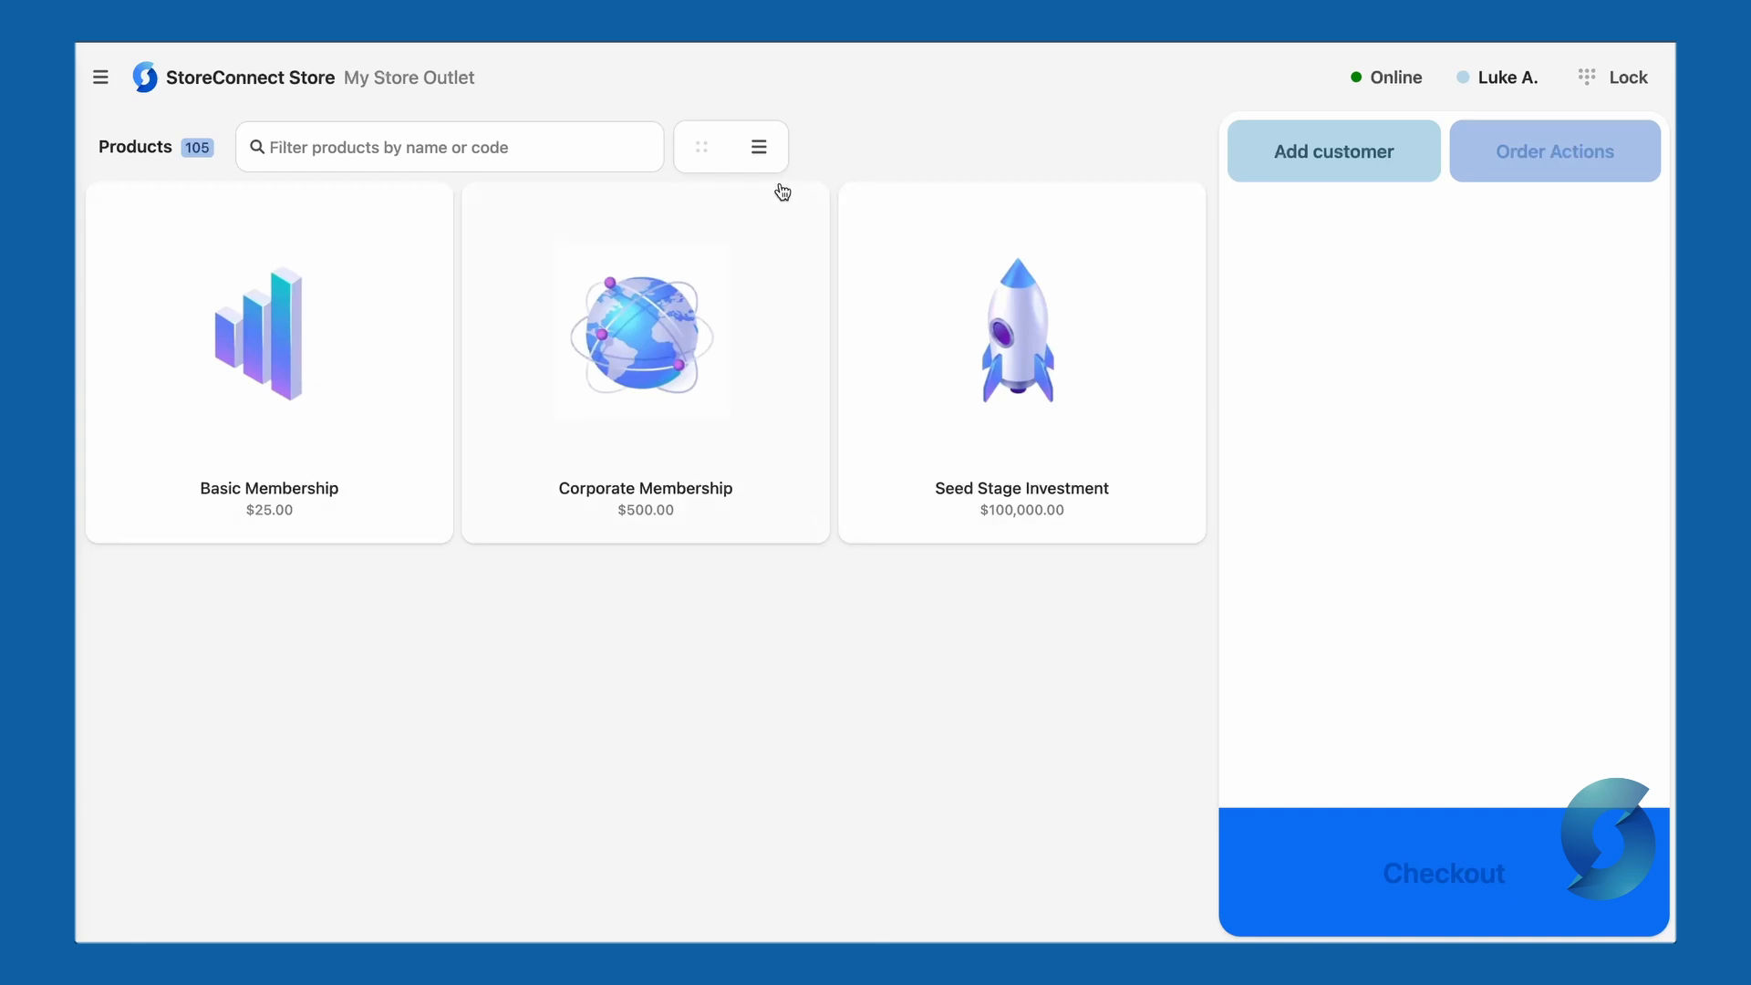
- In list view, check Basic Membership's details, then add Basic and Corporate Membership to the cart
left_click(759, 147)
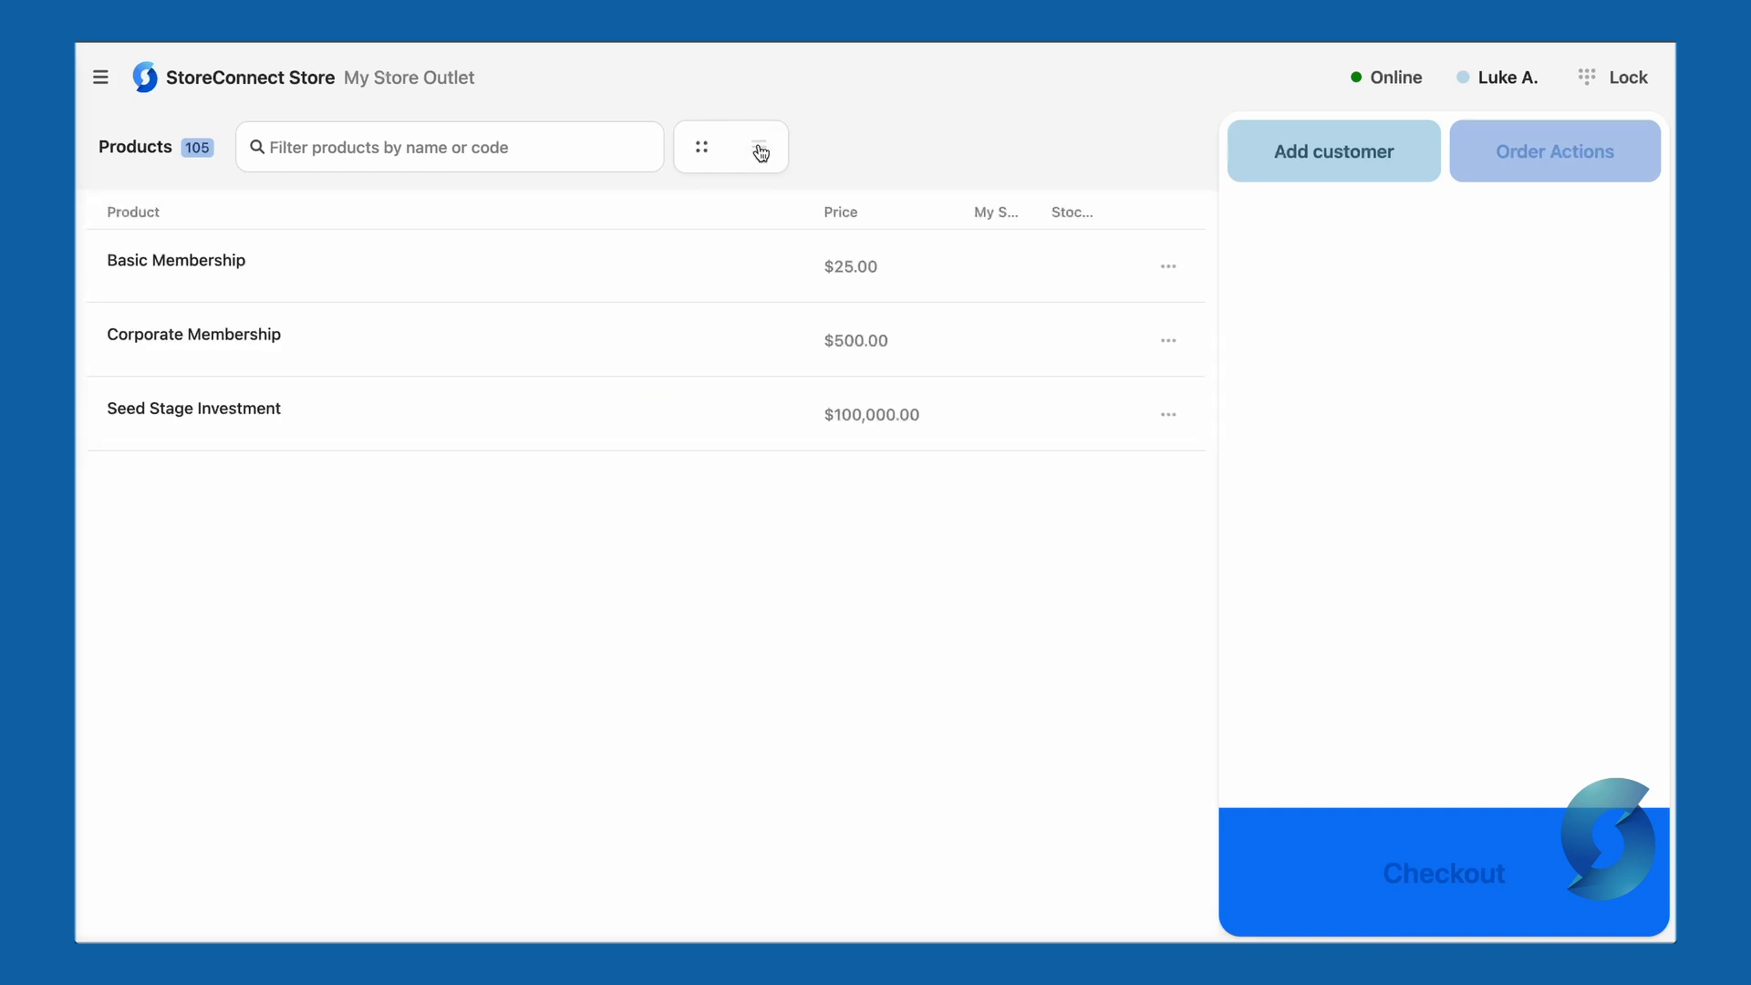
left_click(1173, 269)
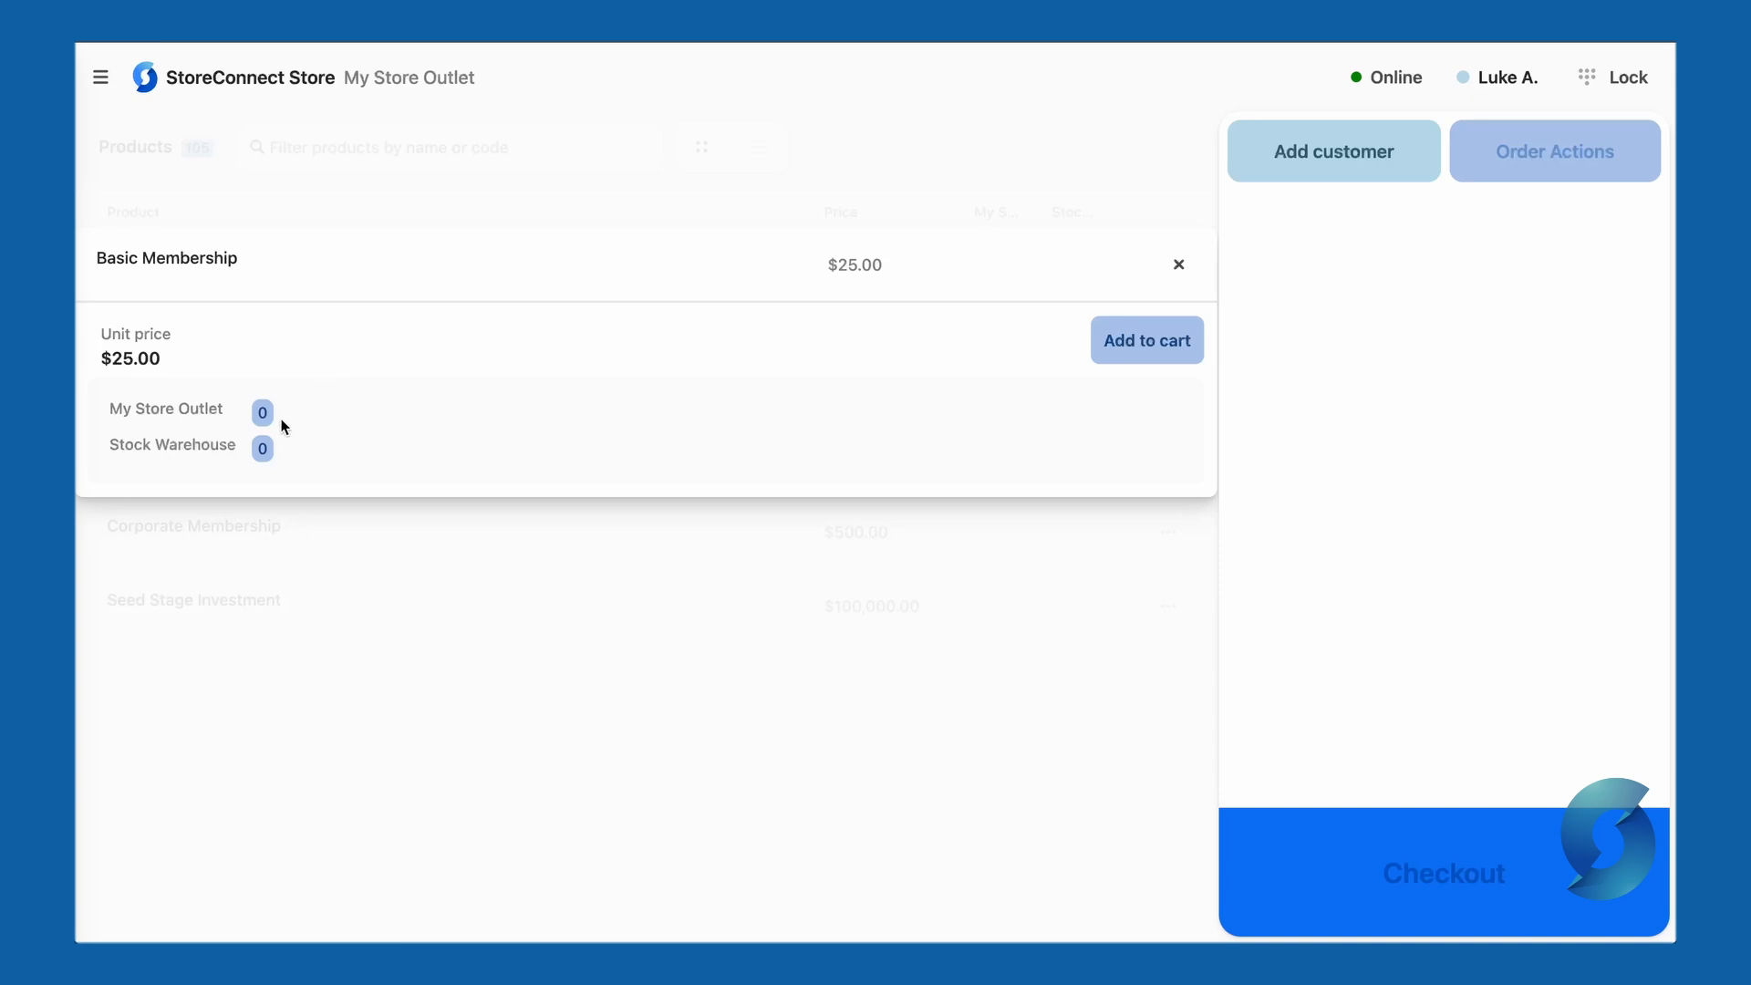
left_click(557, 584)
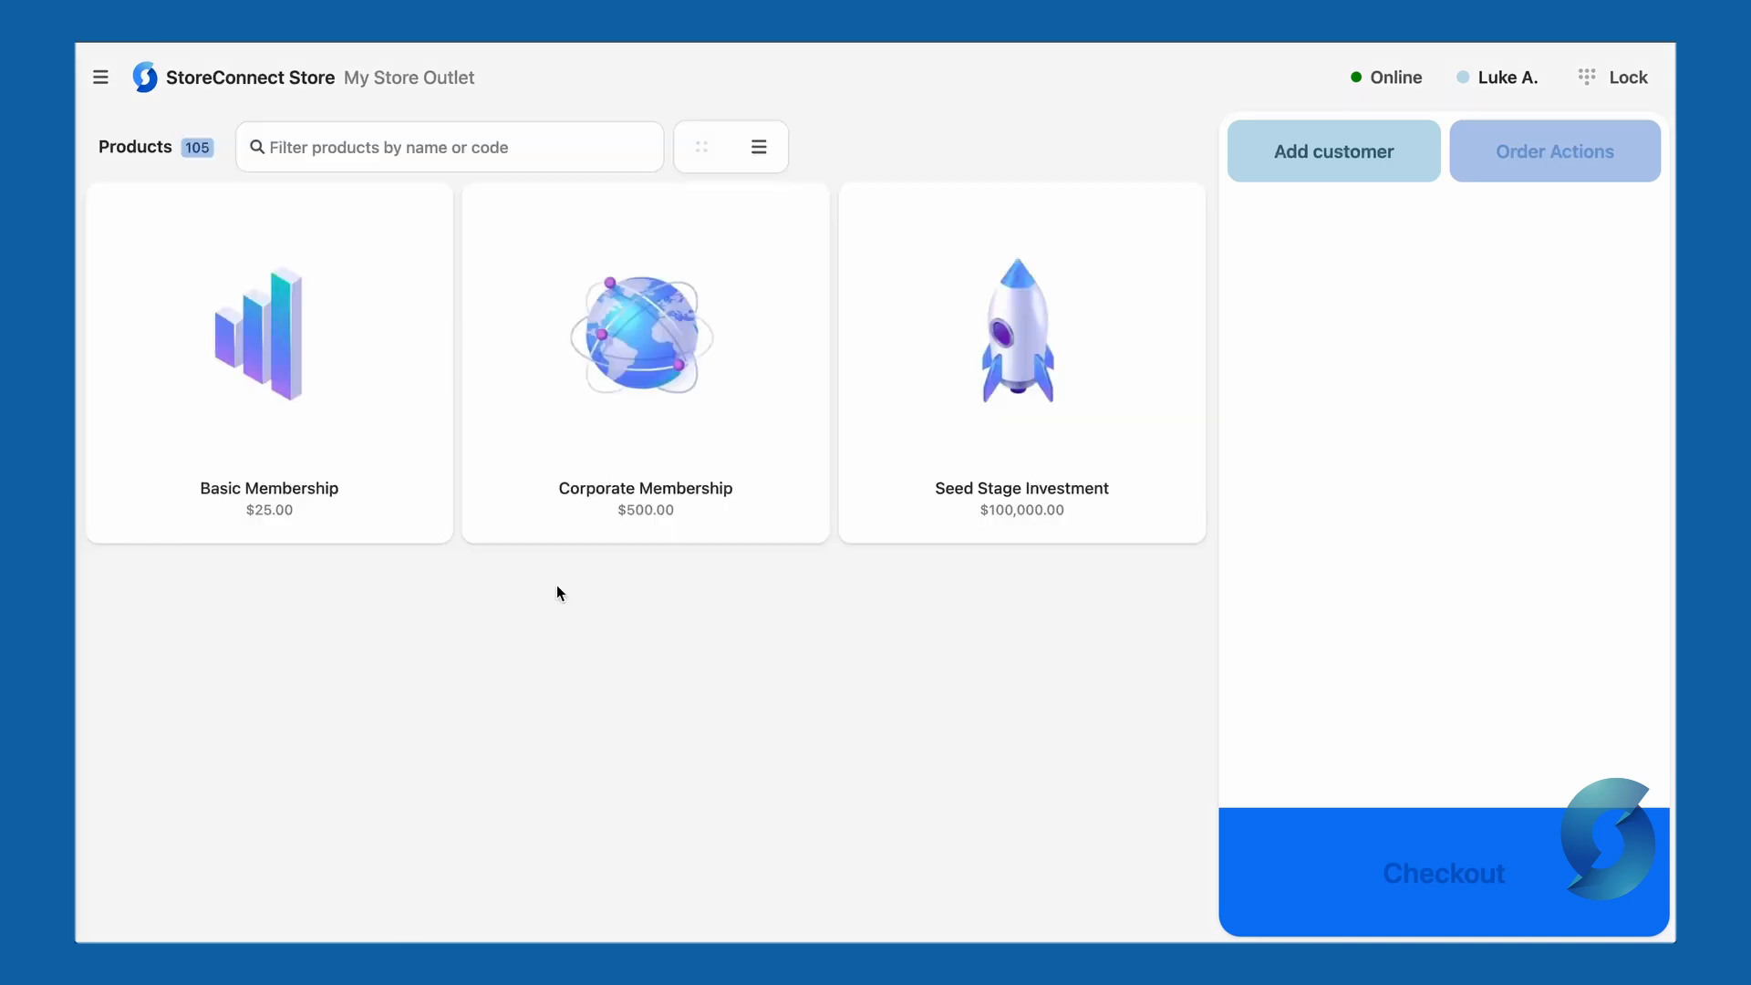
left_click(368, 424)
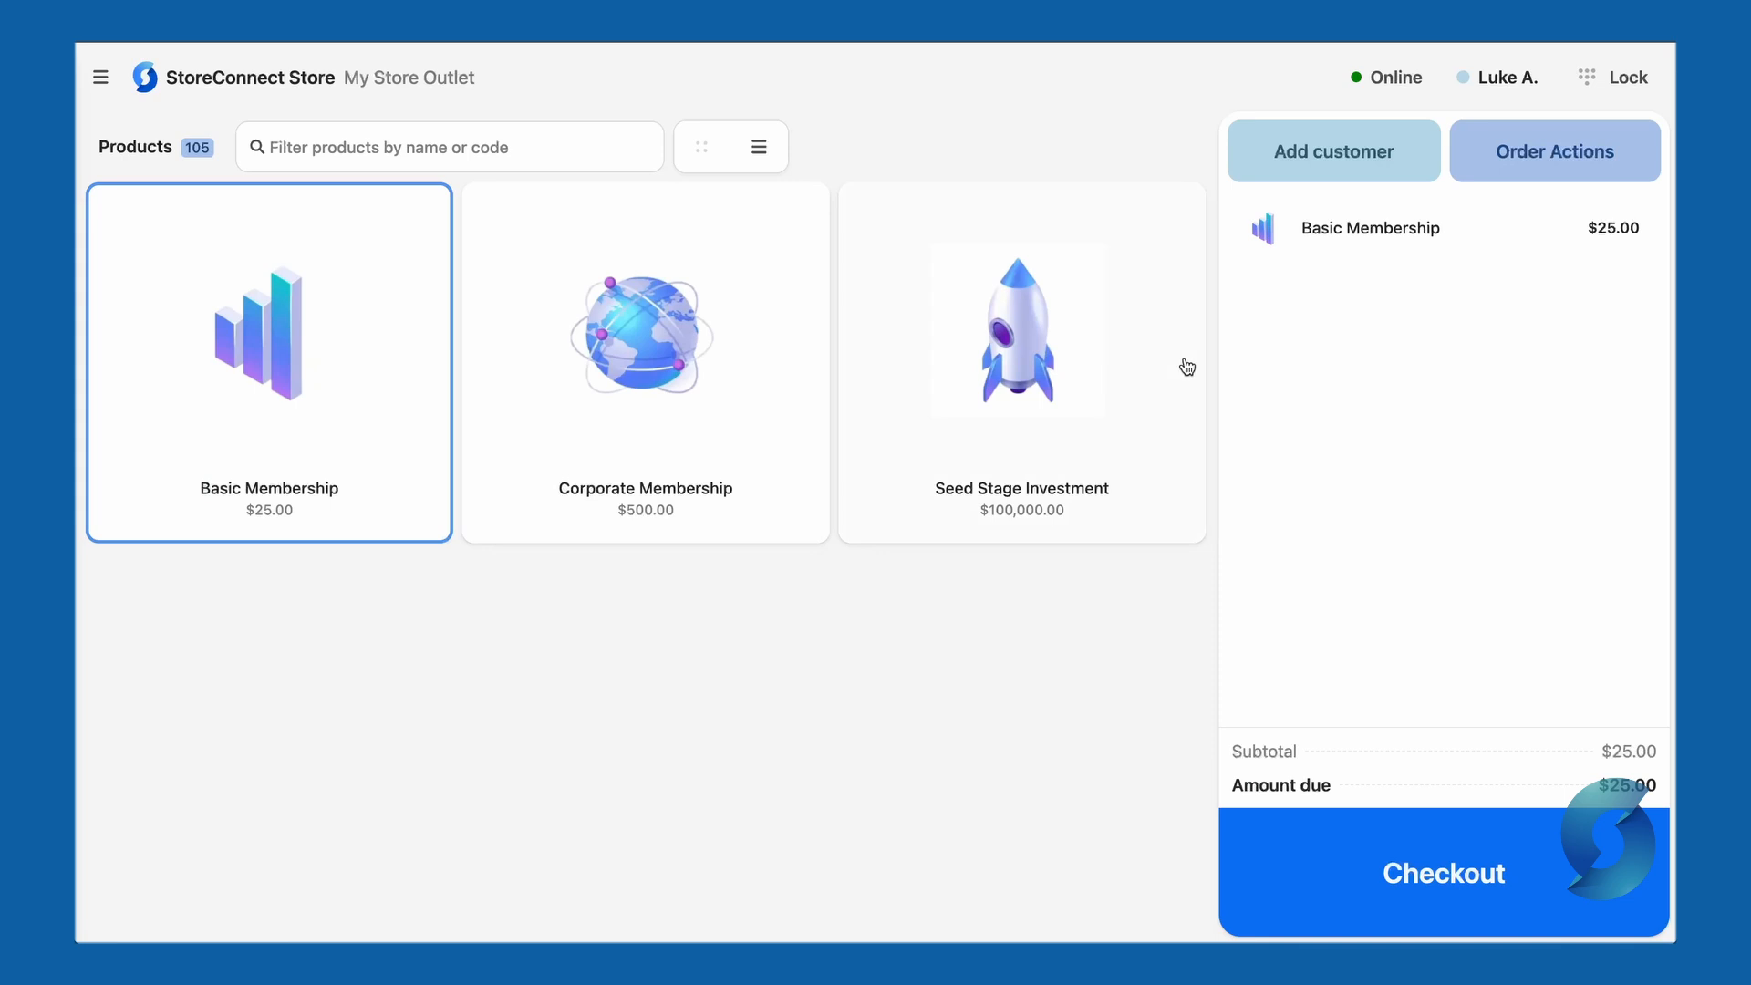
left_click(715, 447)
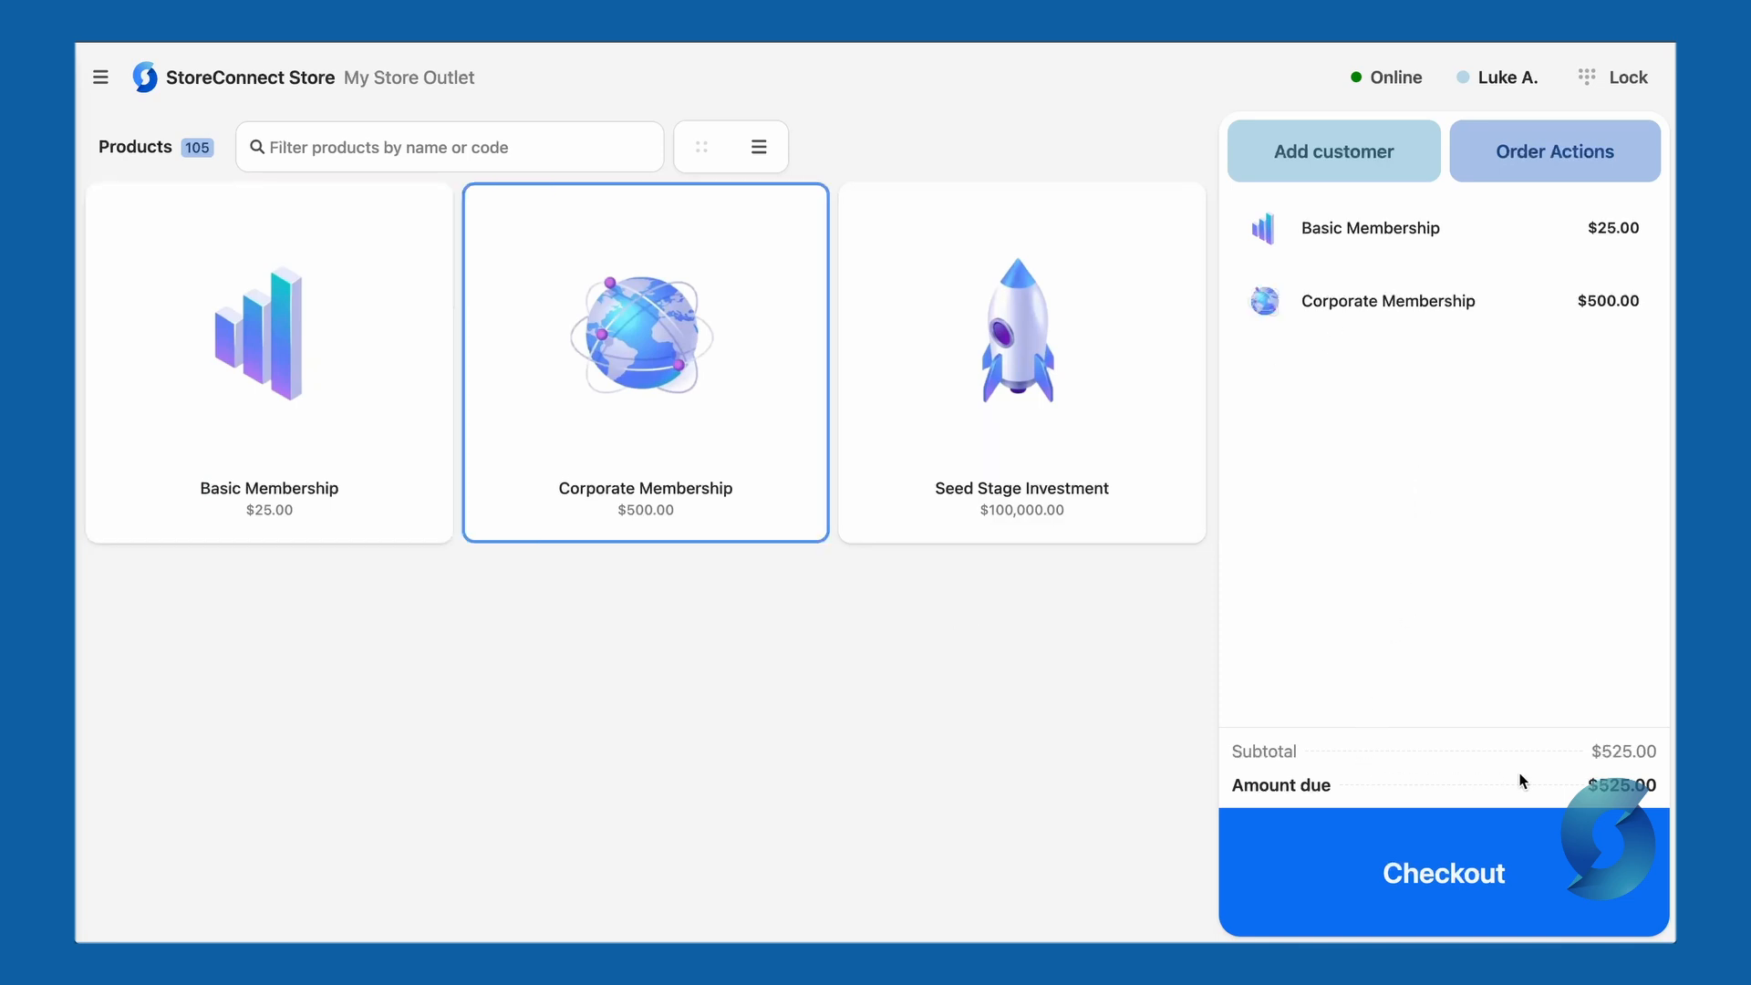
left_click(1341, 181)
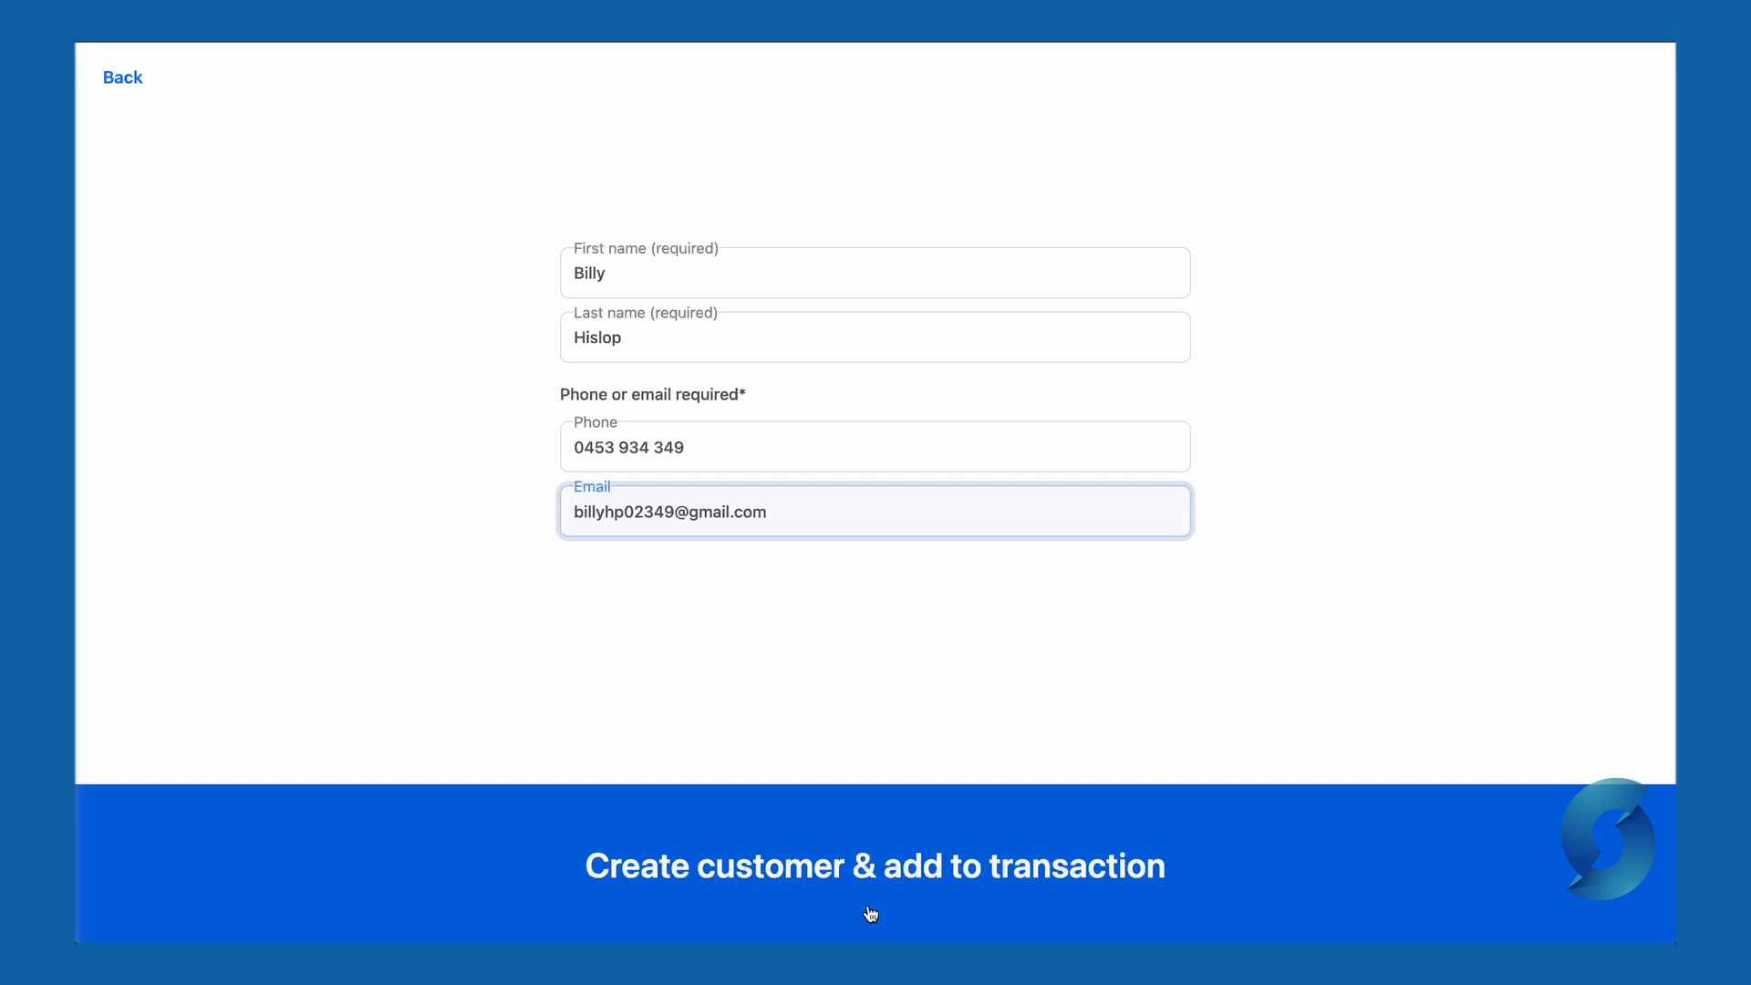
- Create the new customer with name, phone and email, attach them to the order, and review their details
left_click(871, 914)
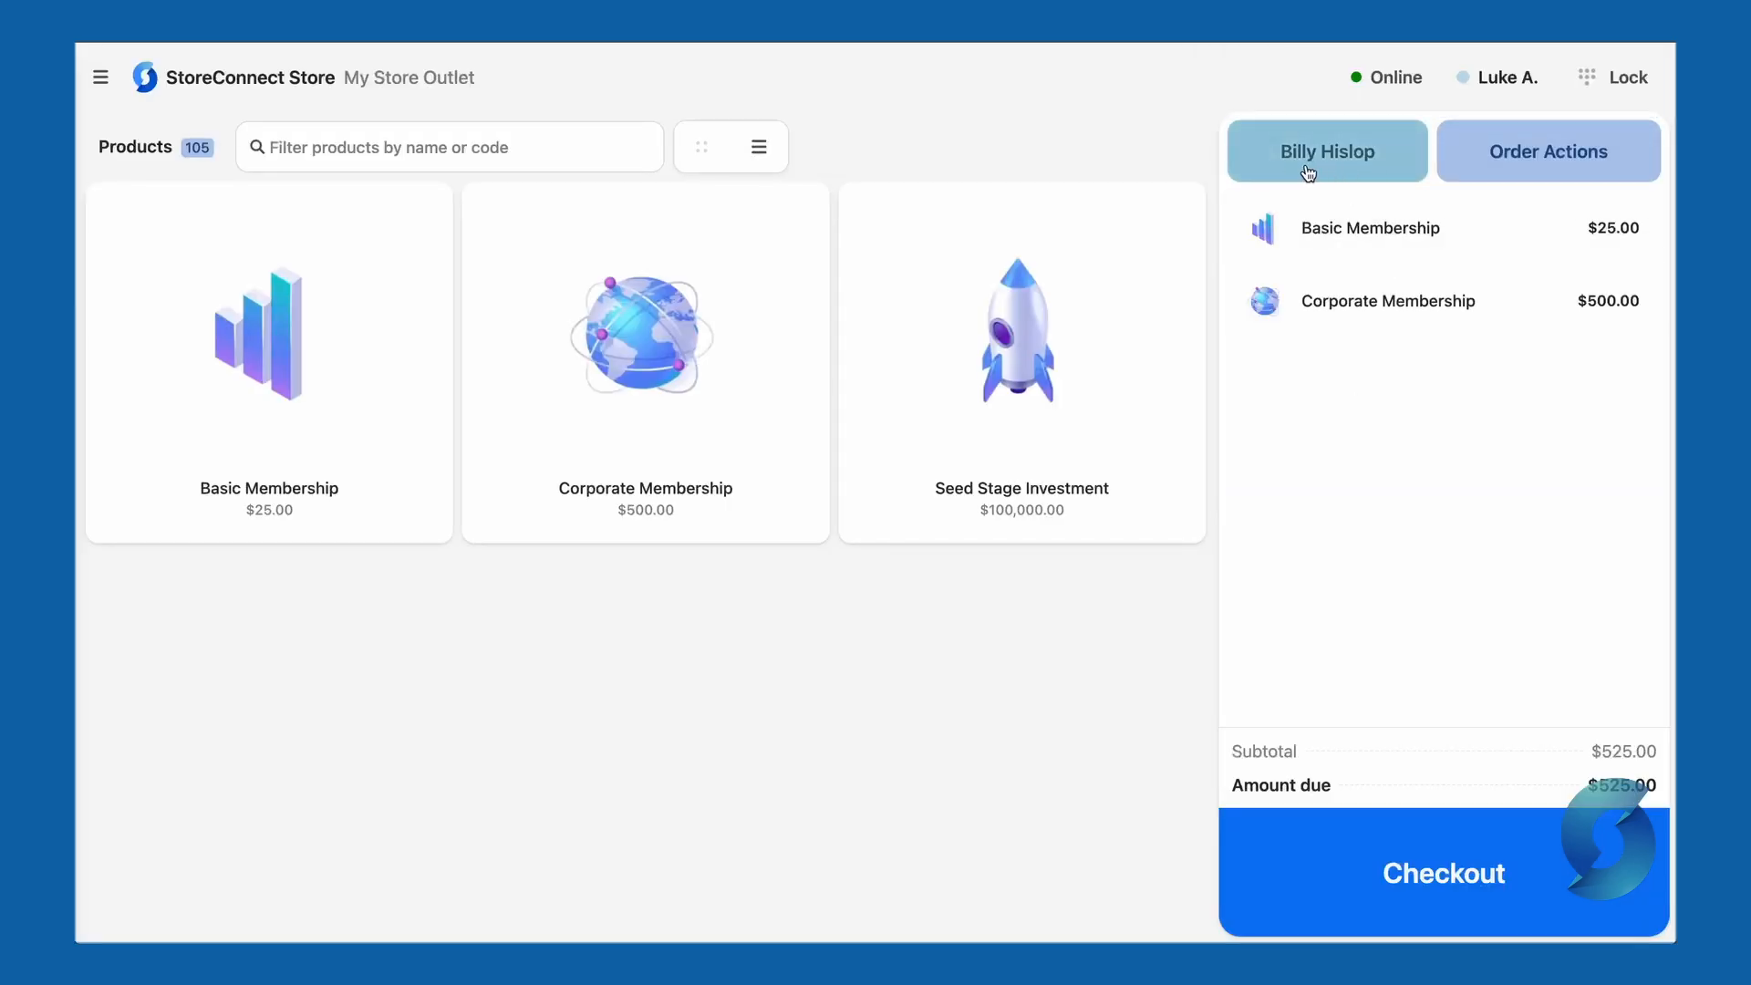
left_click(1358, 174)
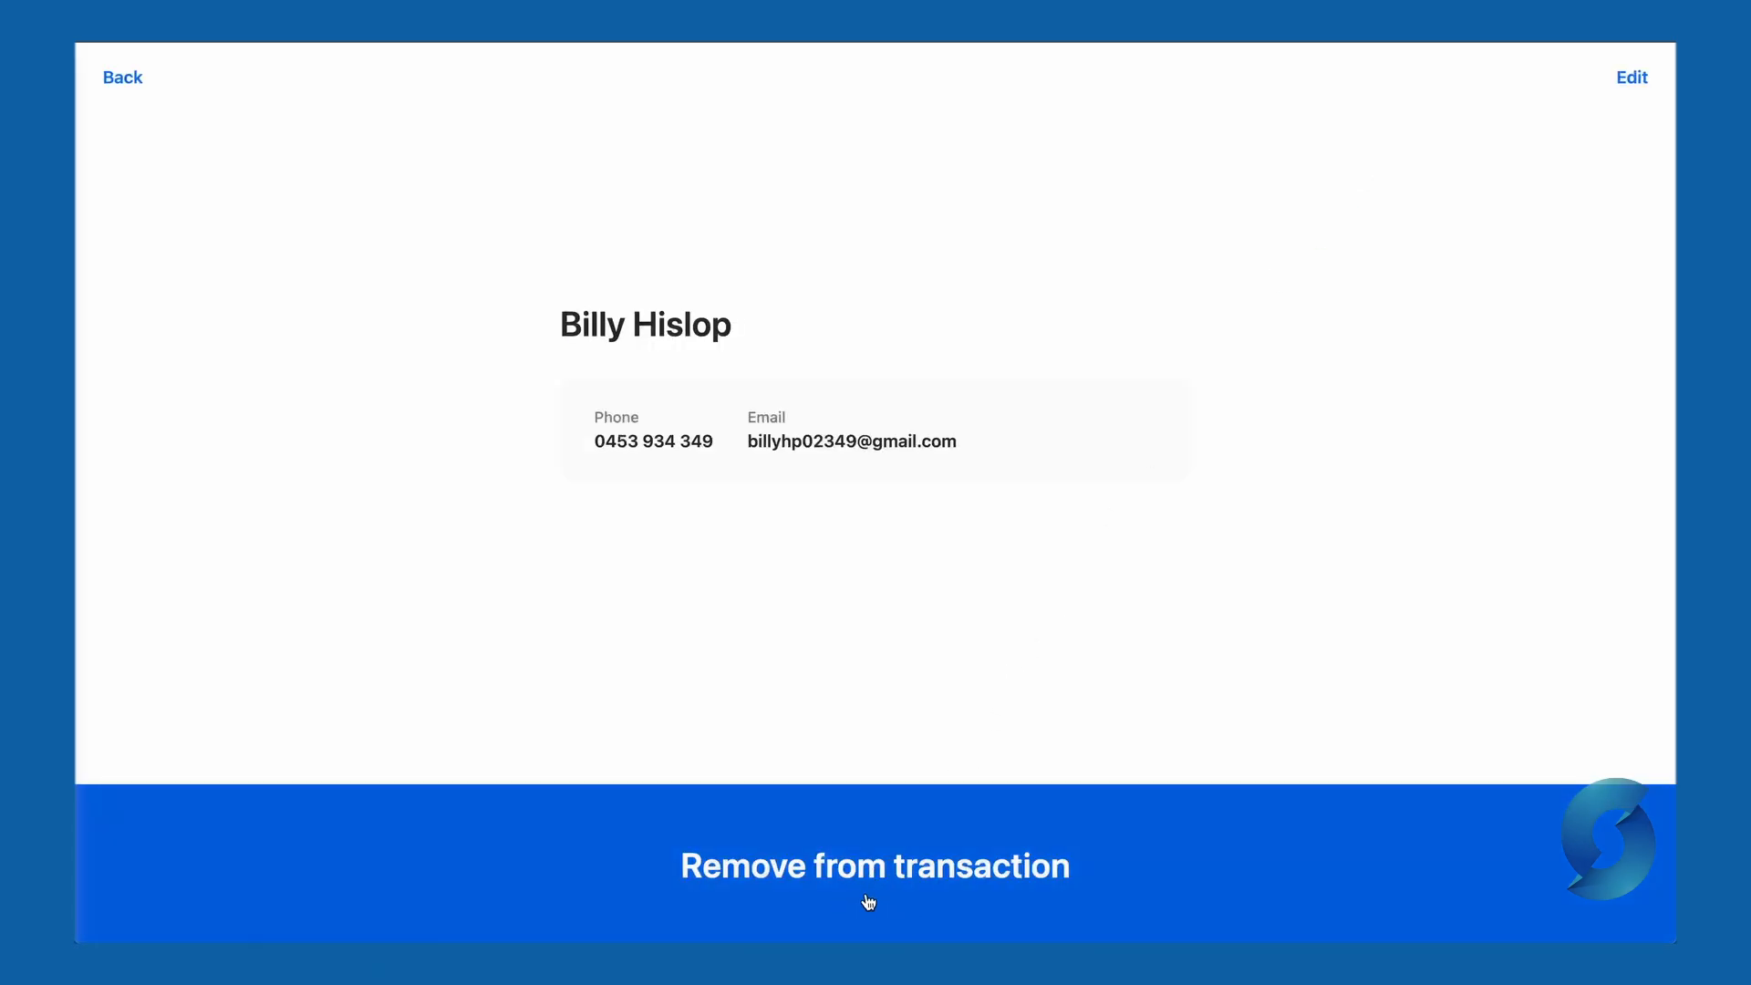
left_click(146, 78)
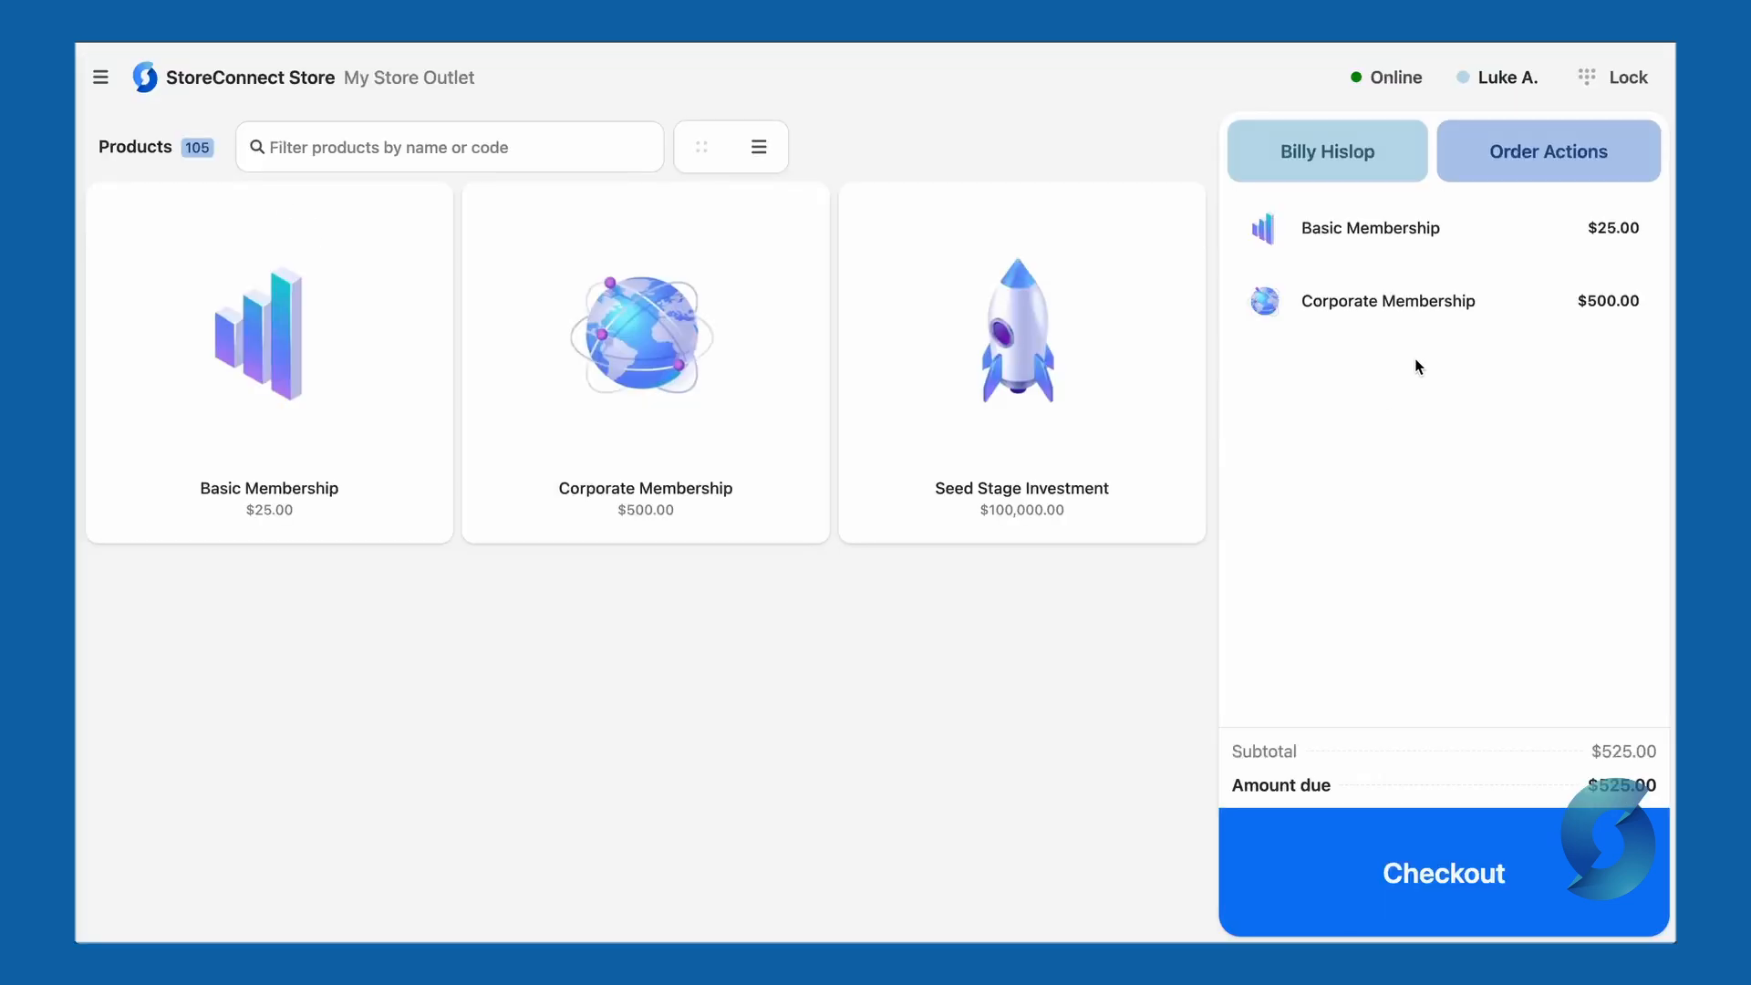
- Open a cart total adjustment and try a 10.00 percent discount on the order
left_click(1569, 173)
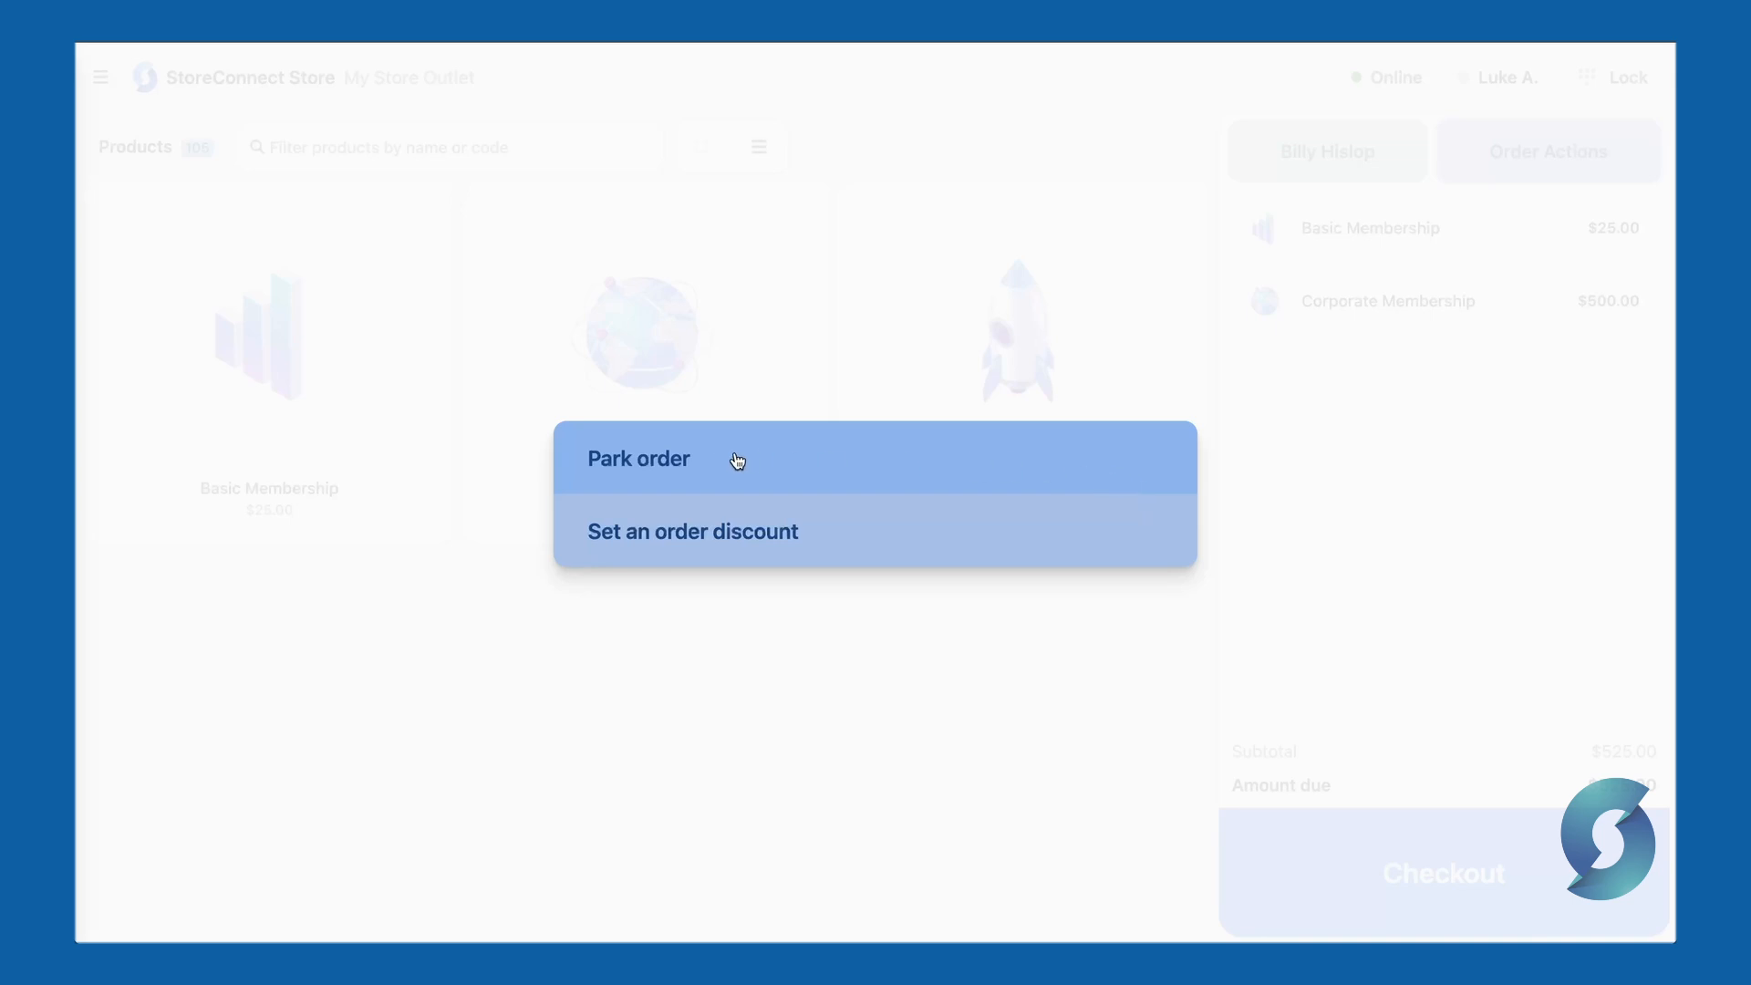
left_click(857, 537)
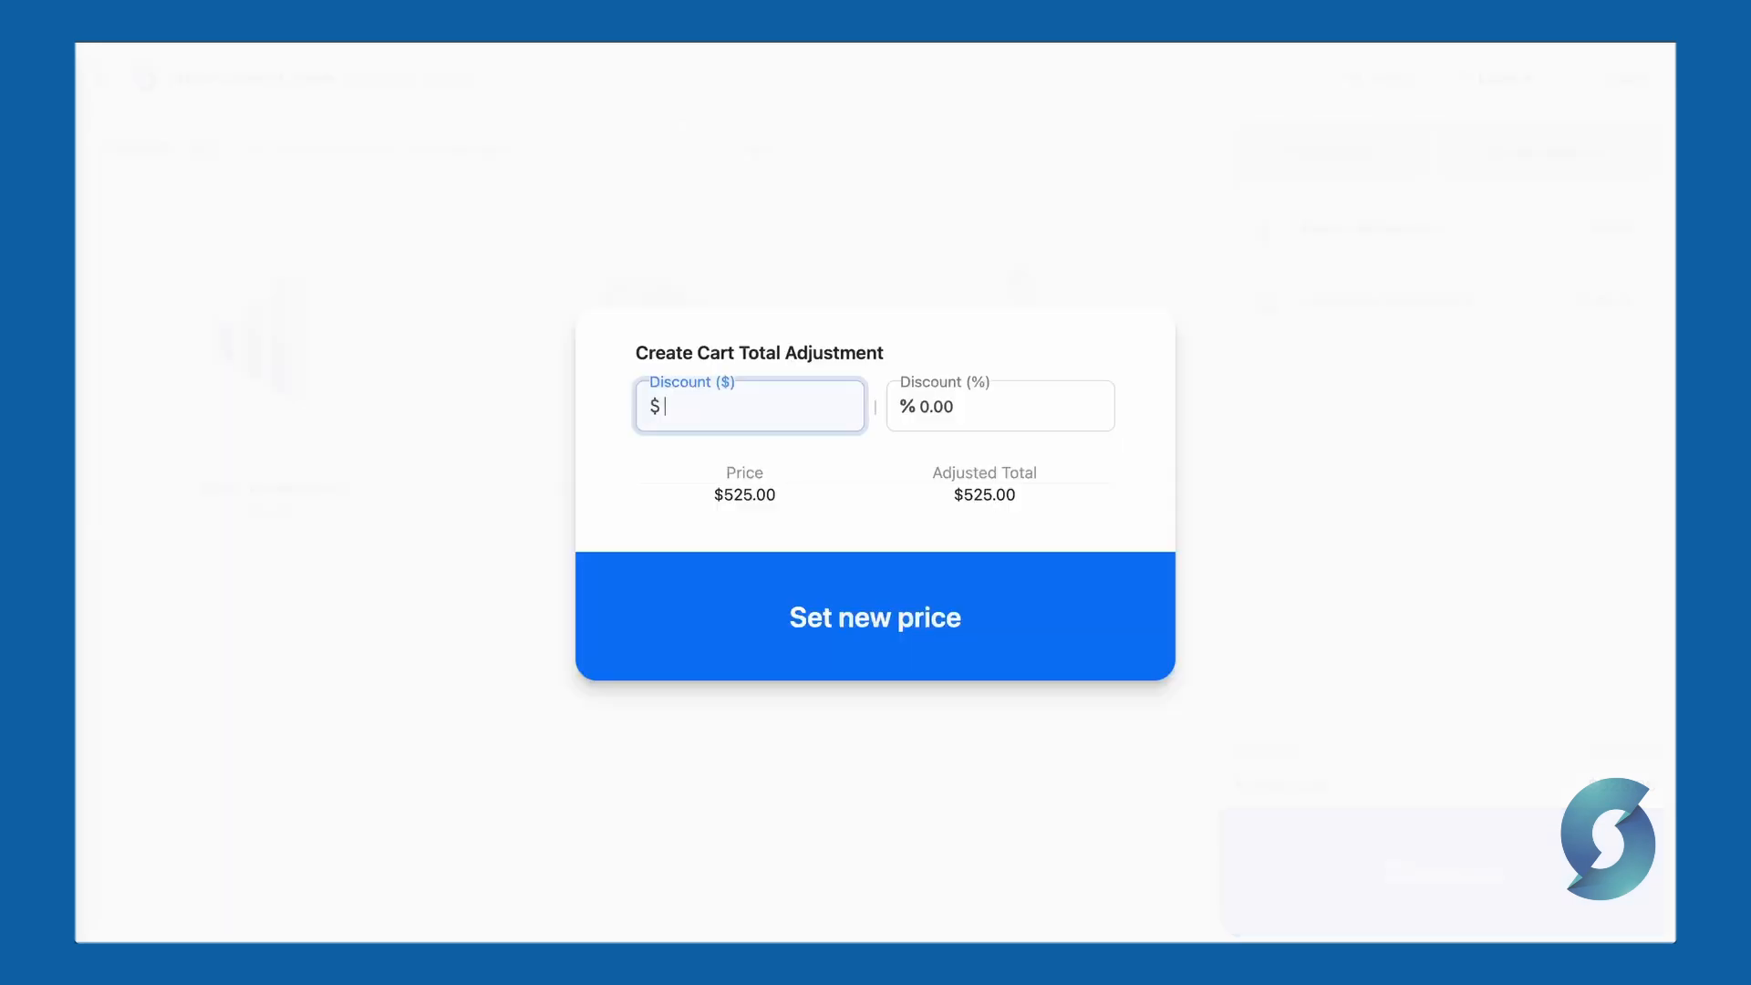
type("50")
left_click(971, 404)
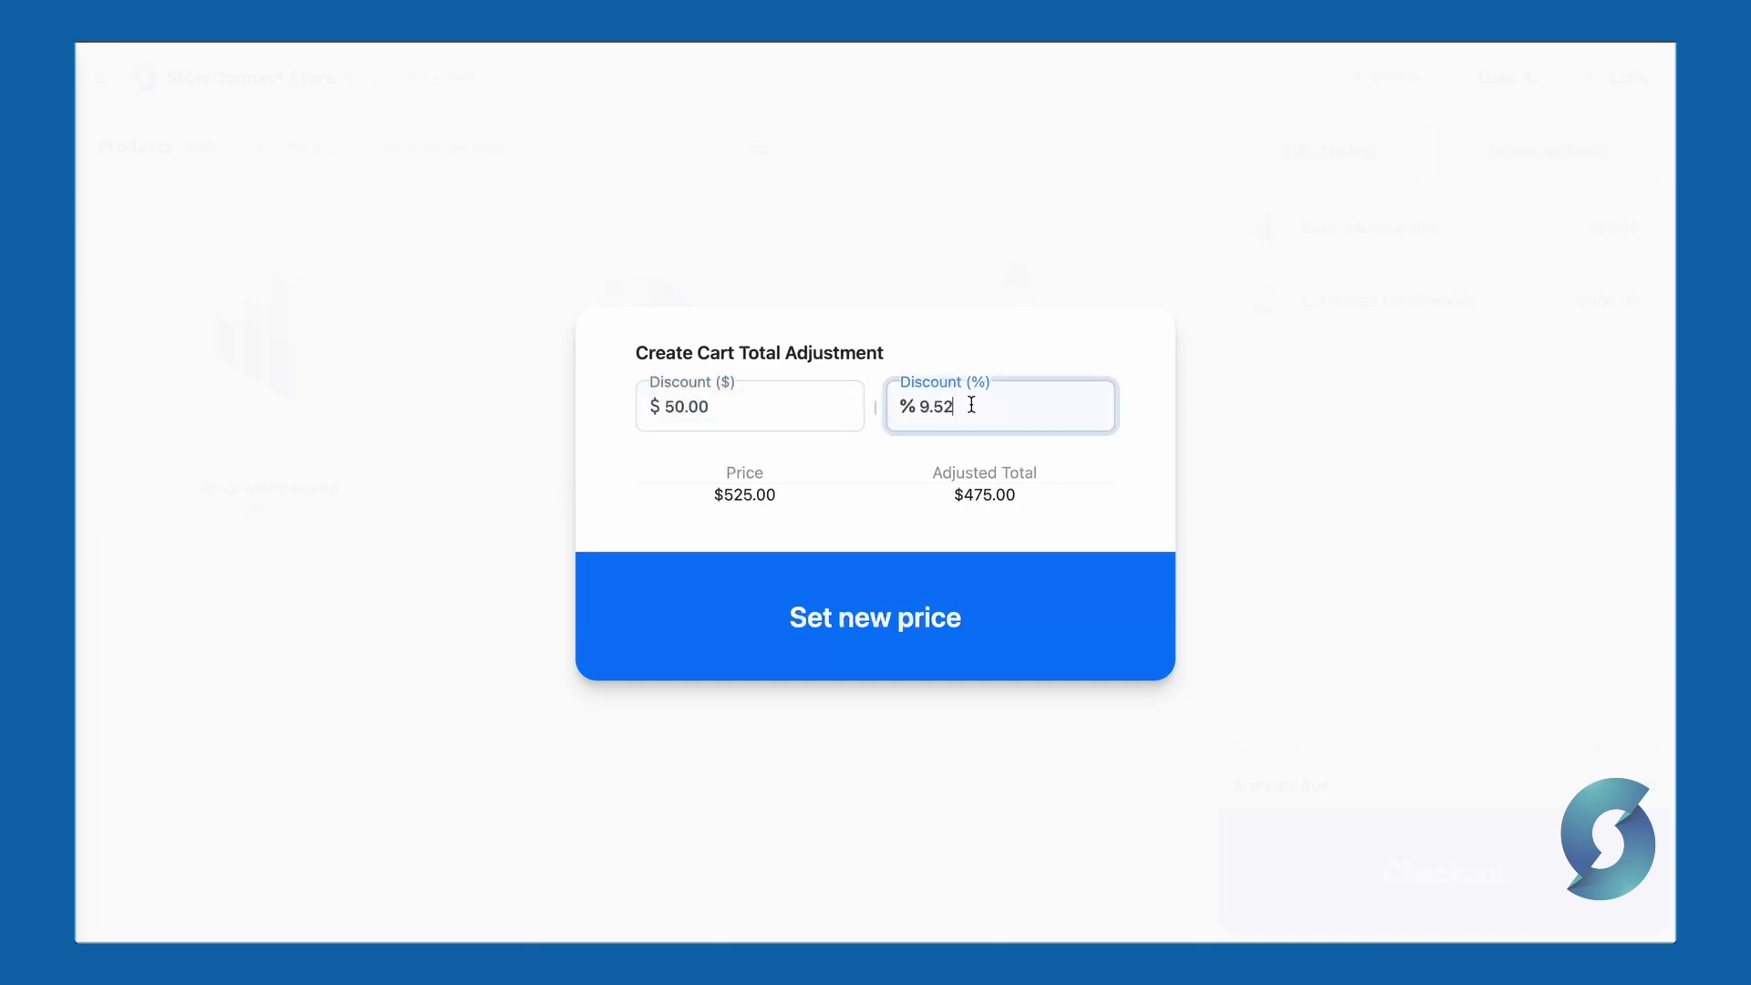
left_click_drag(972, 404, 918, 406)
type("1.000")
left_click(891, 465)
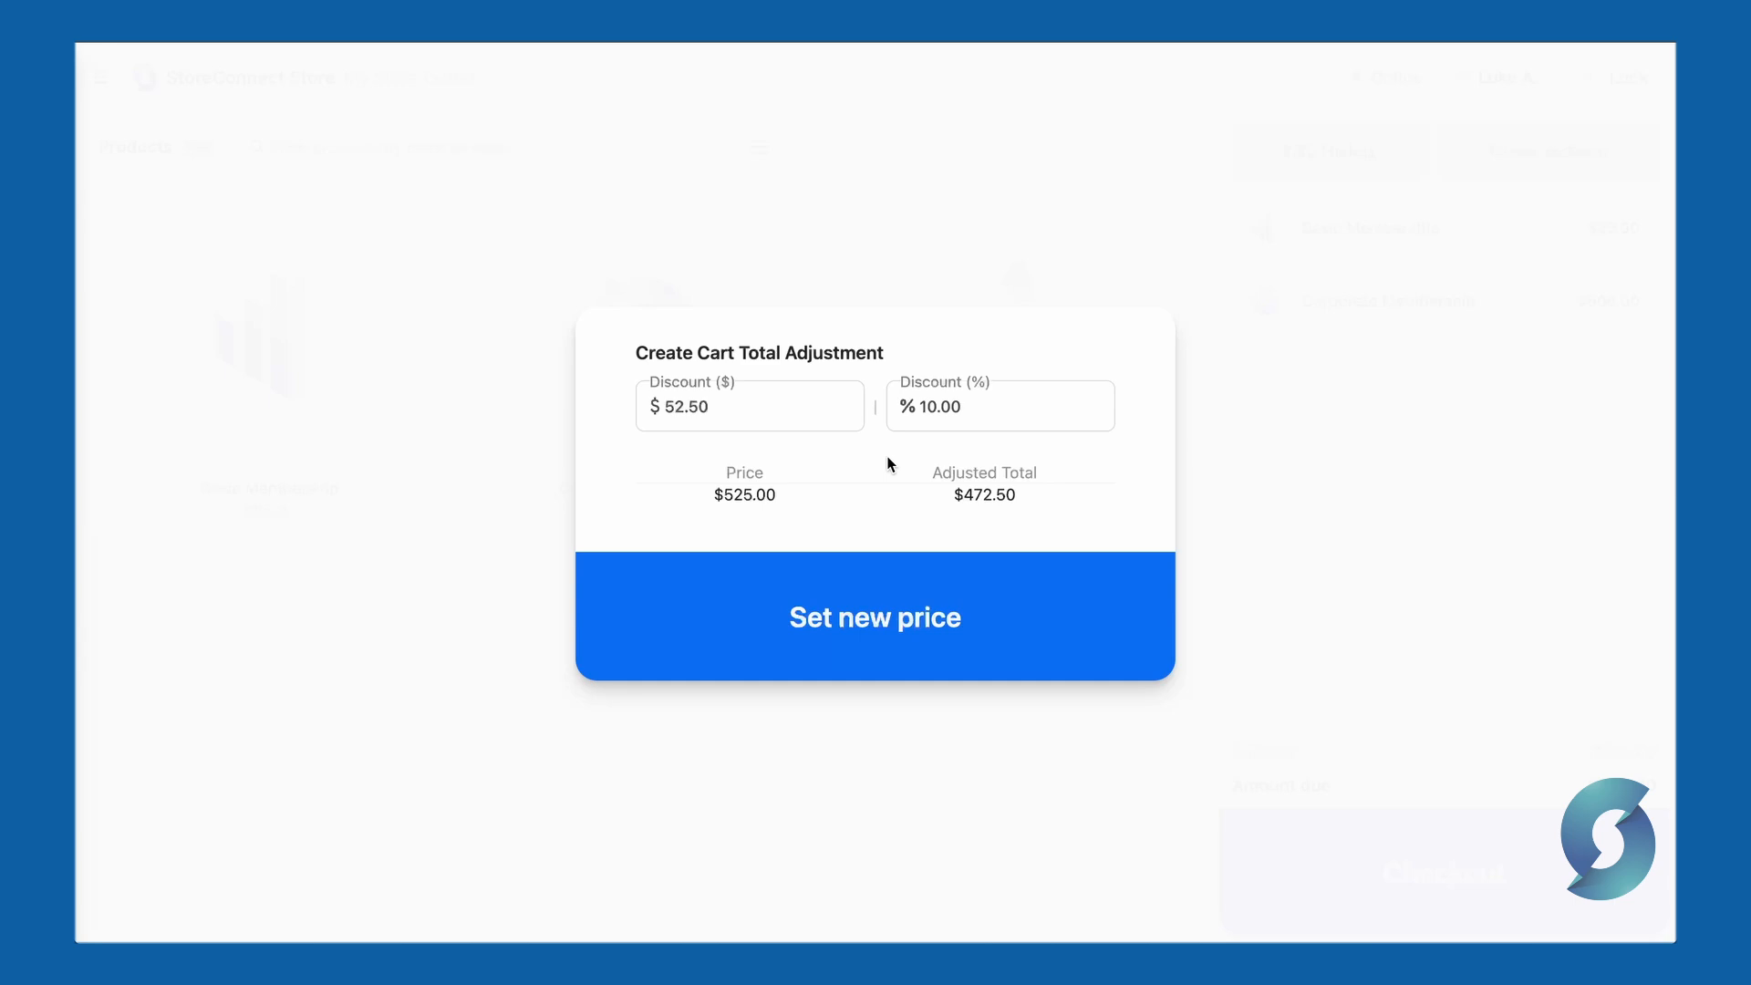
- Re-enter the dollar discount as $25 and apply it, bringing the total to $500.00
left_click(781, 410)
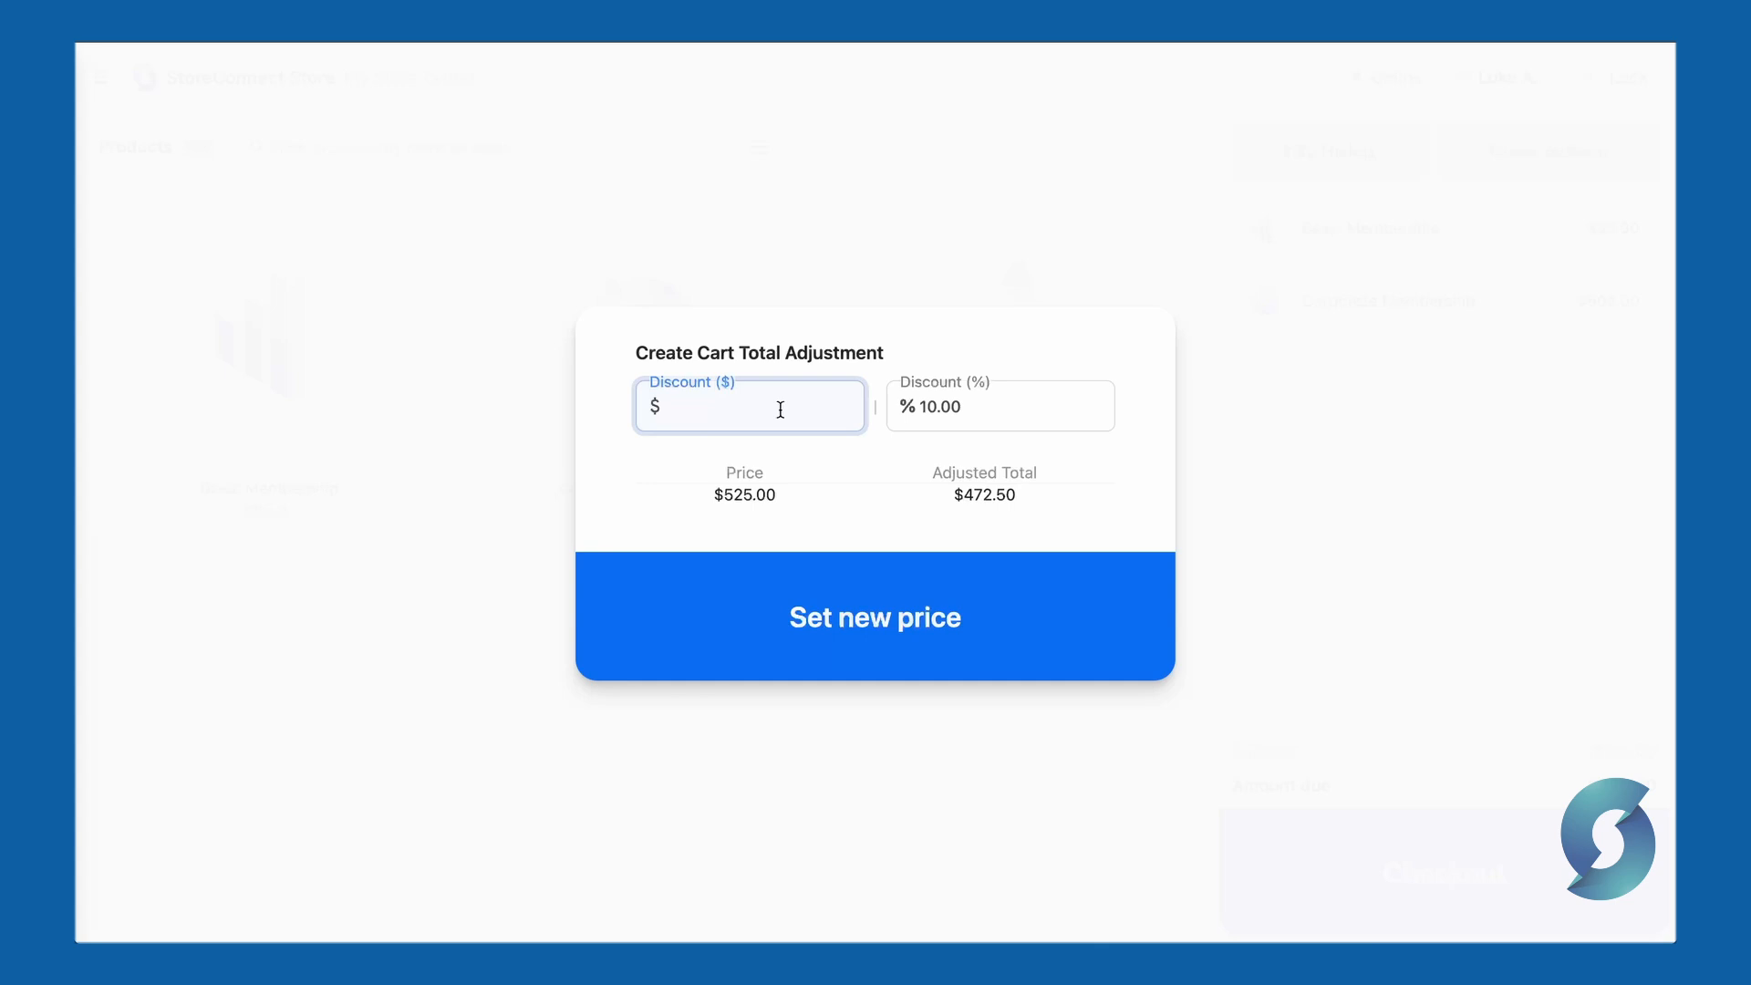
type("250")
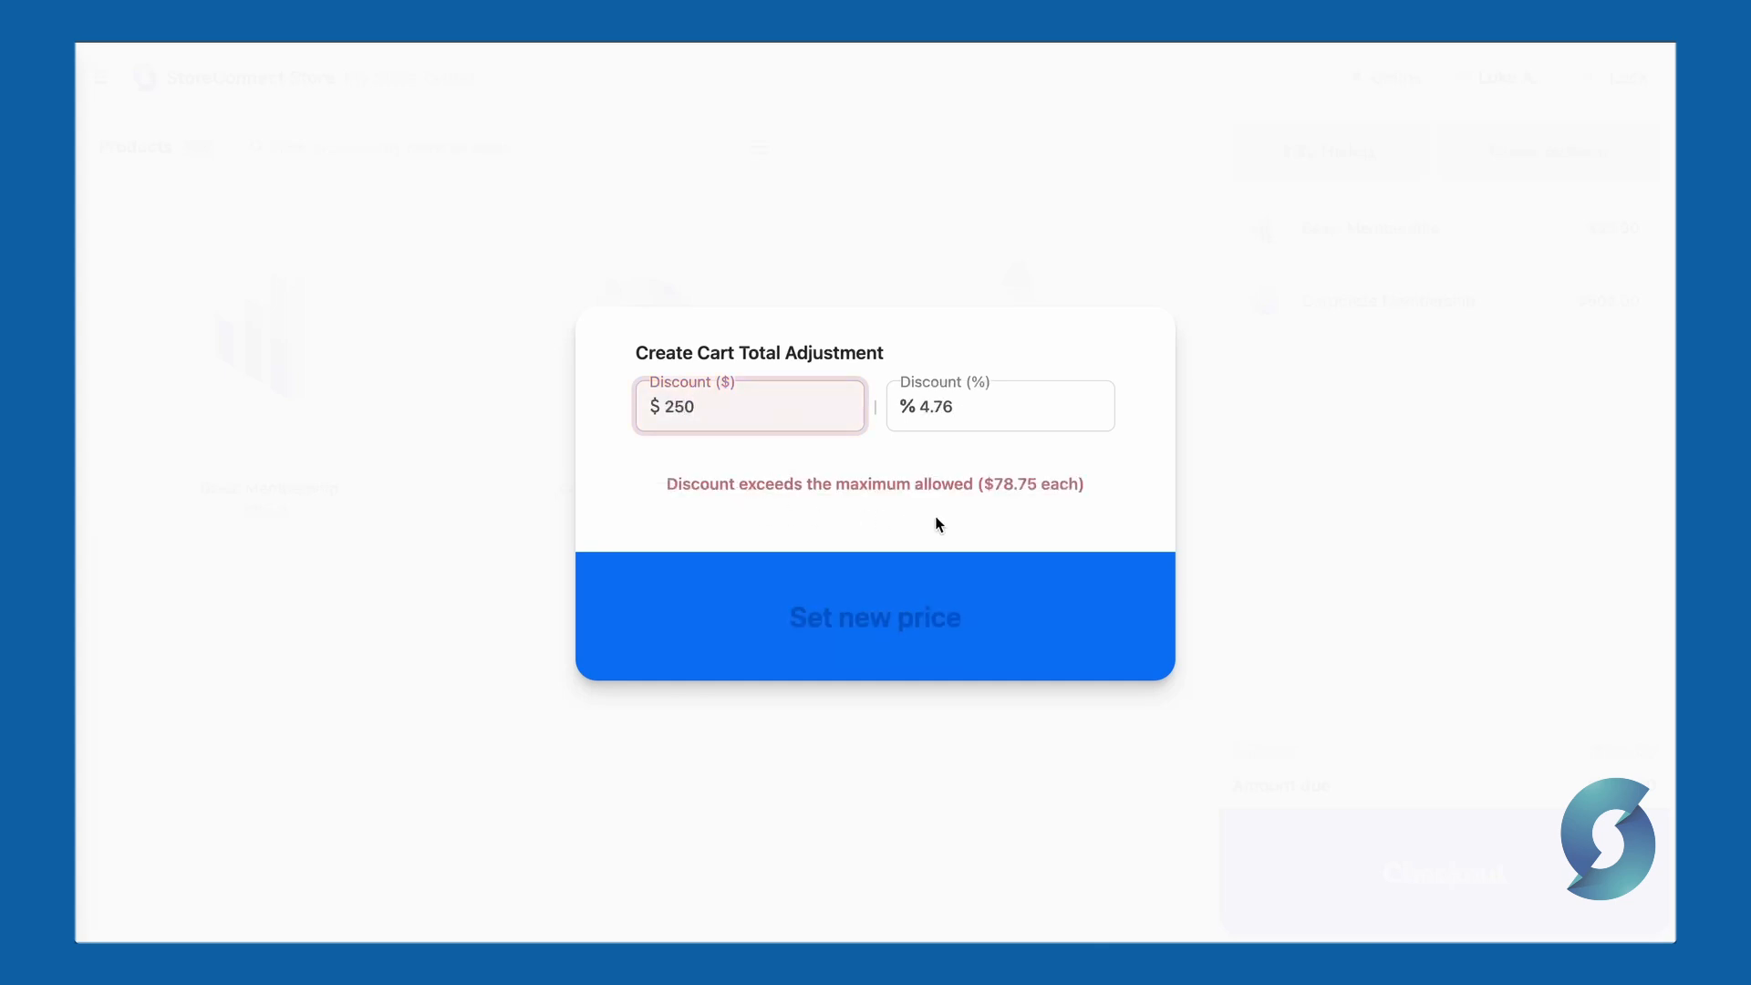
key("BackSpace")
left_click(687, 444)
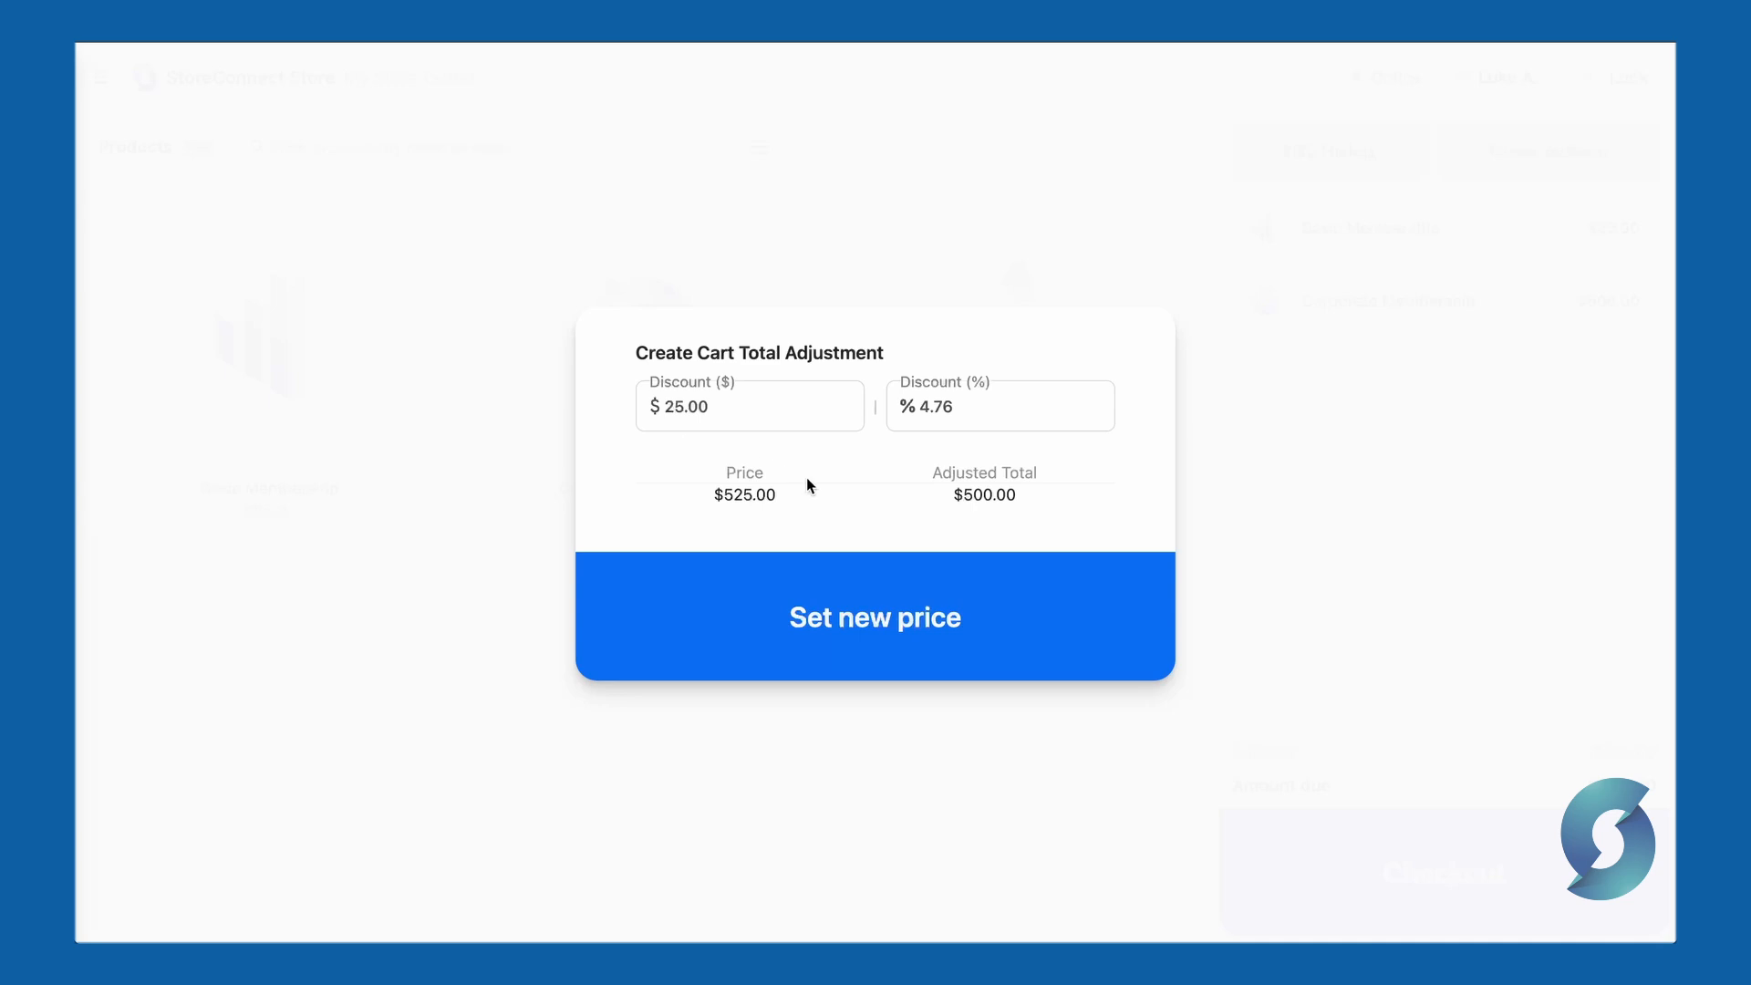
left_click(858, 659)
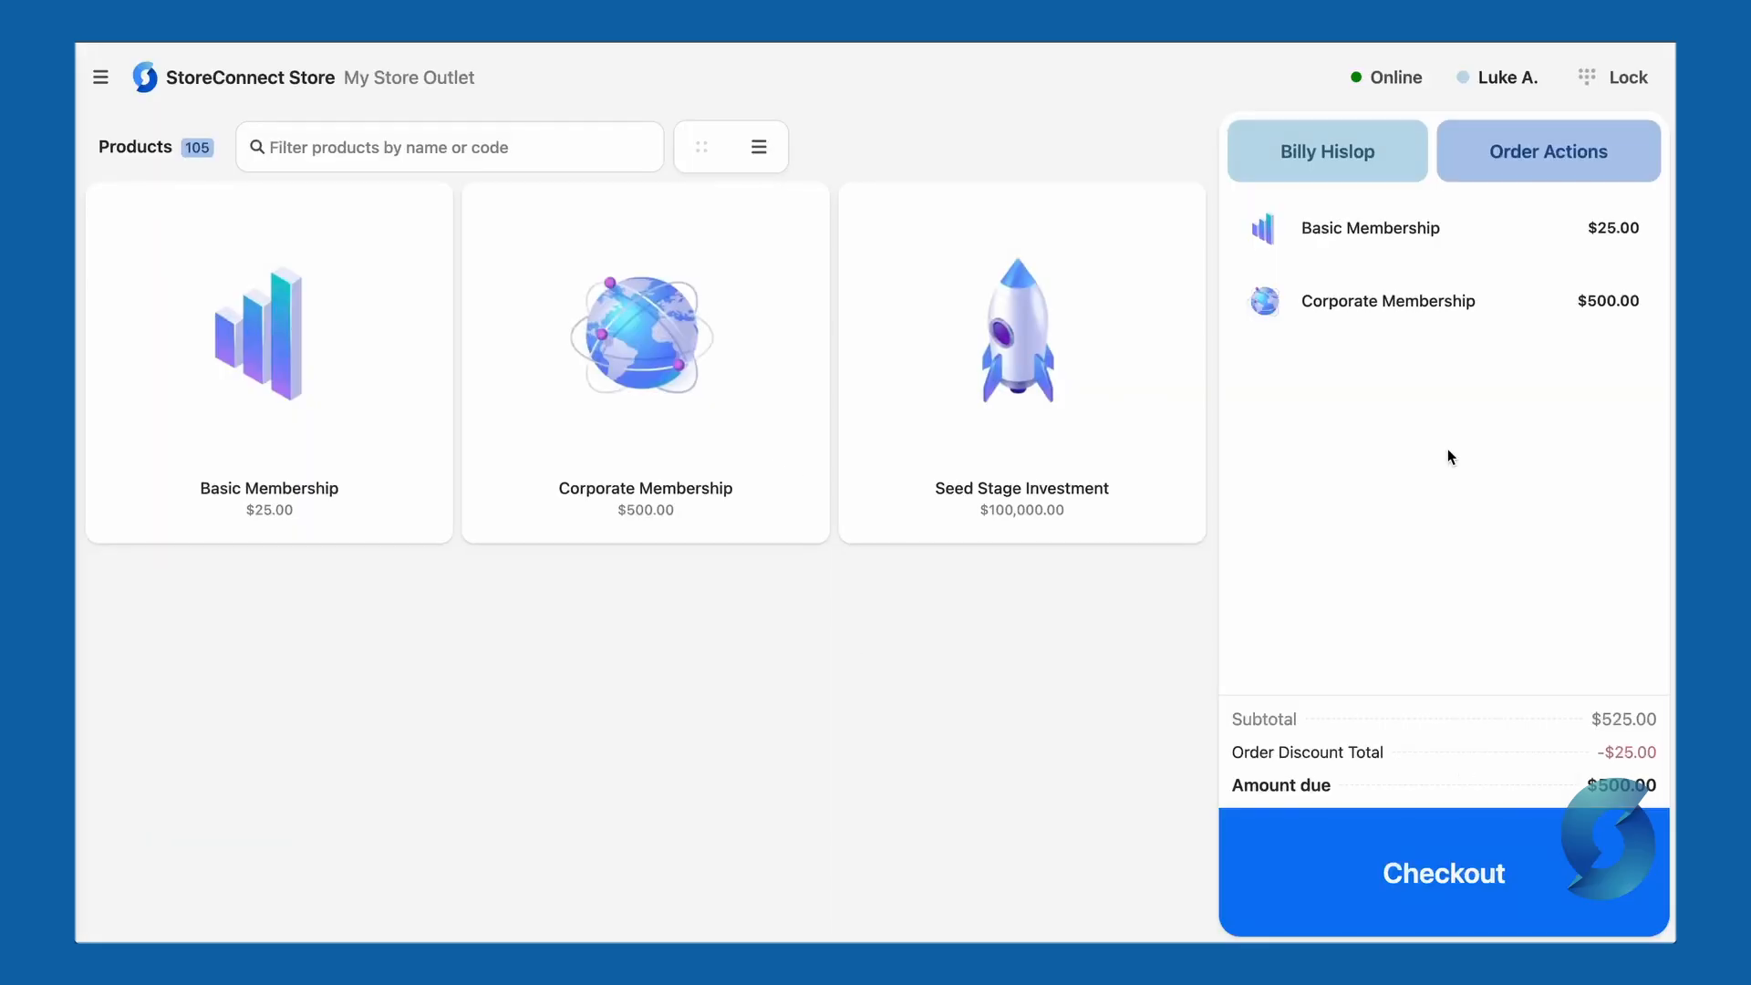
- Raise Corporate Membership's quantity to 3, then remove it from the cart
left_click(1413, 305)
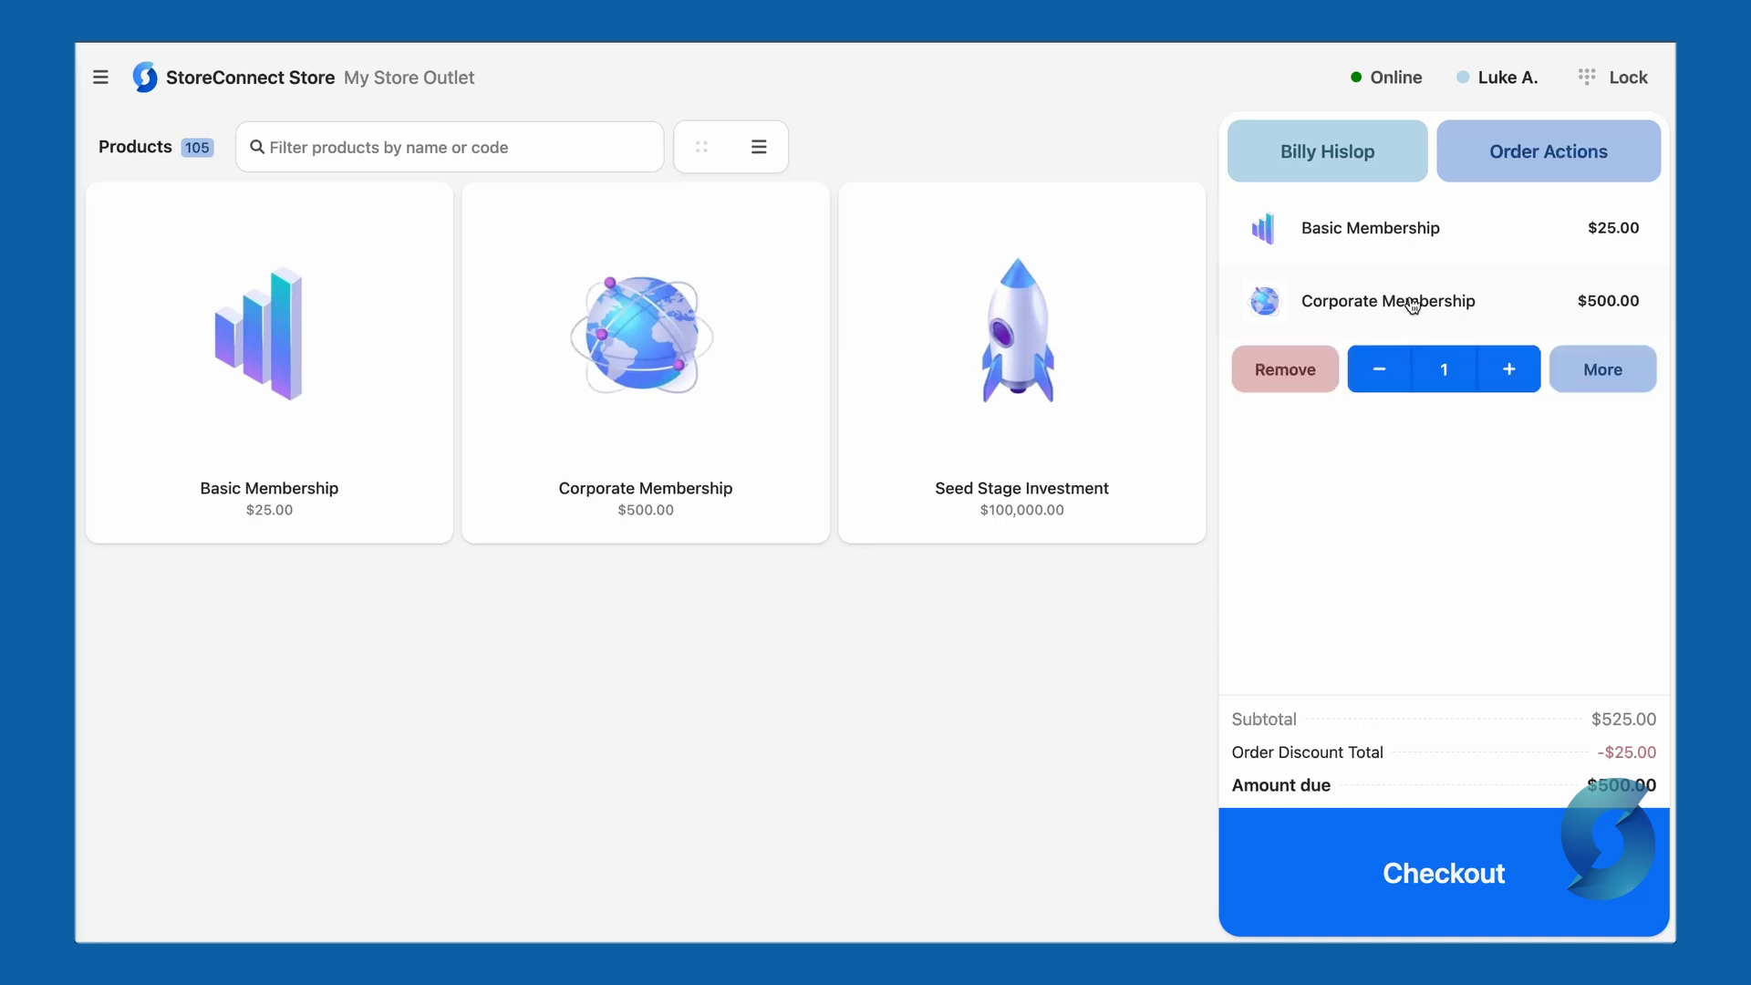
left_click(1510, 372)
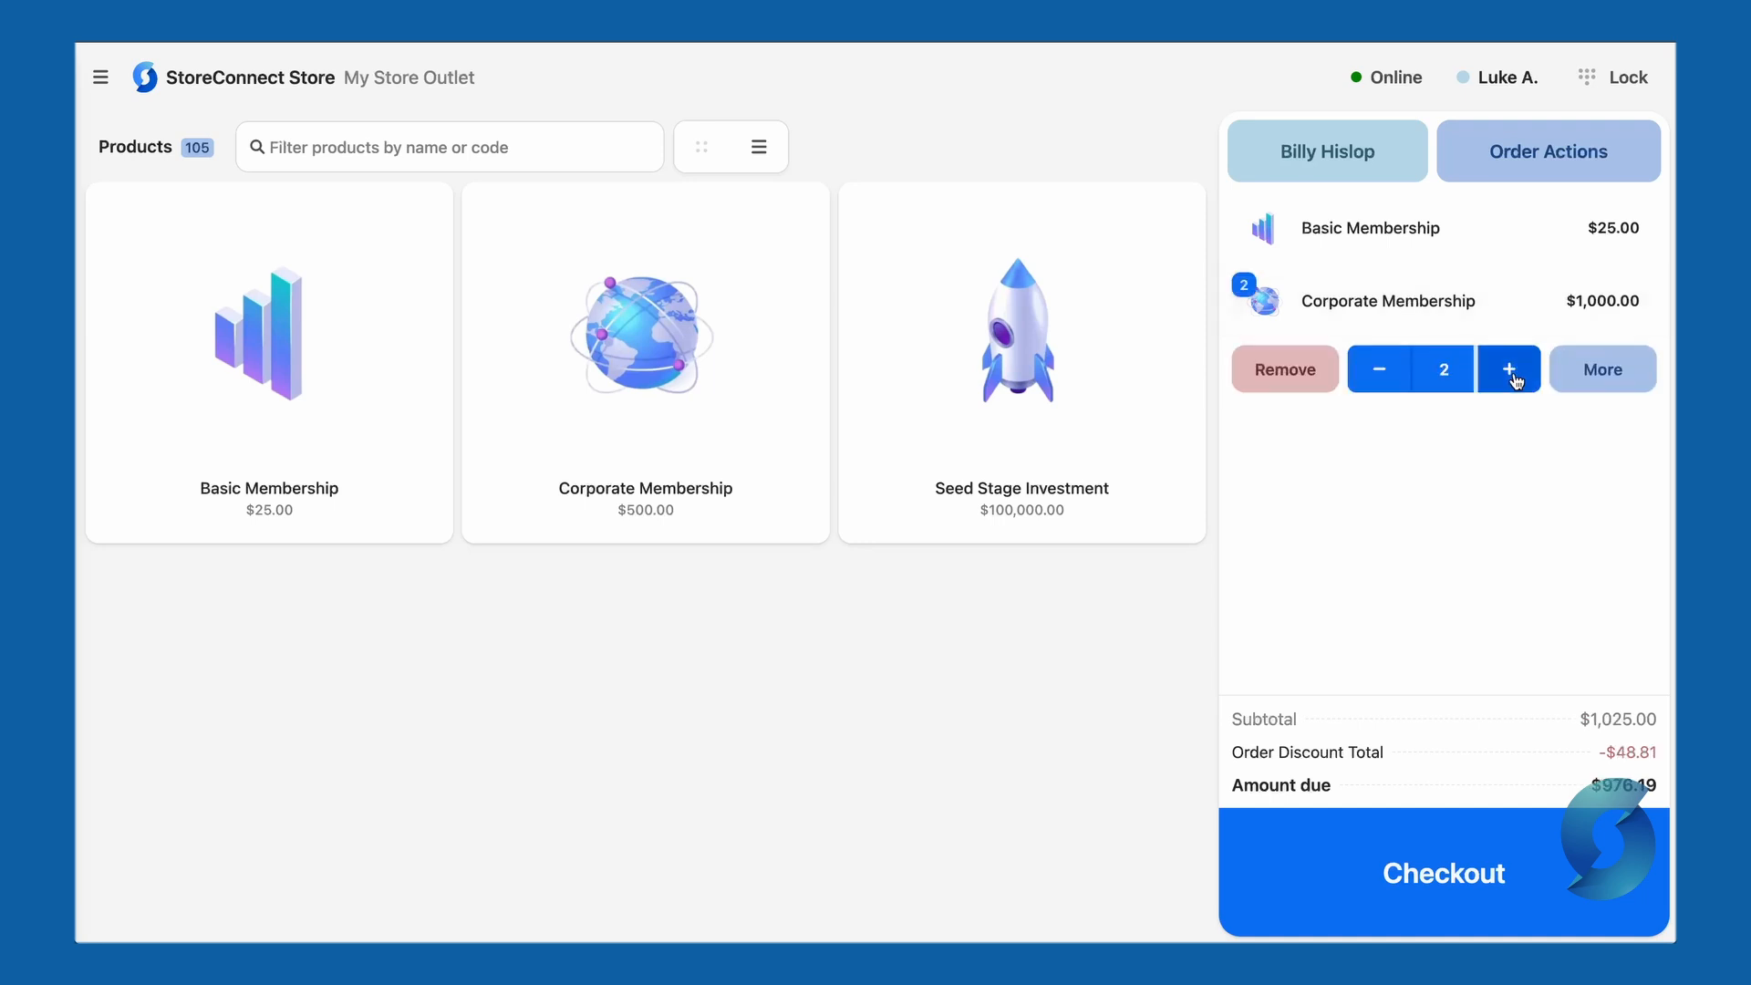
left_click(1510, 372)
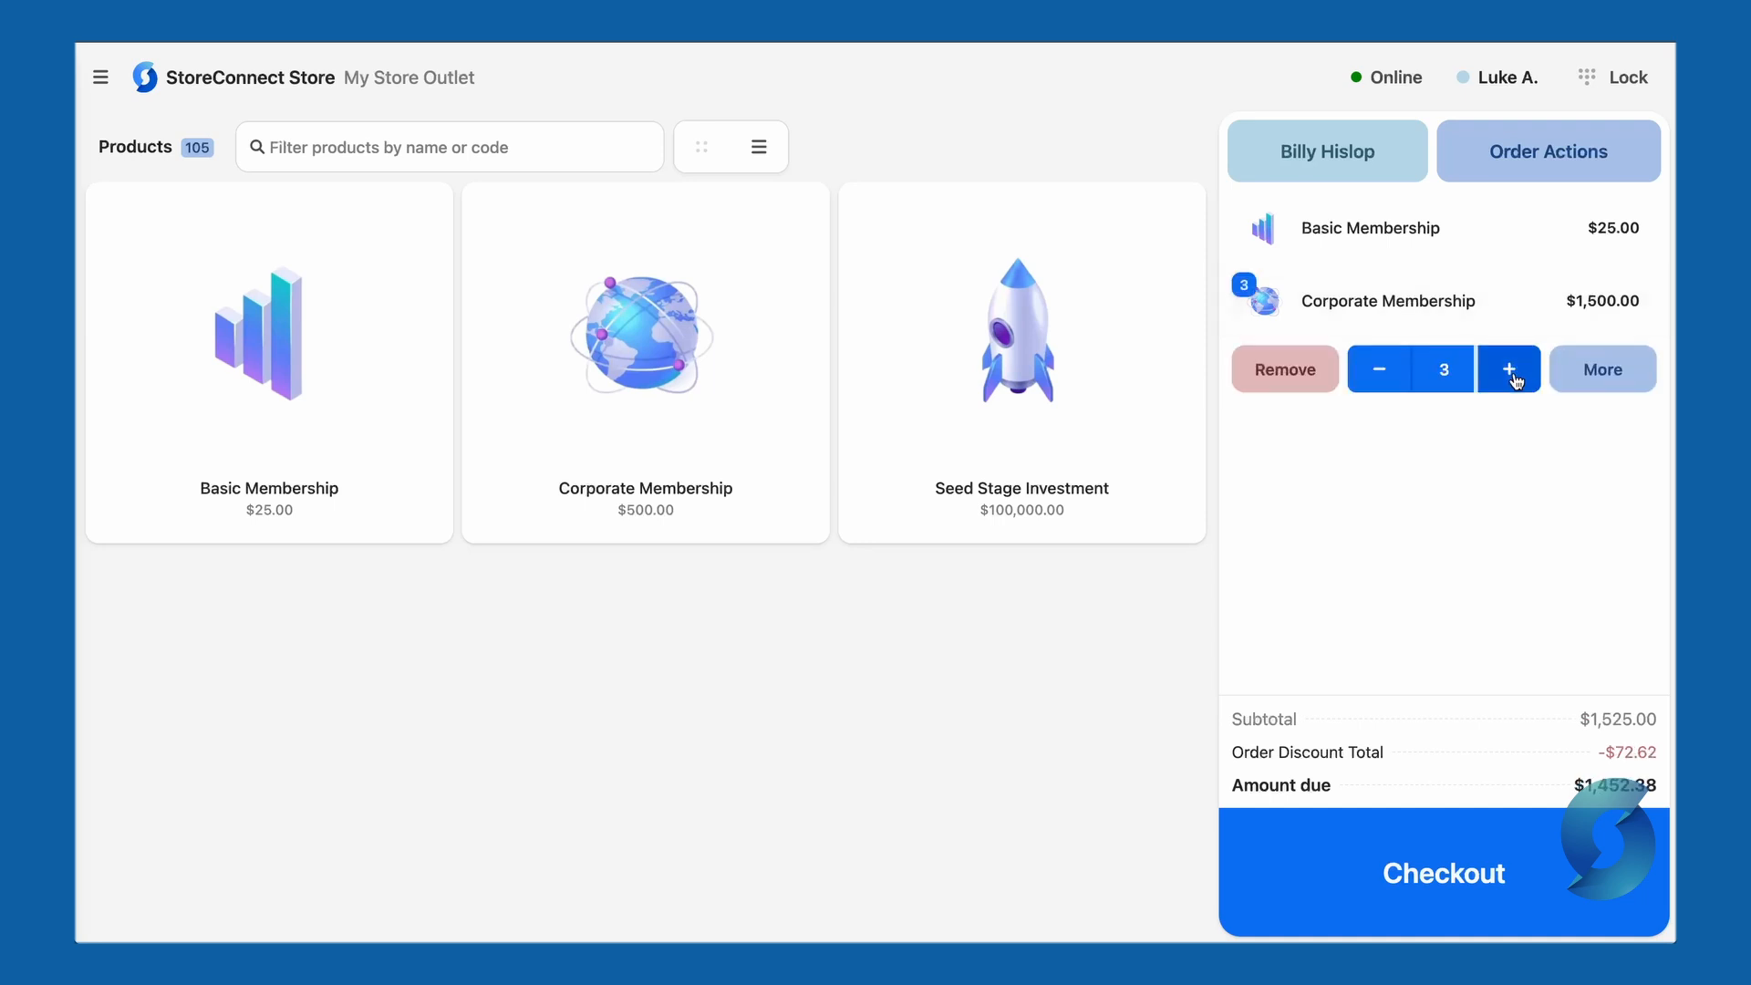
left_click(1286, 369)
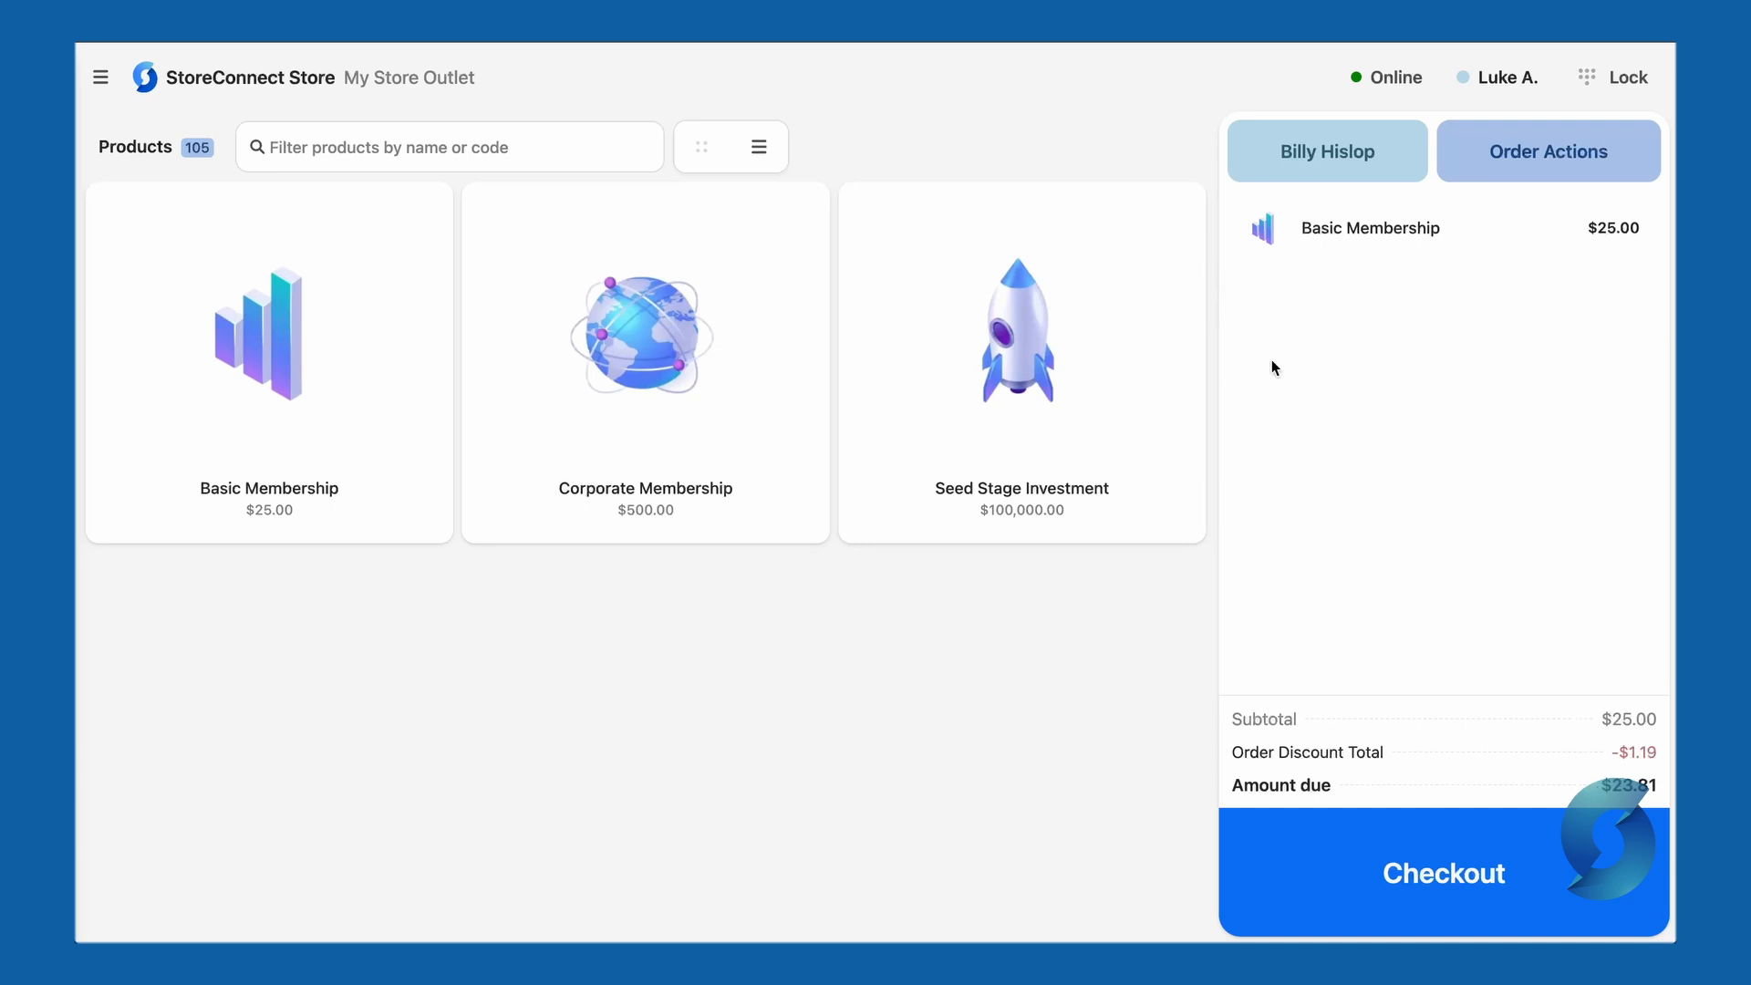
- Look through Basic Membership's price adjustment and serial number, then expand Hold, Transfer, Special Order
left_click(1469, 239)
left_click(1600, 316)
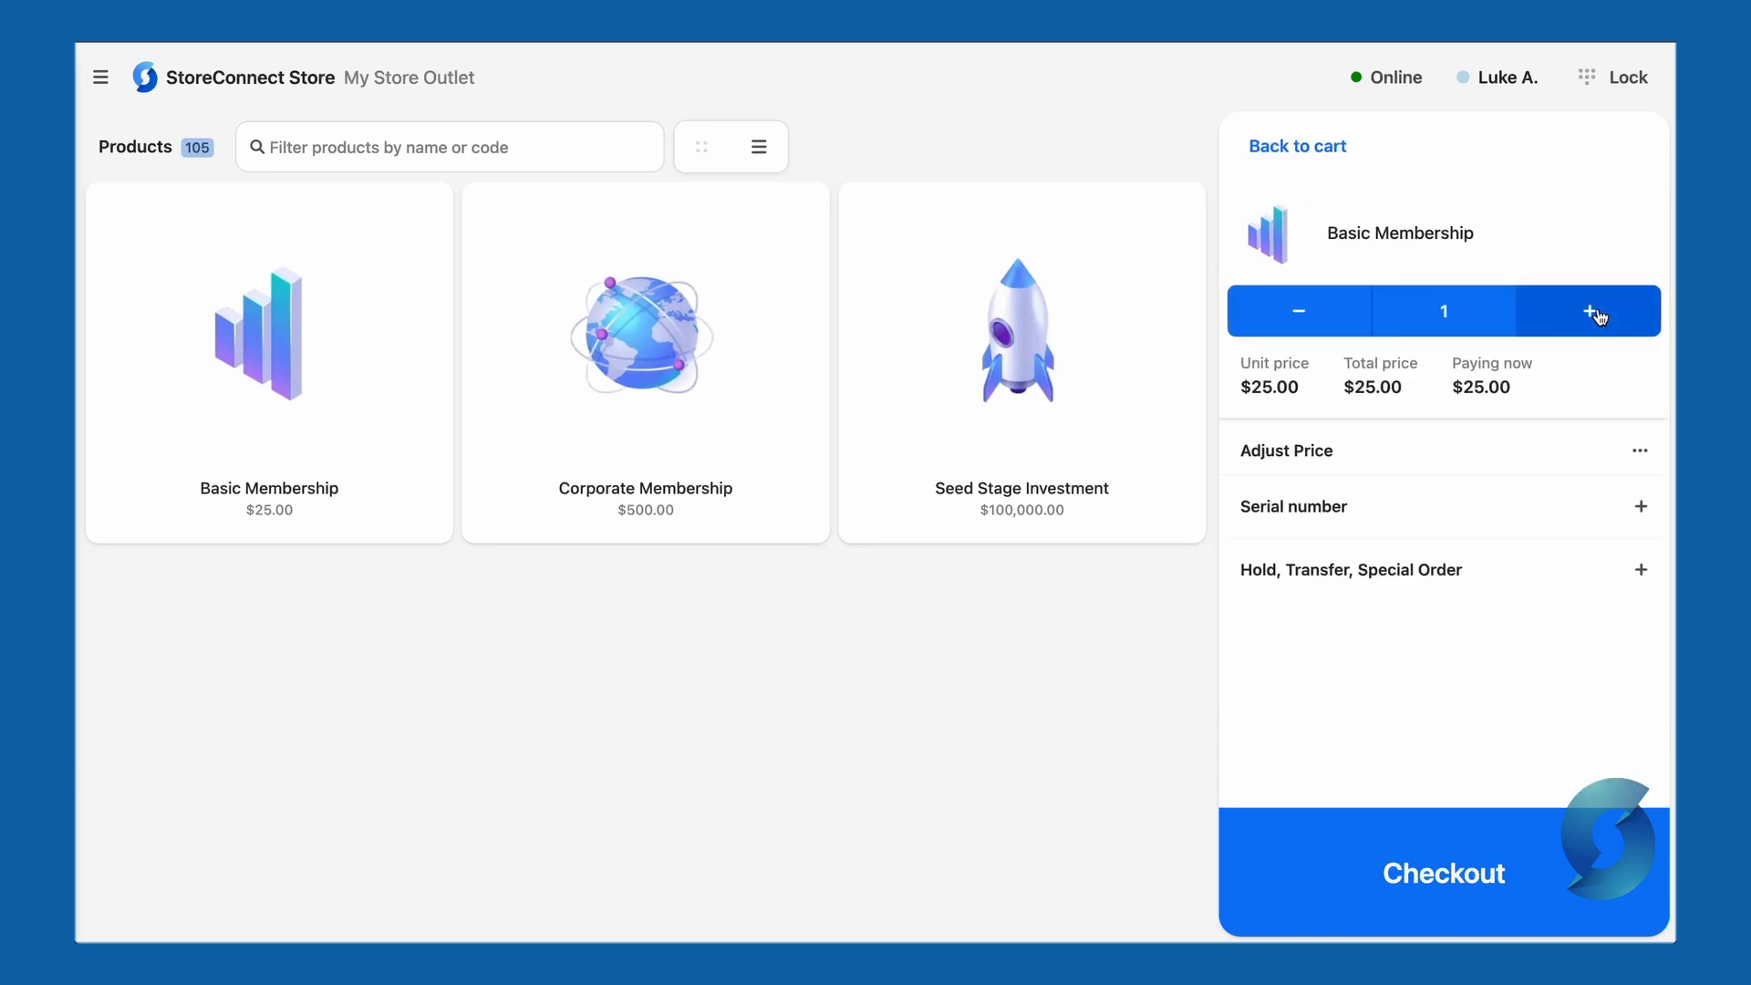
left_click(1474, 453)
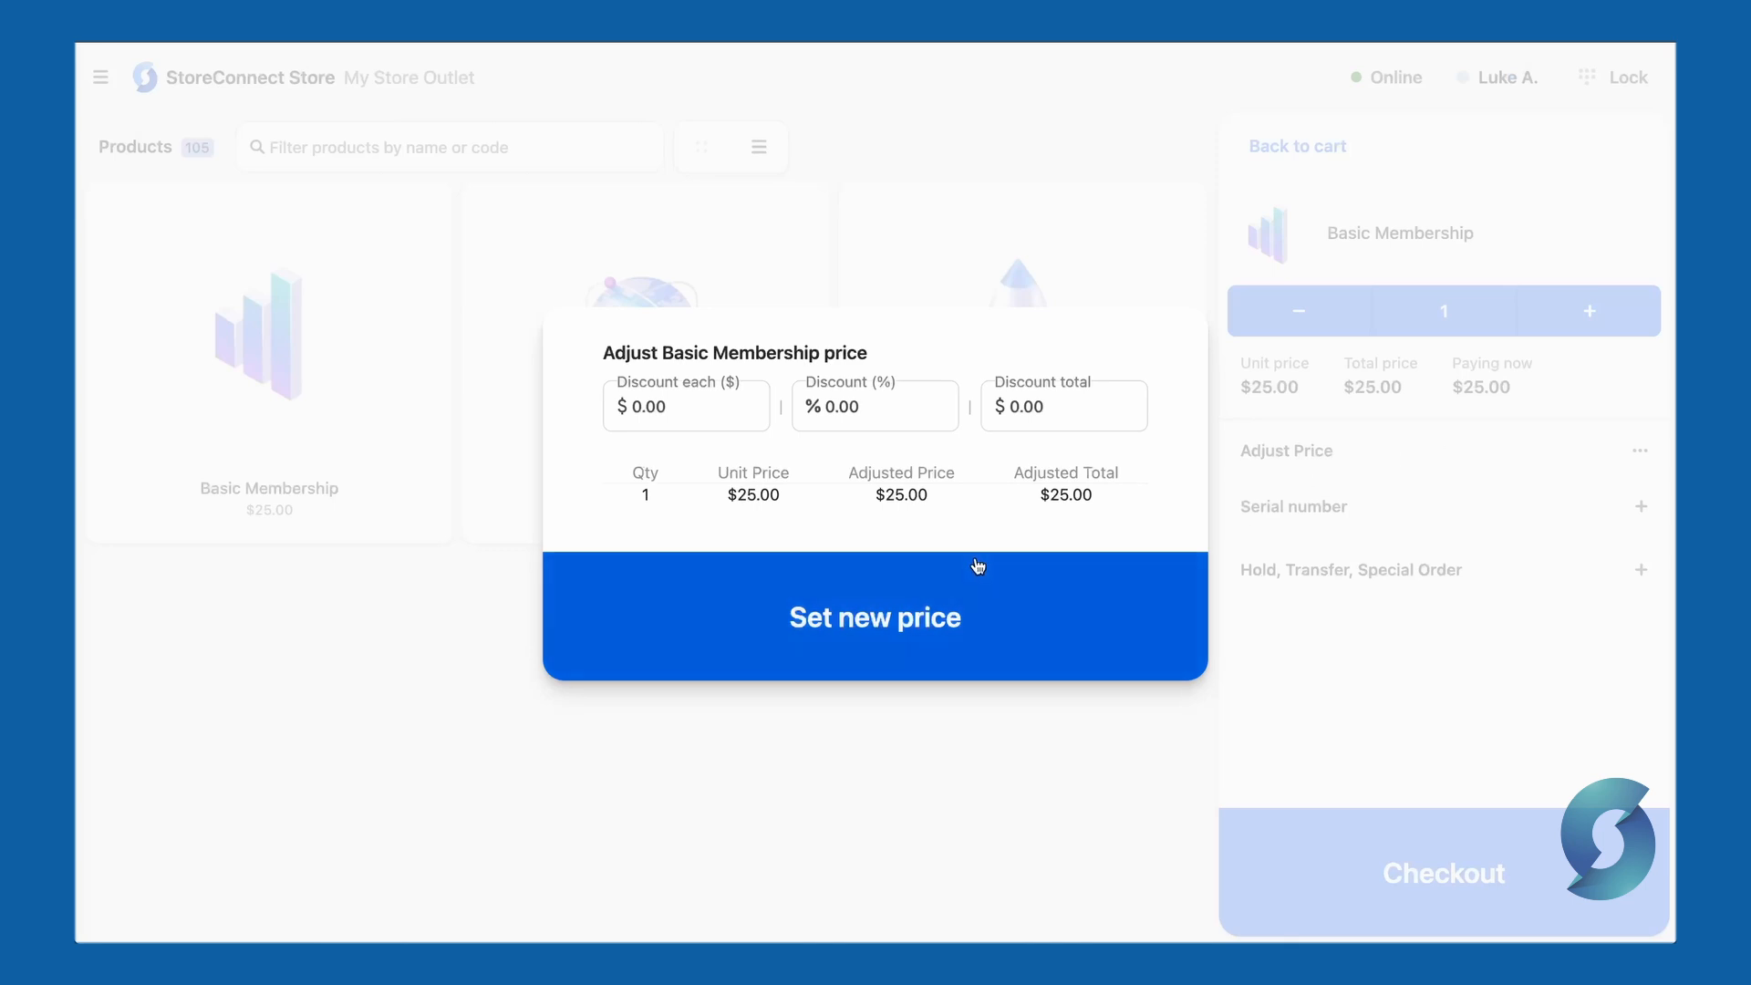
left_click(1427, 500)
left_click(1428, 506)
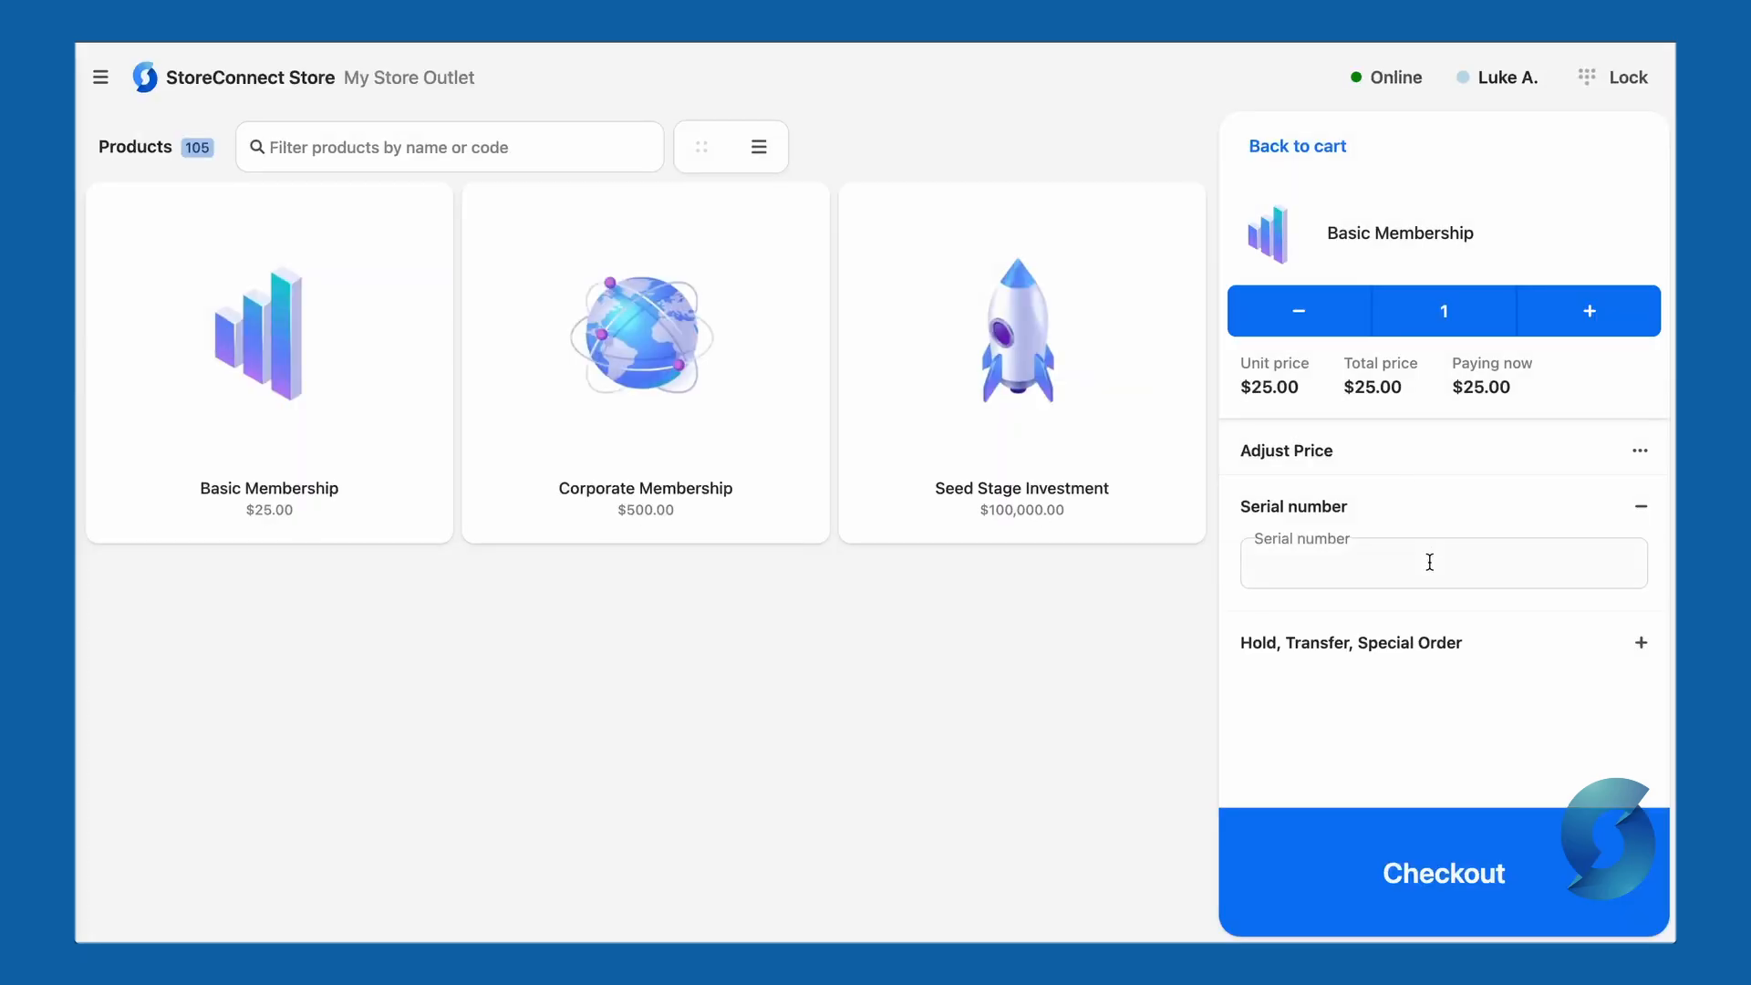
left_click(1434, 504)
left_click(1513, 575)
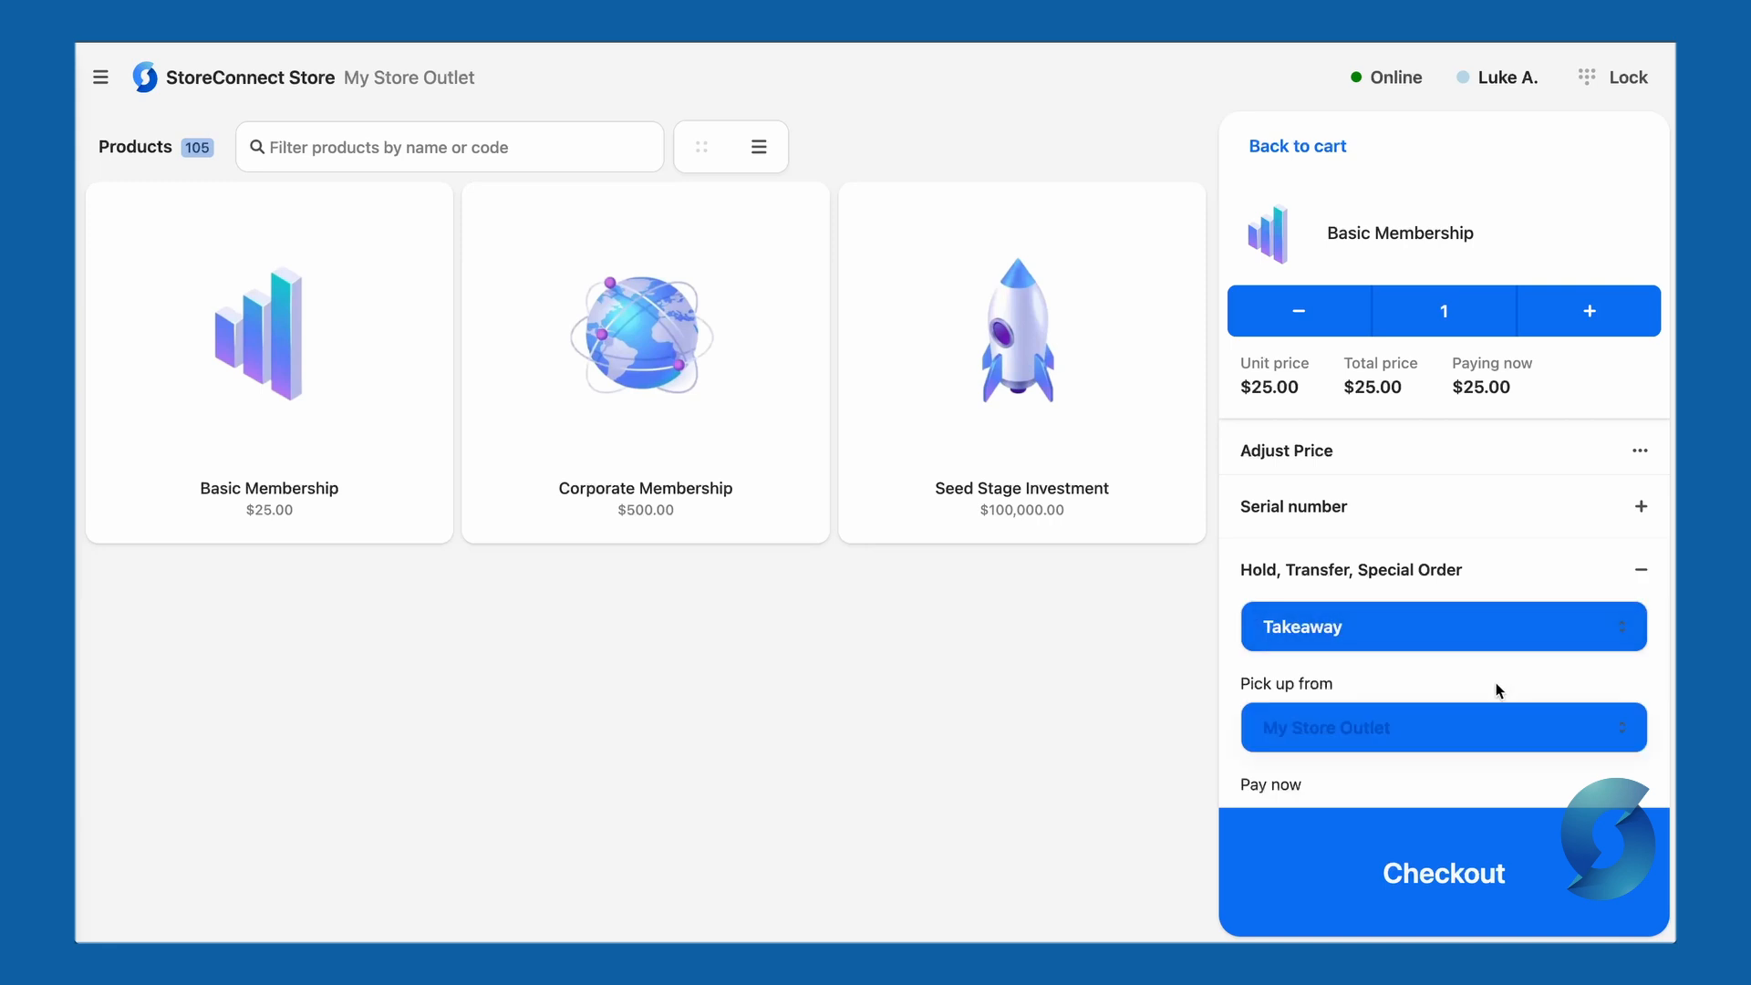
scroll(1496, 682, "down", 1)
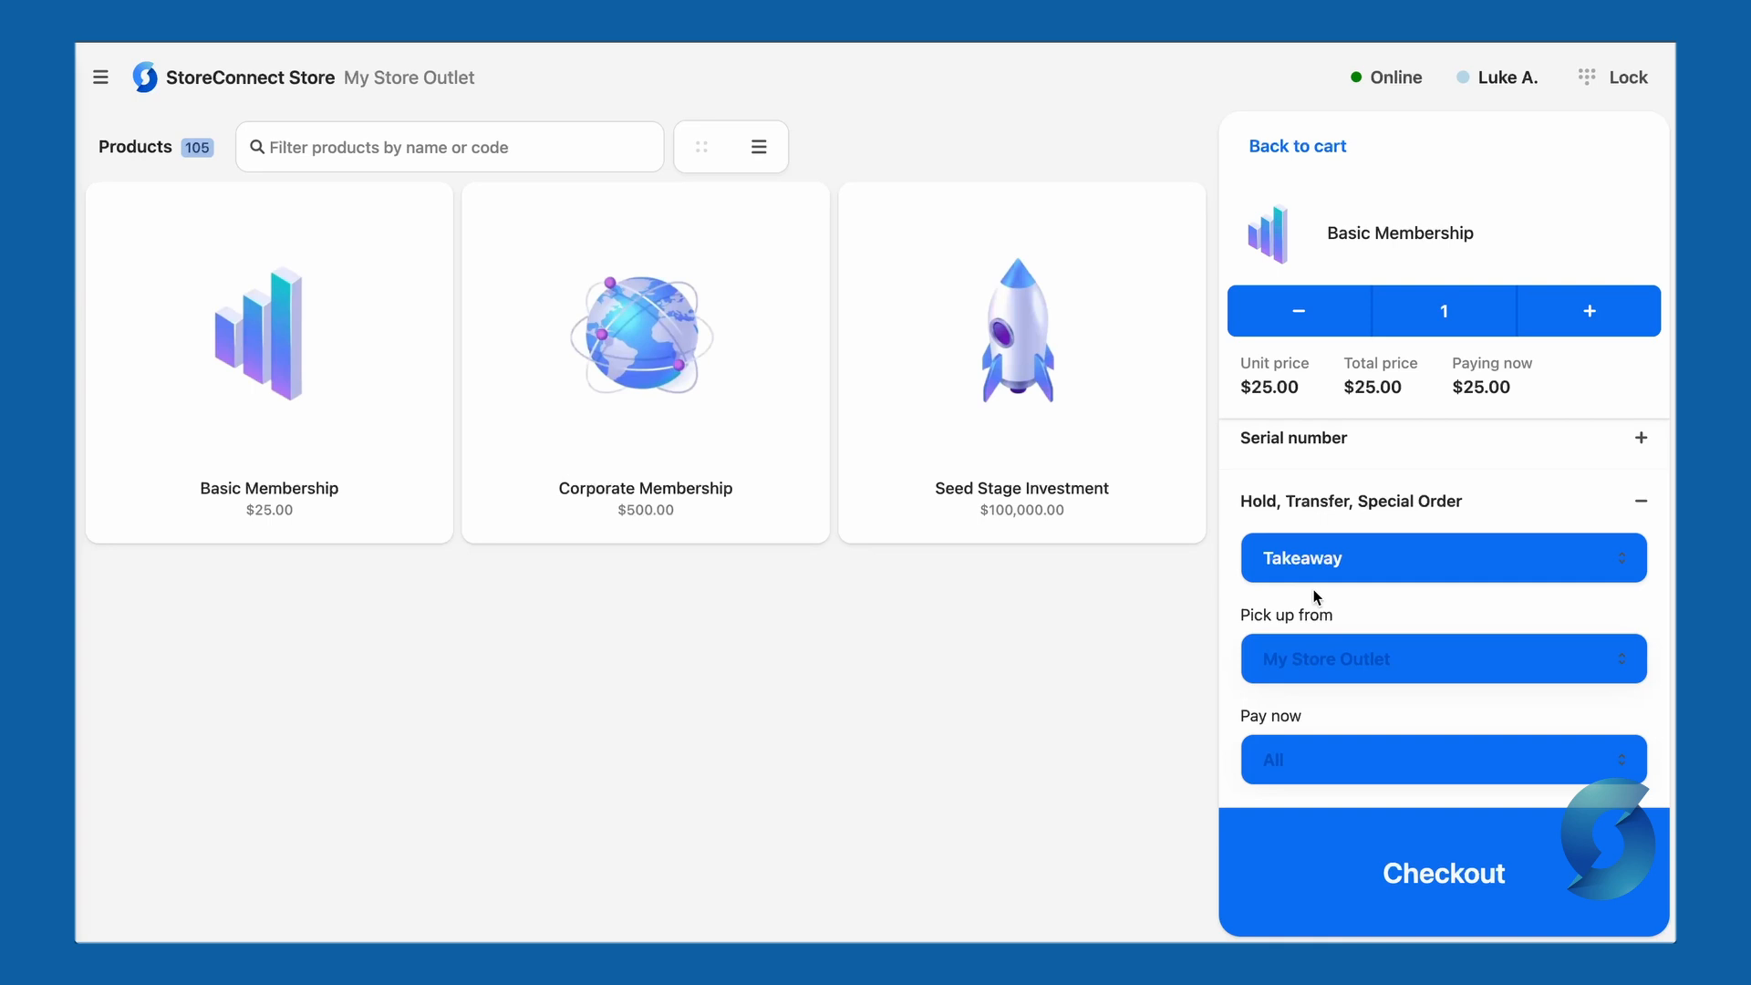
left_click(1313, 577)
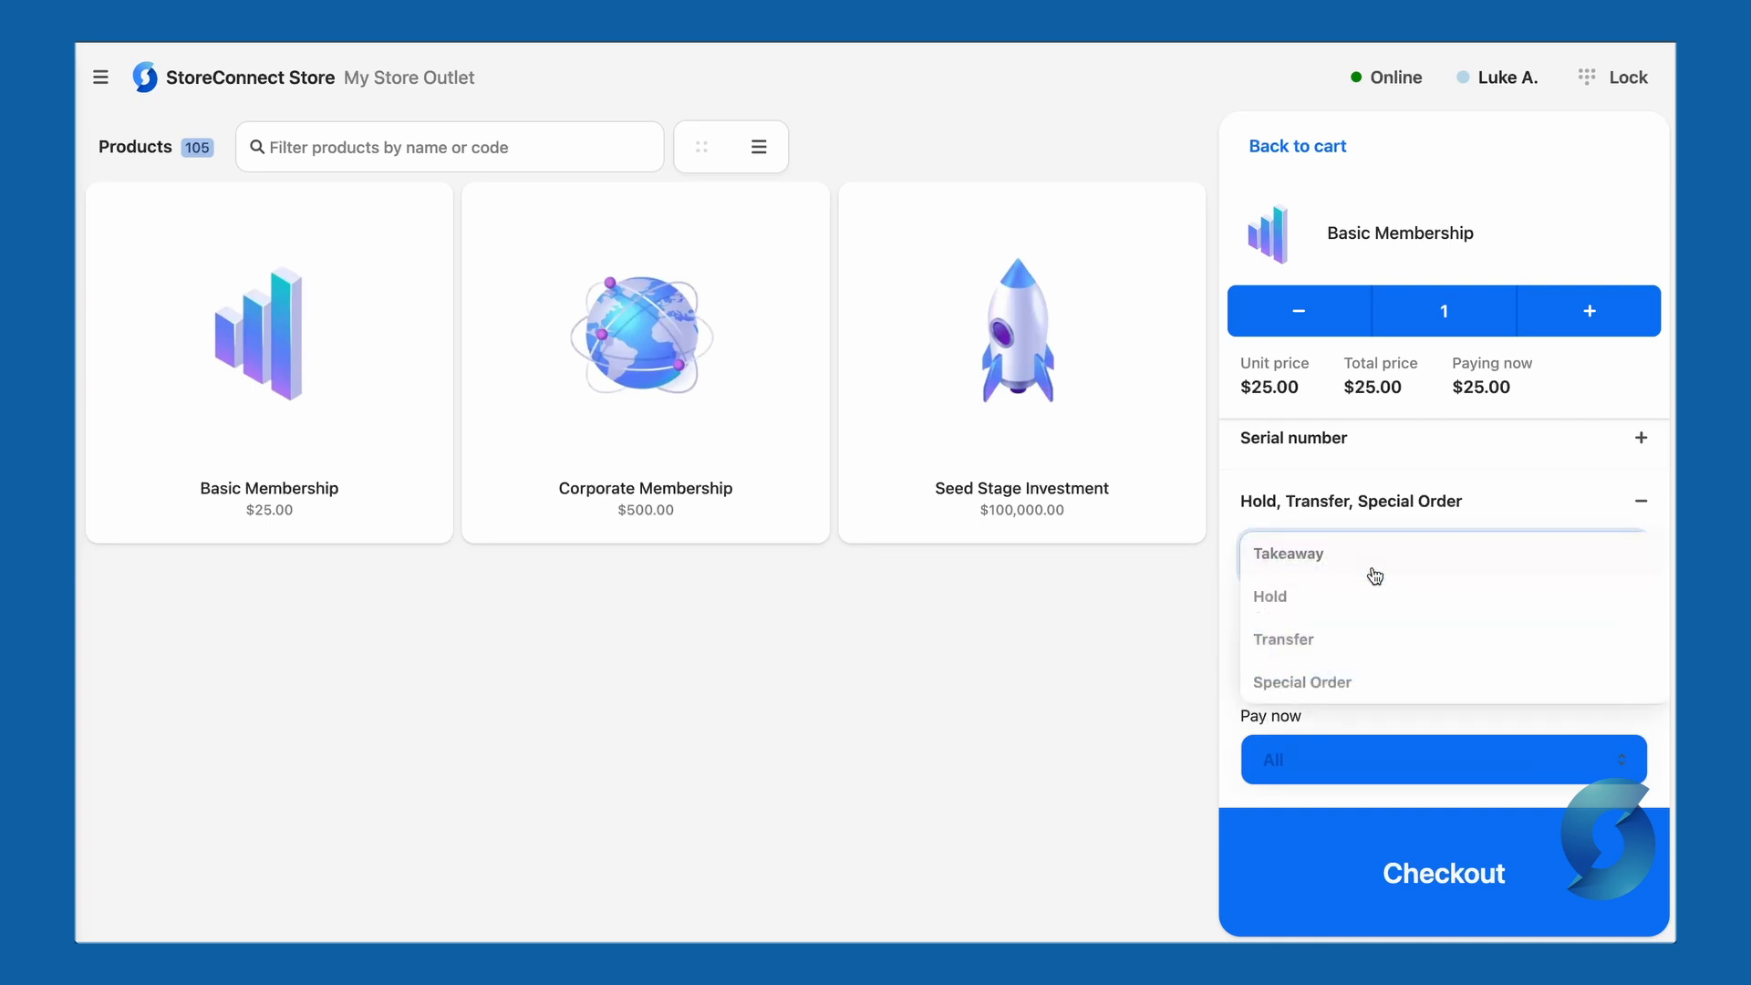
left_click(1321, 609)
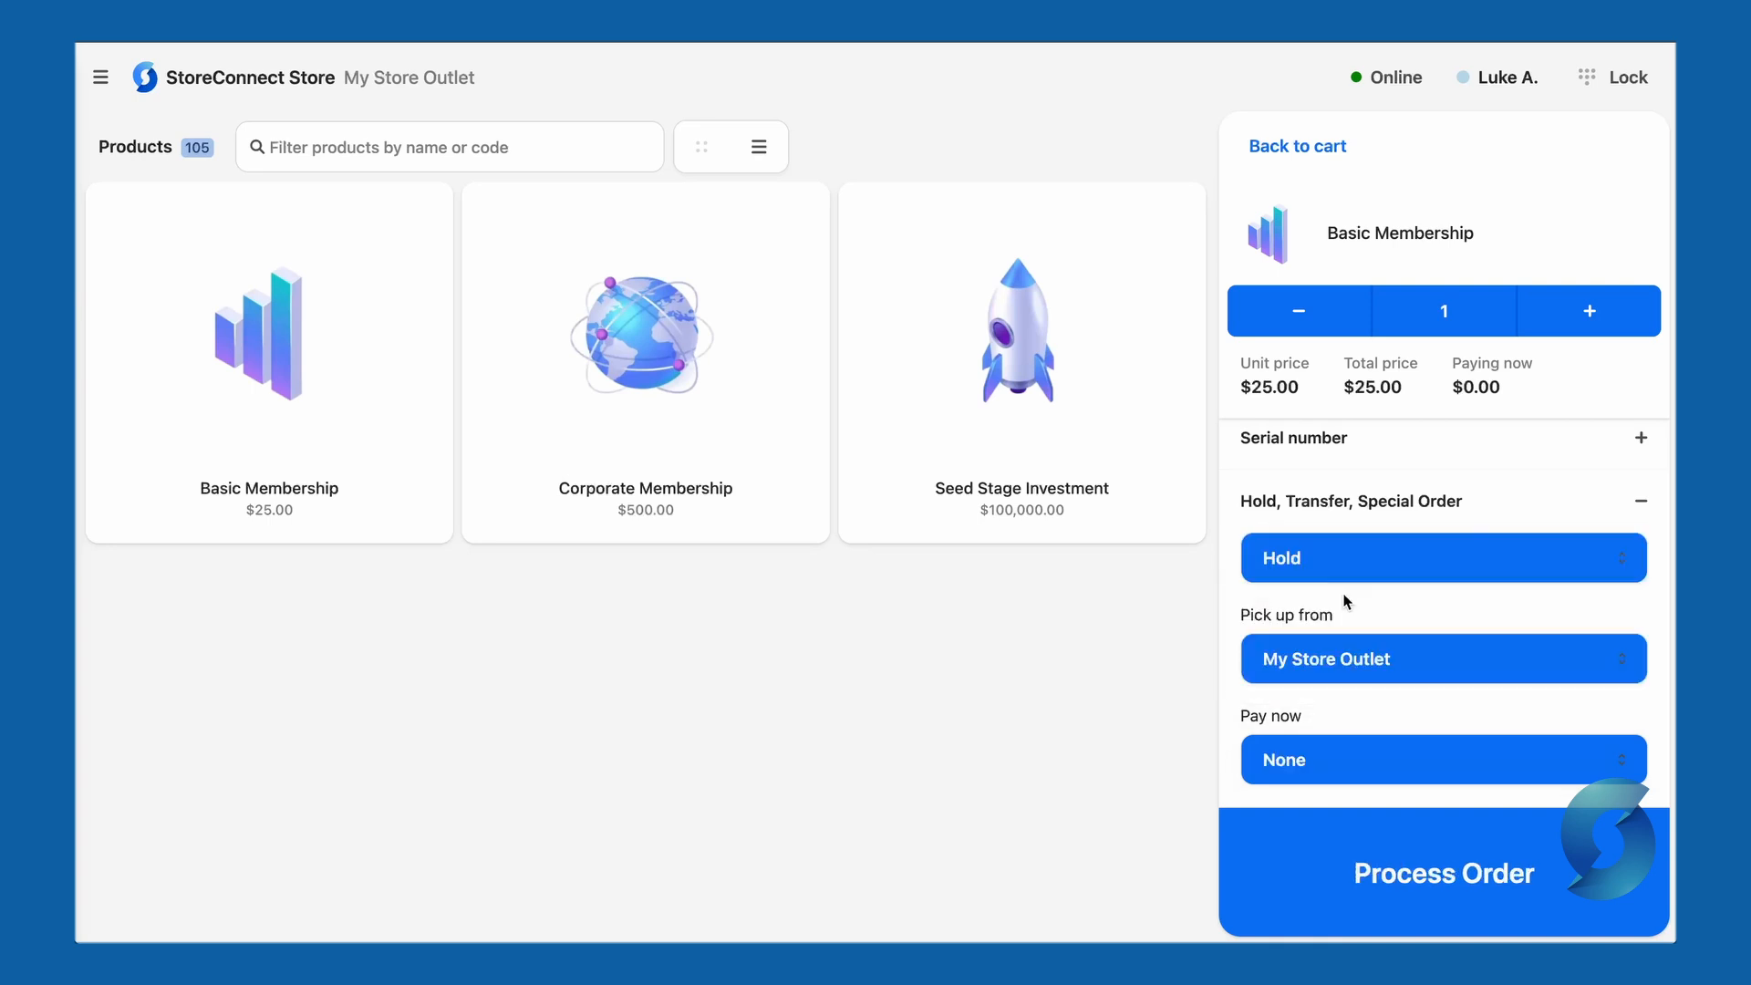
left_click(1425, 666)
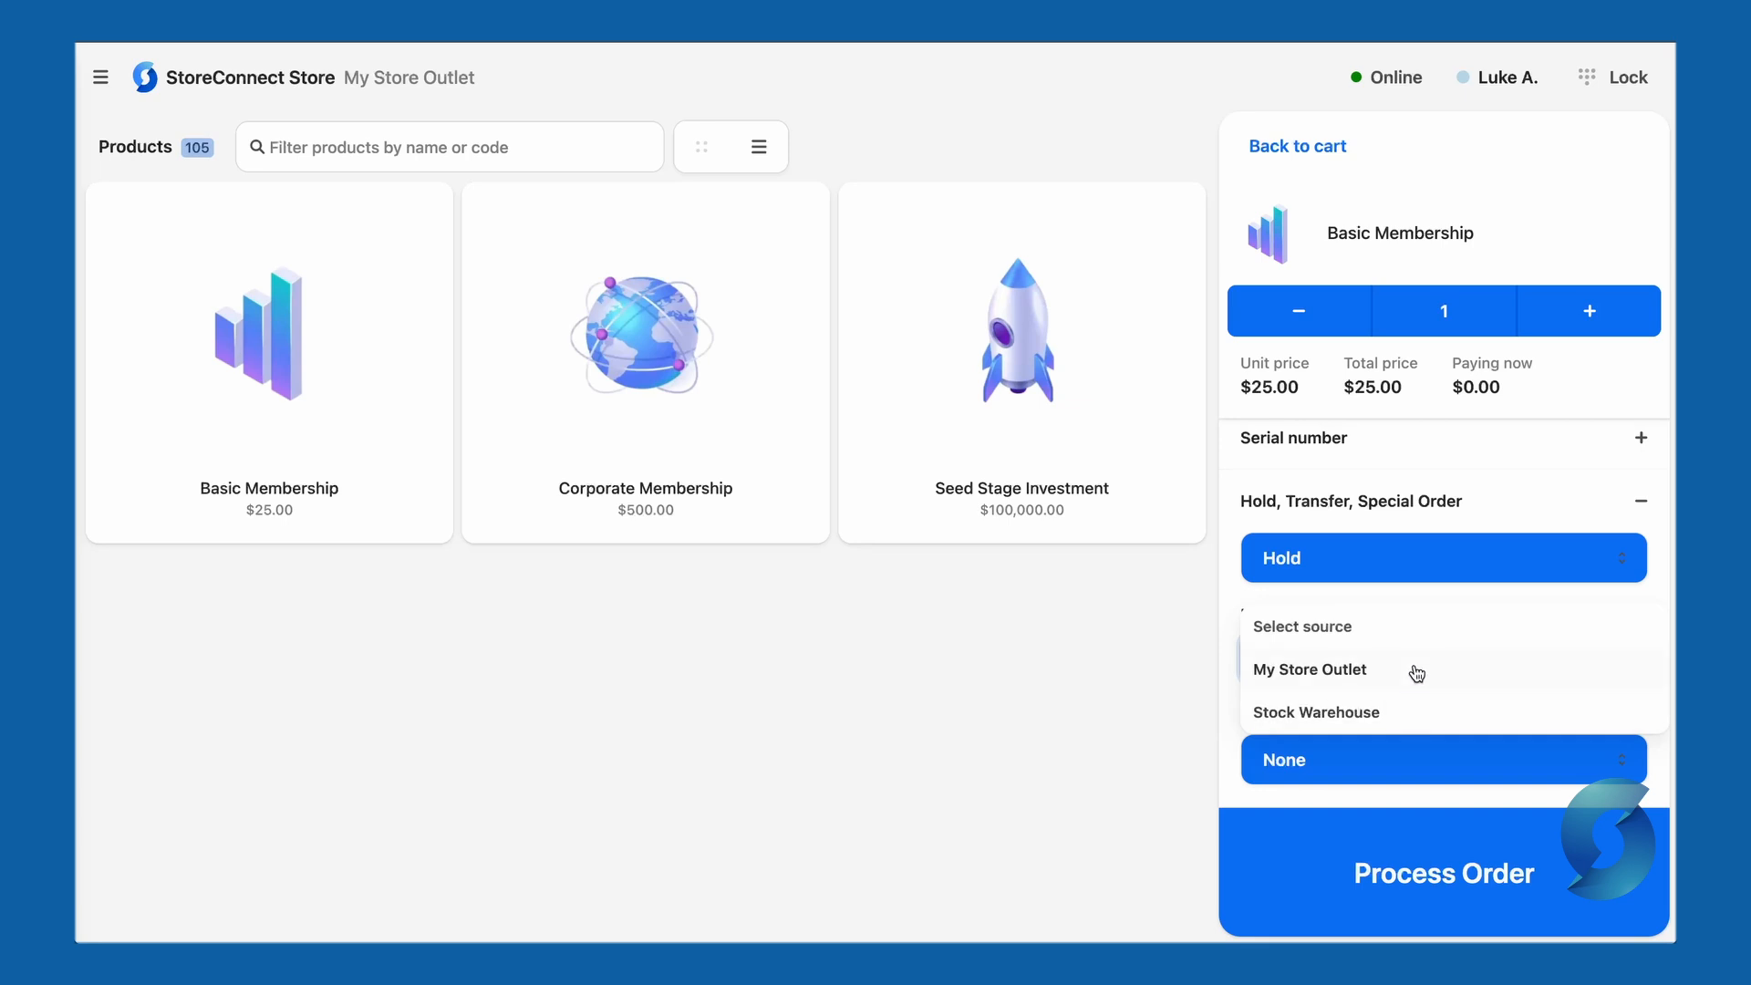
left_click(1416, 674)
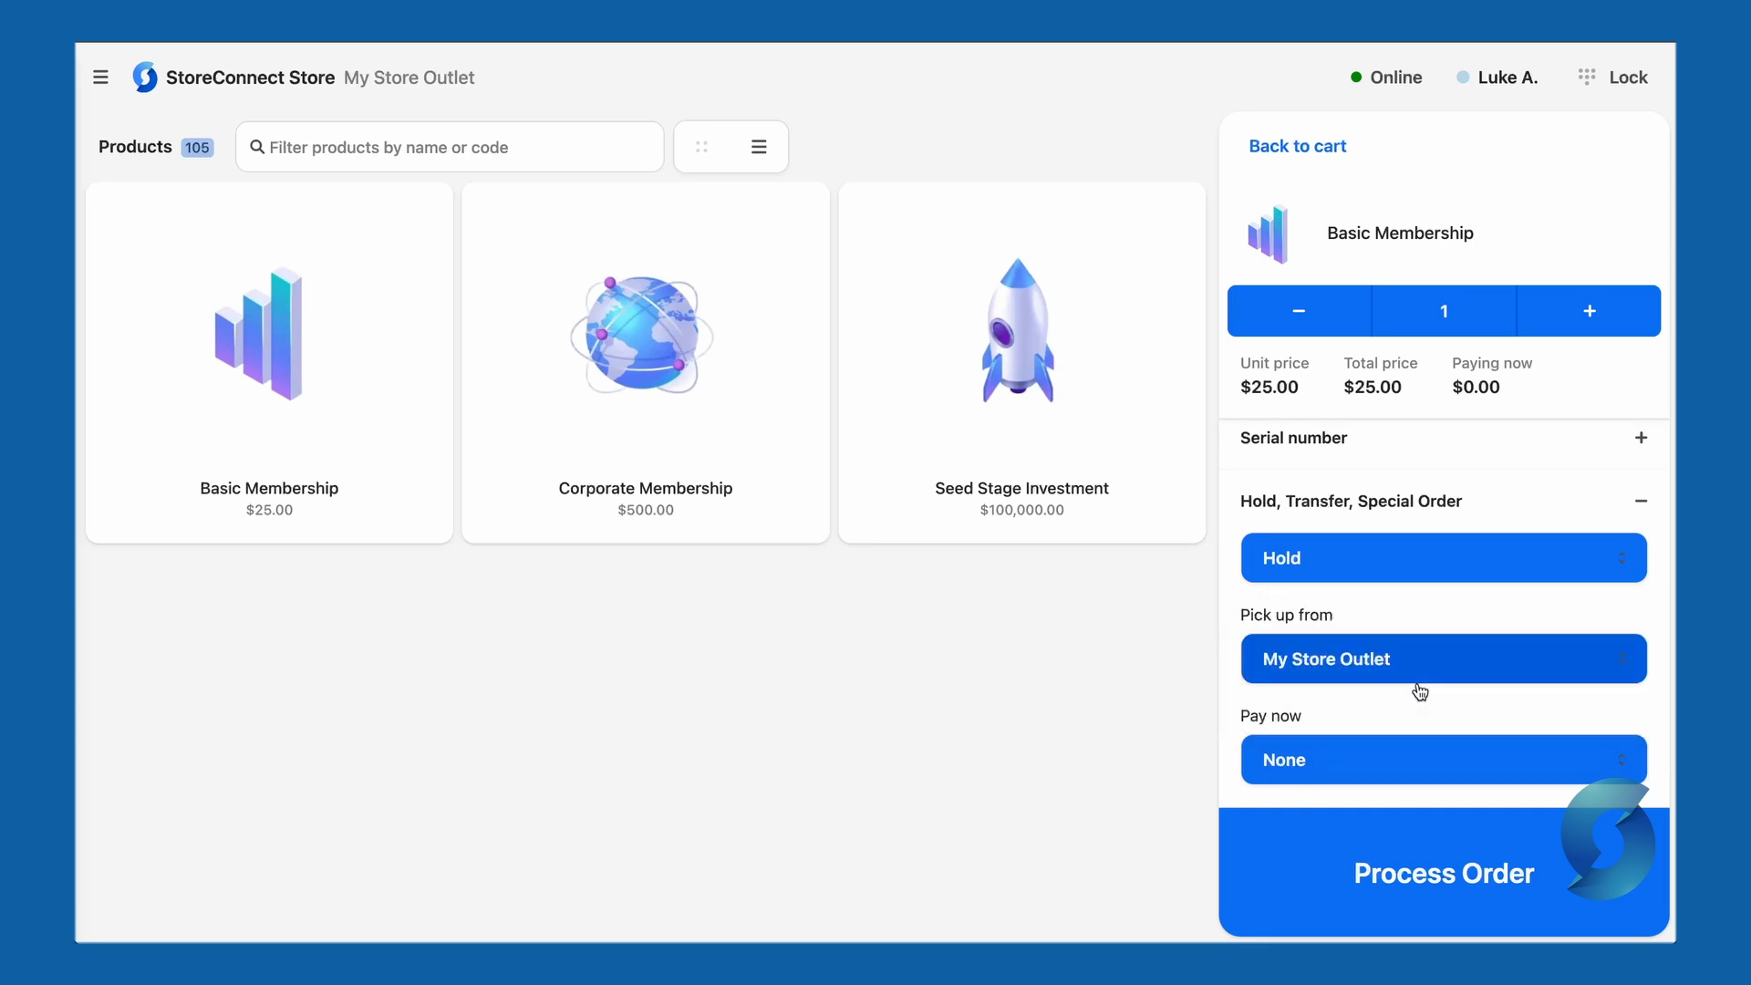
left_click(1407, 762)
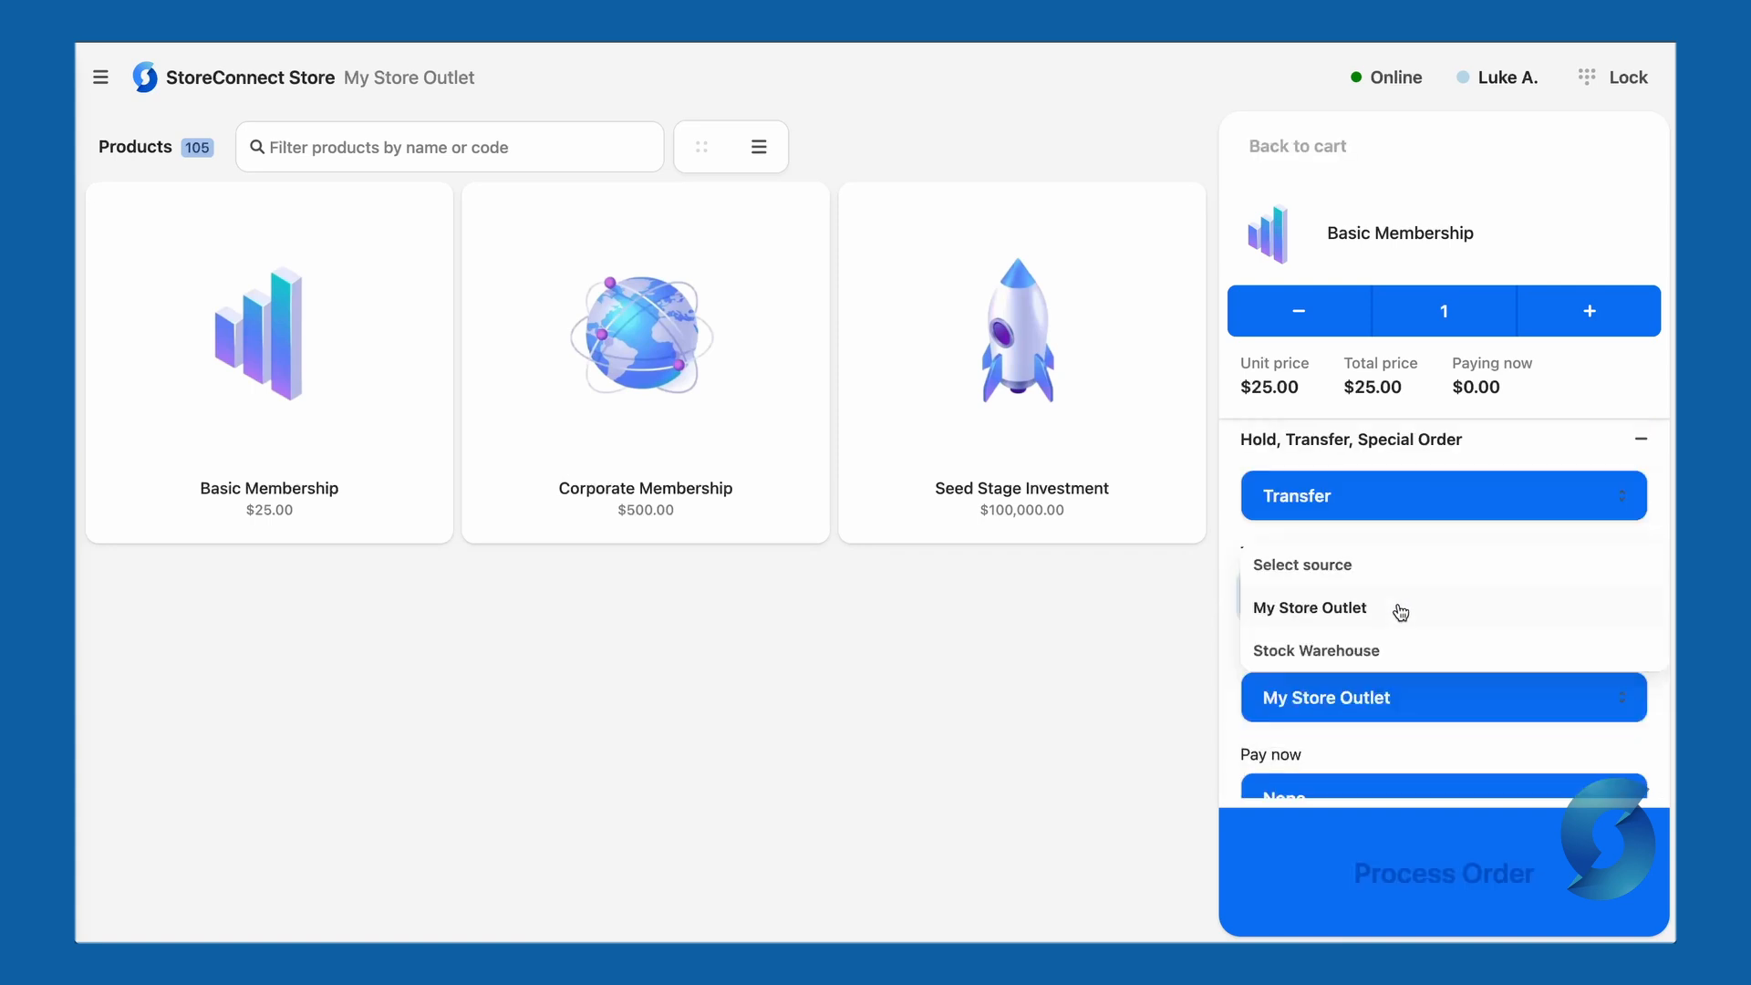
left_click(1400, 612)
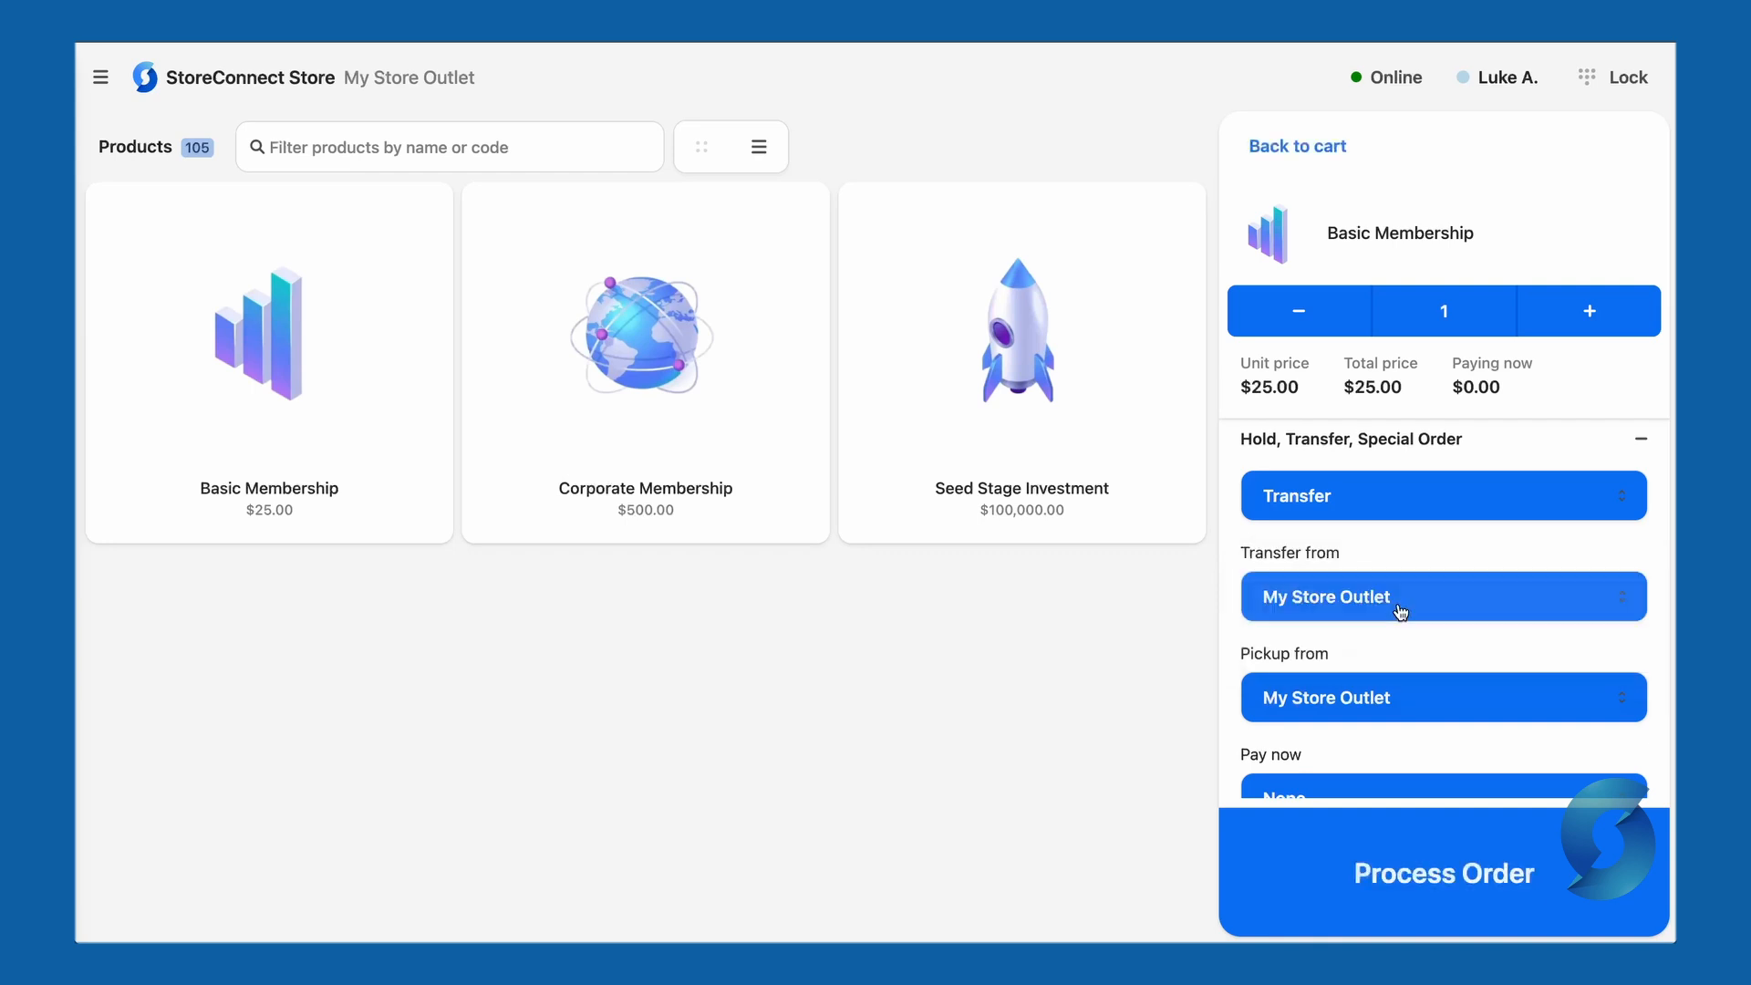
left_click(1408, 705)
left_click(1386, 760)
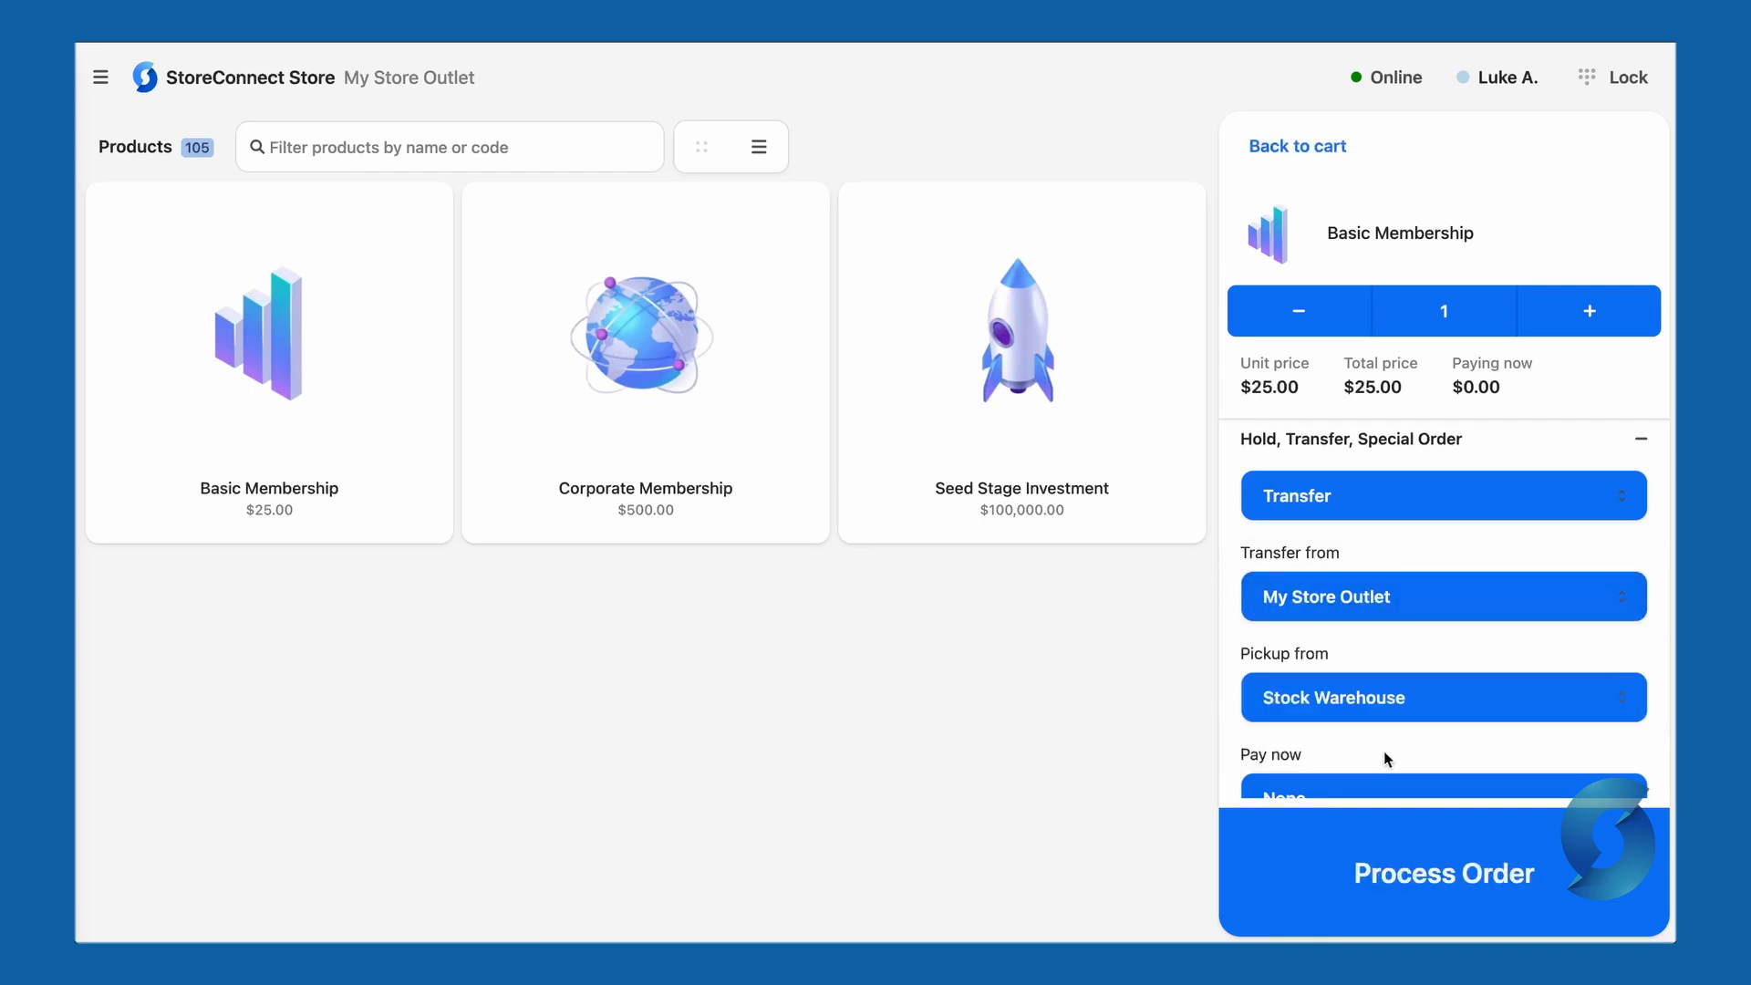
scroll(1382, 751, "down", 1)
left_click(1349, 766)
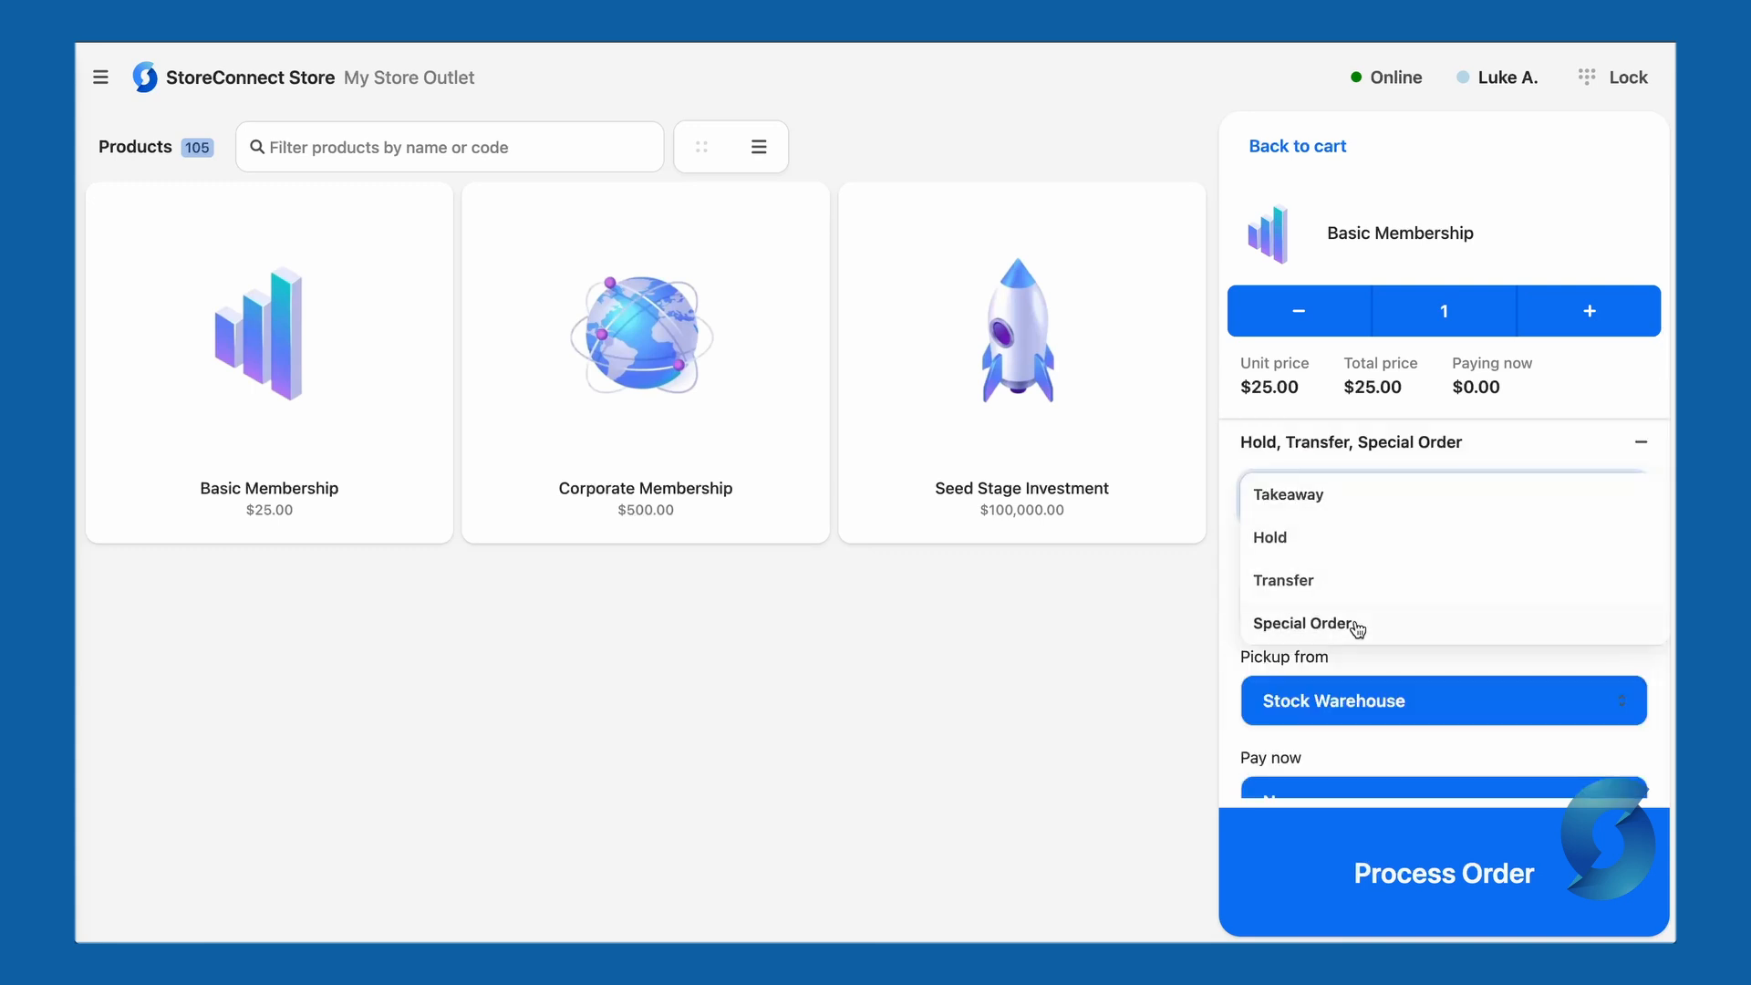
left_click(1392, 626)
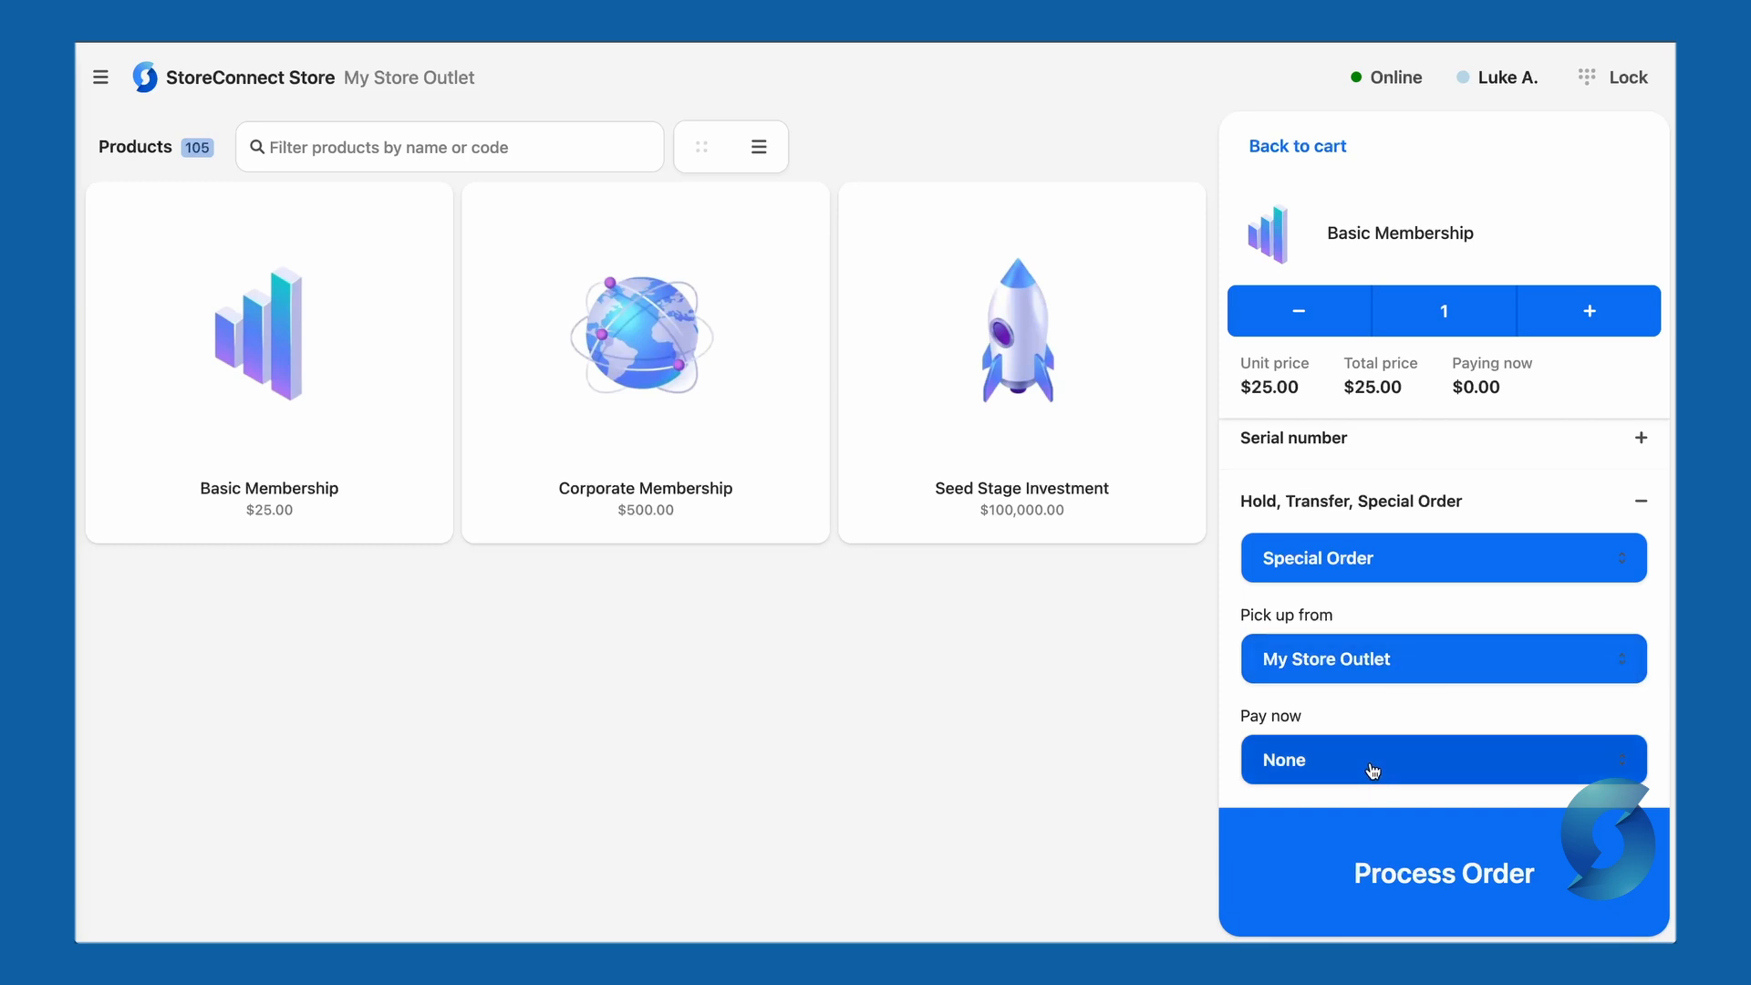
- Take a $15.00 manual card payment with reference number 563434
left_click(1286, 150)
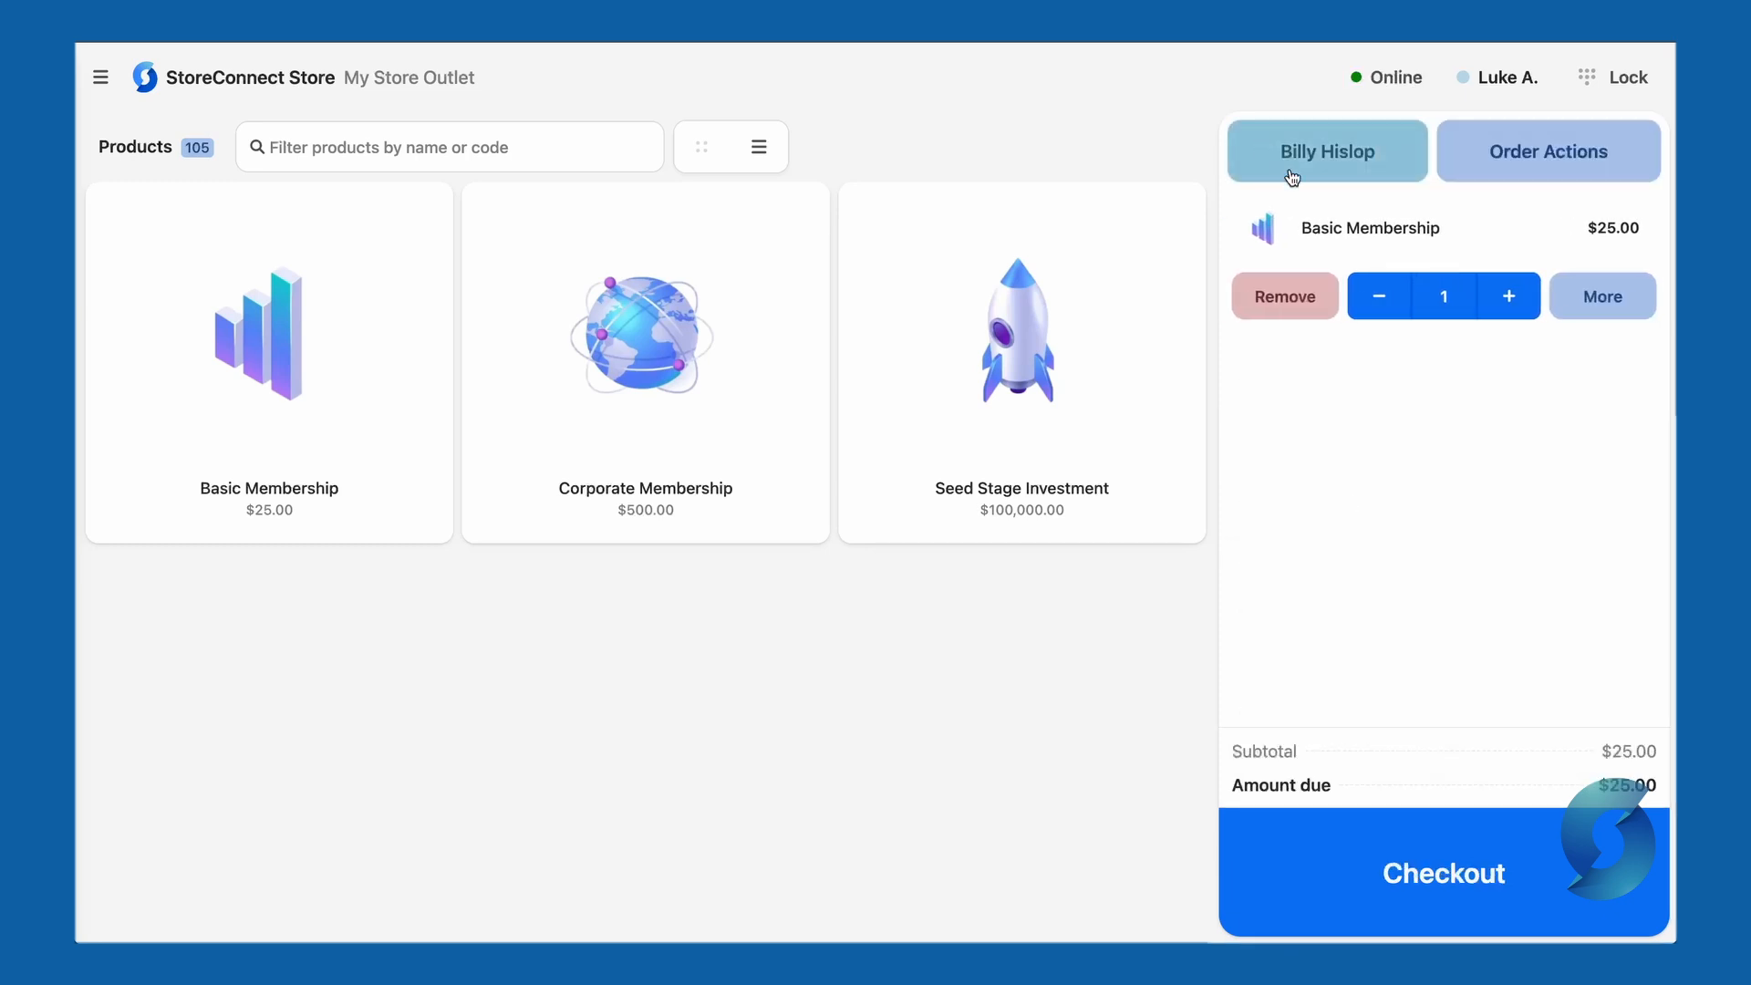
left_click(1561, 869)
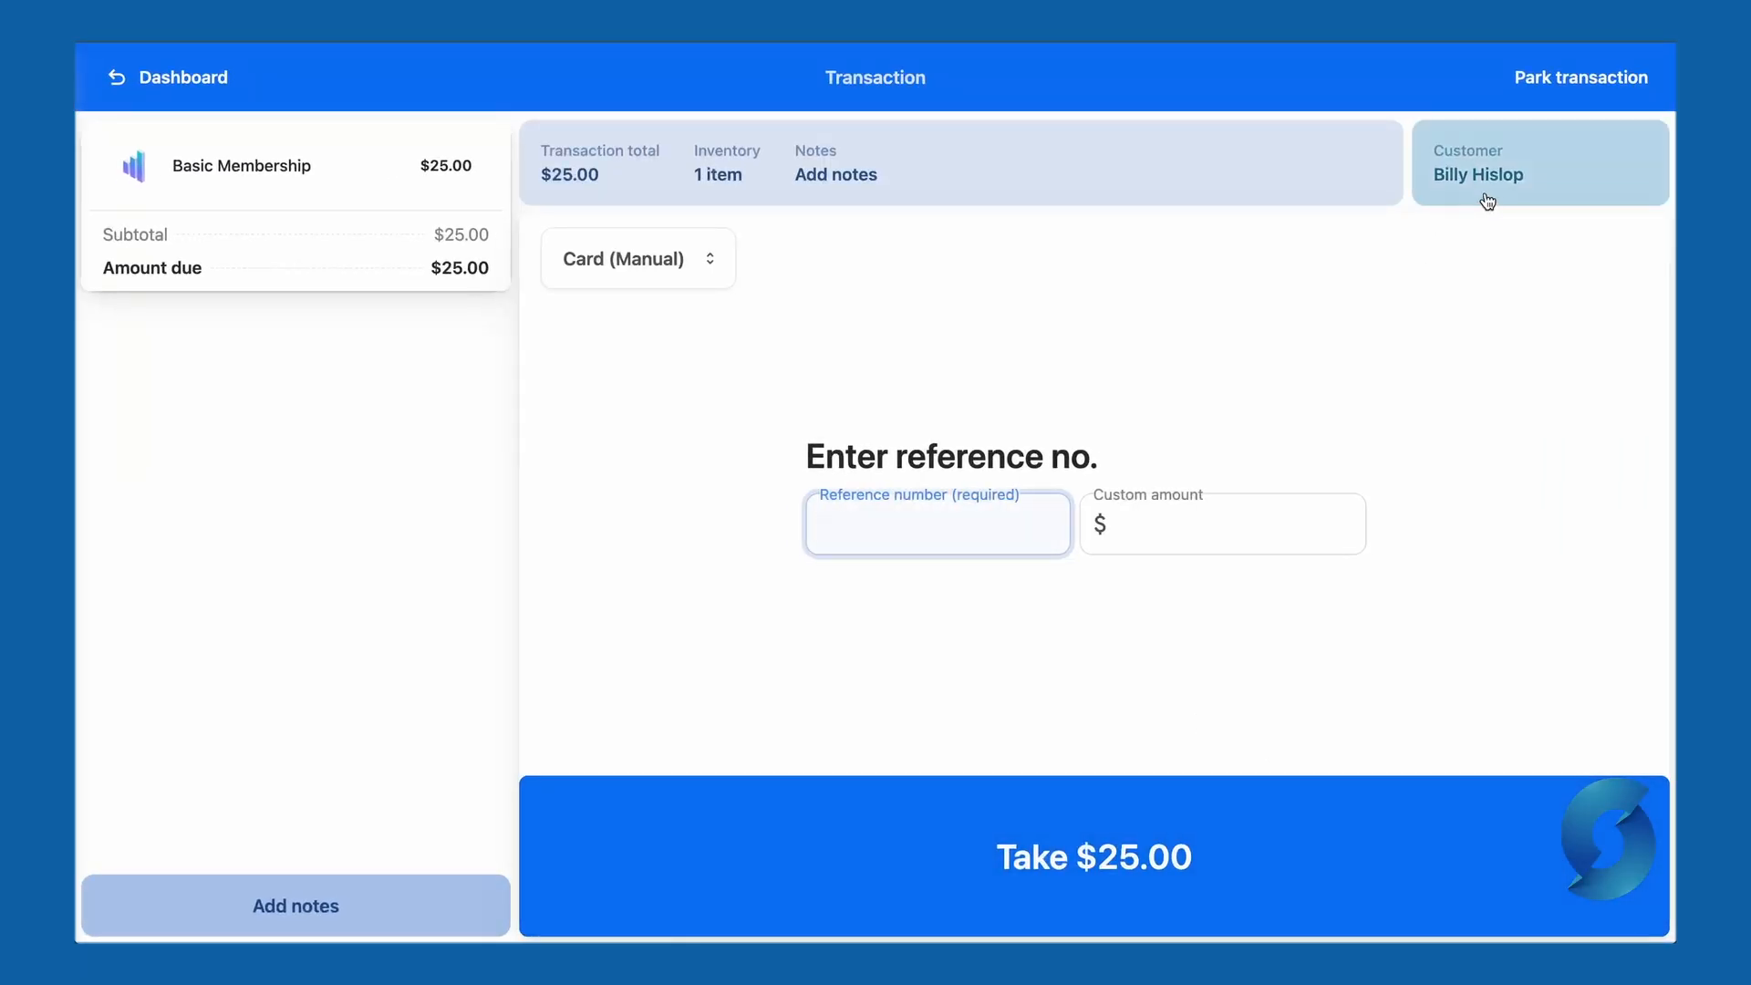
left_click(709, 266)
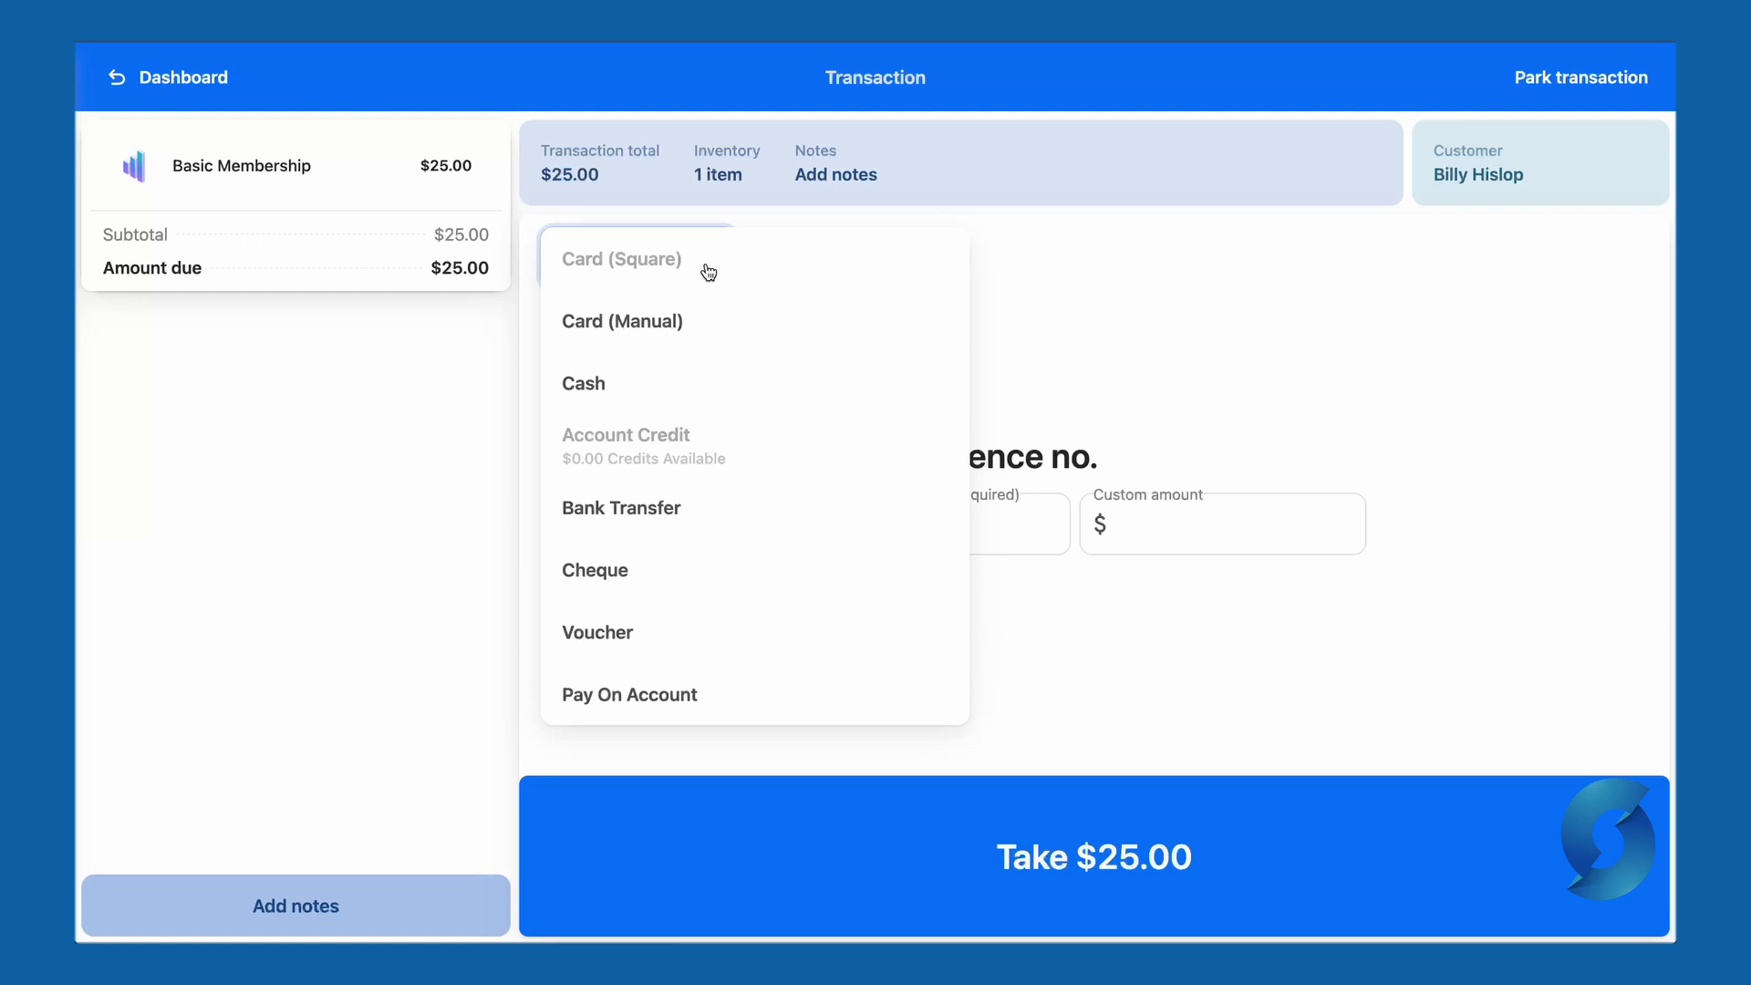
left_click(719, 330)
left_click(1021, 538)
type("563434")
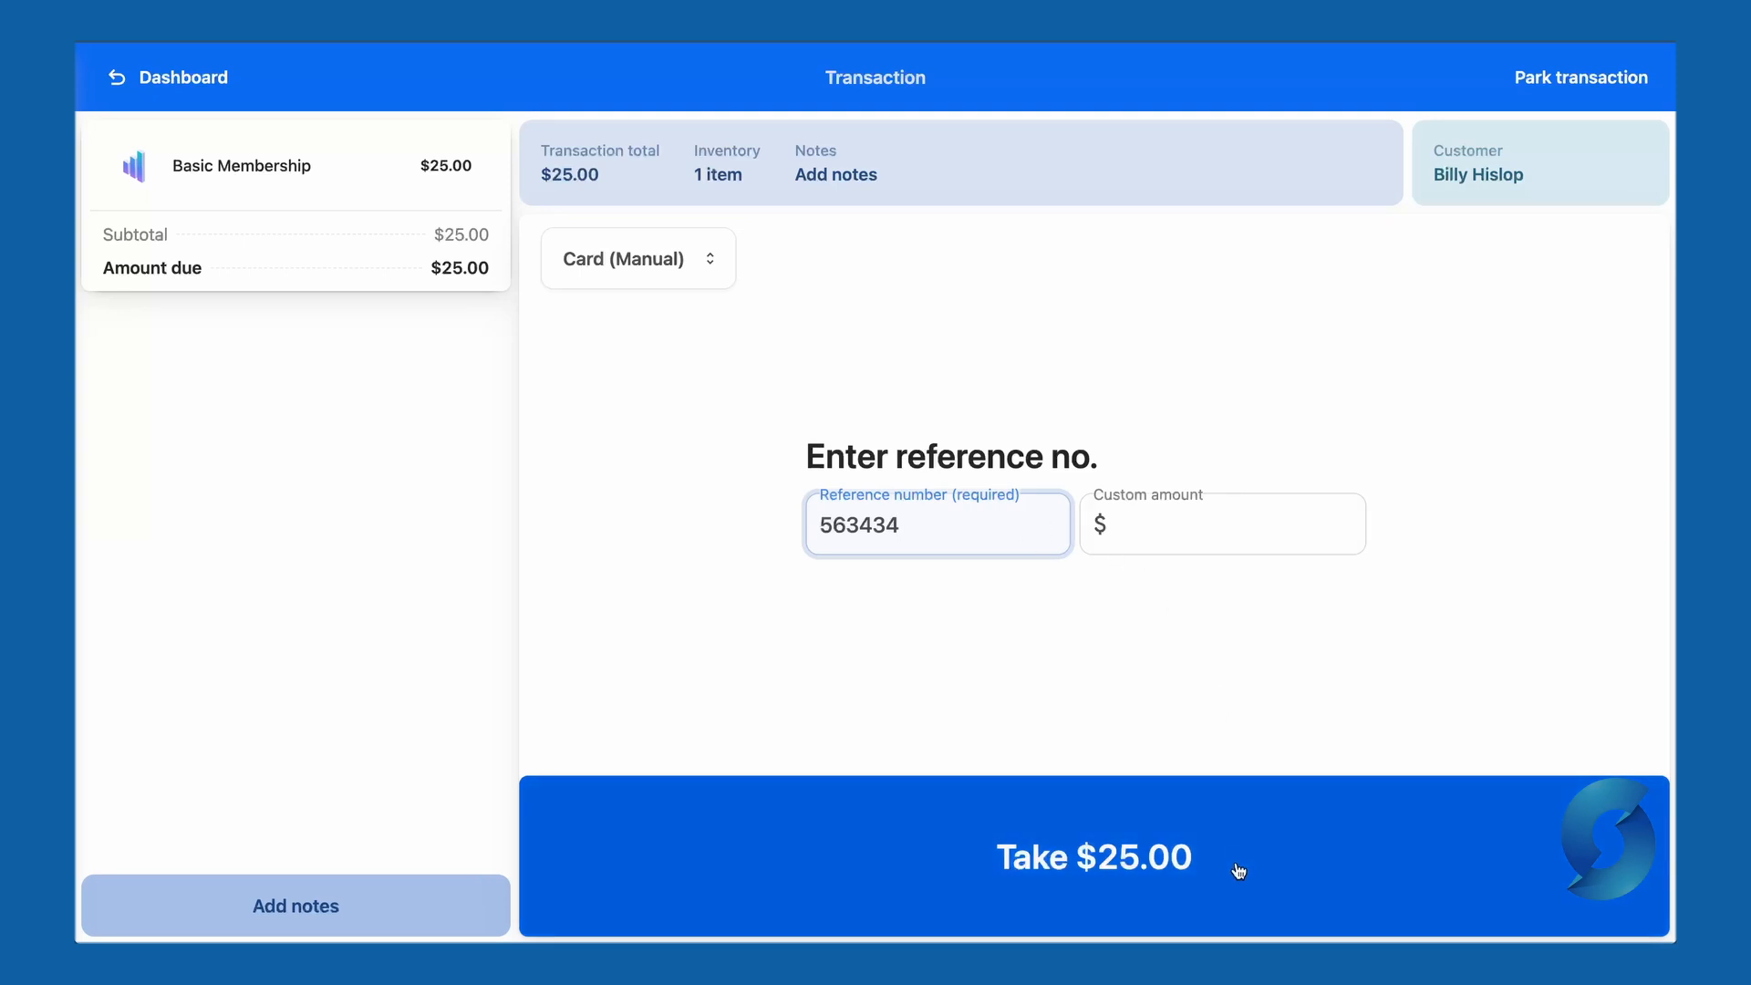
left_click(1211, 531)
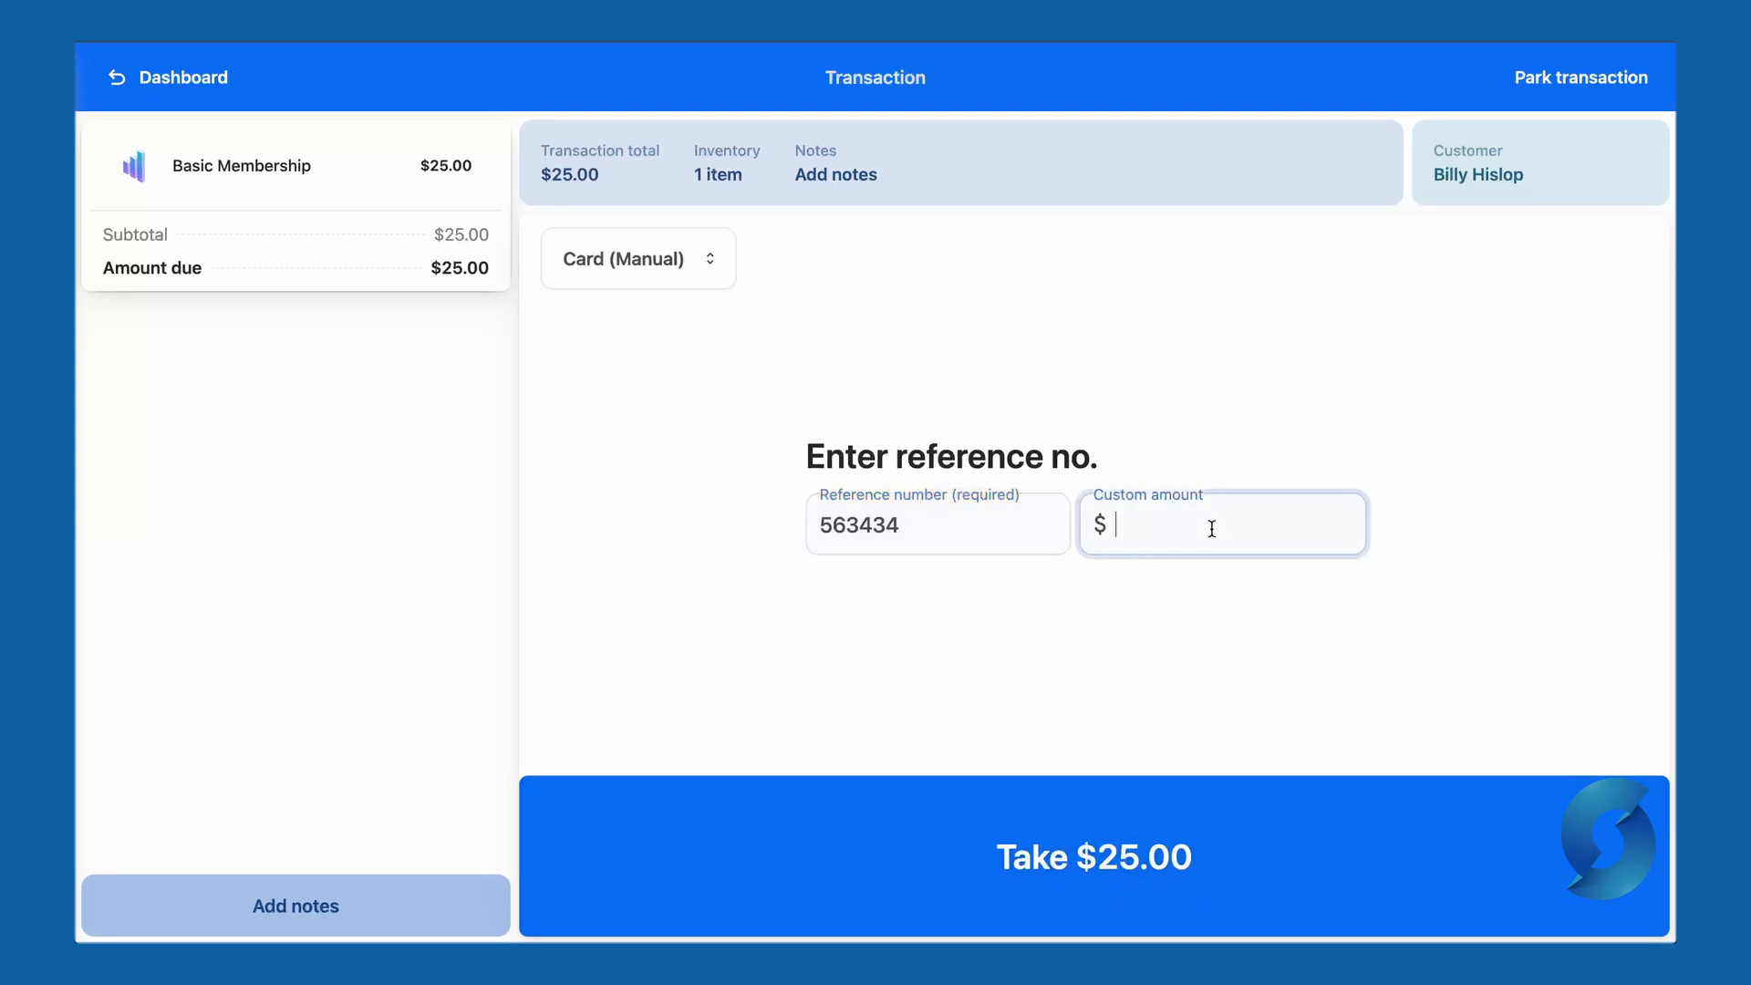
type("15")
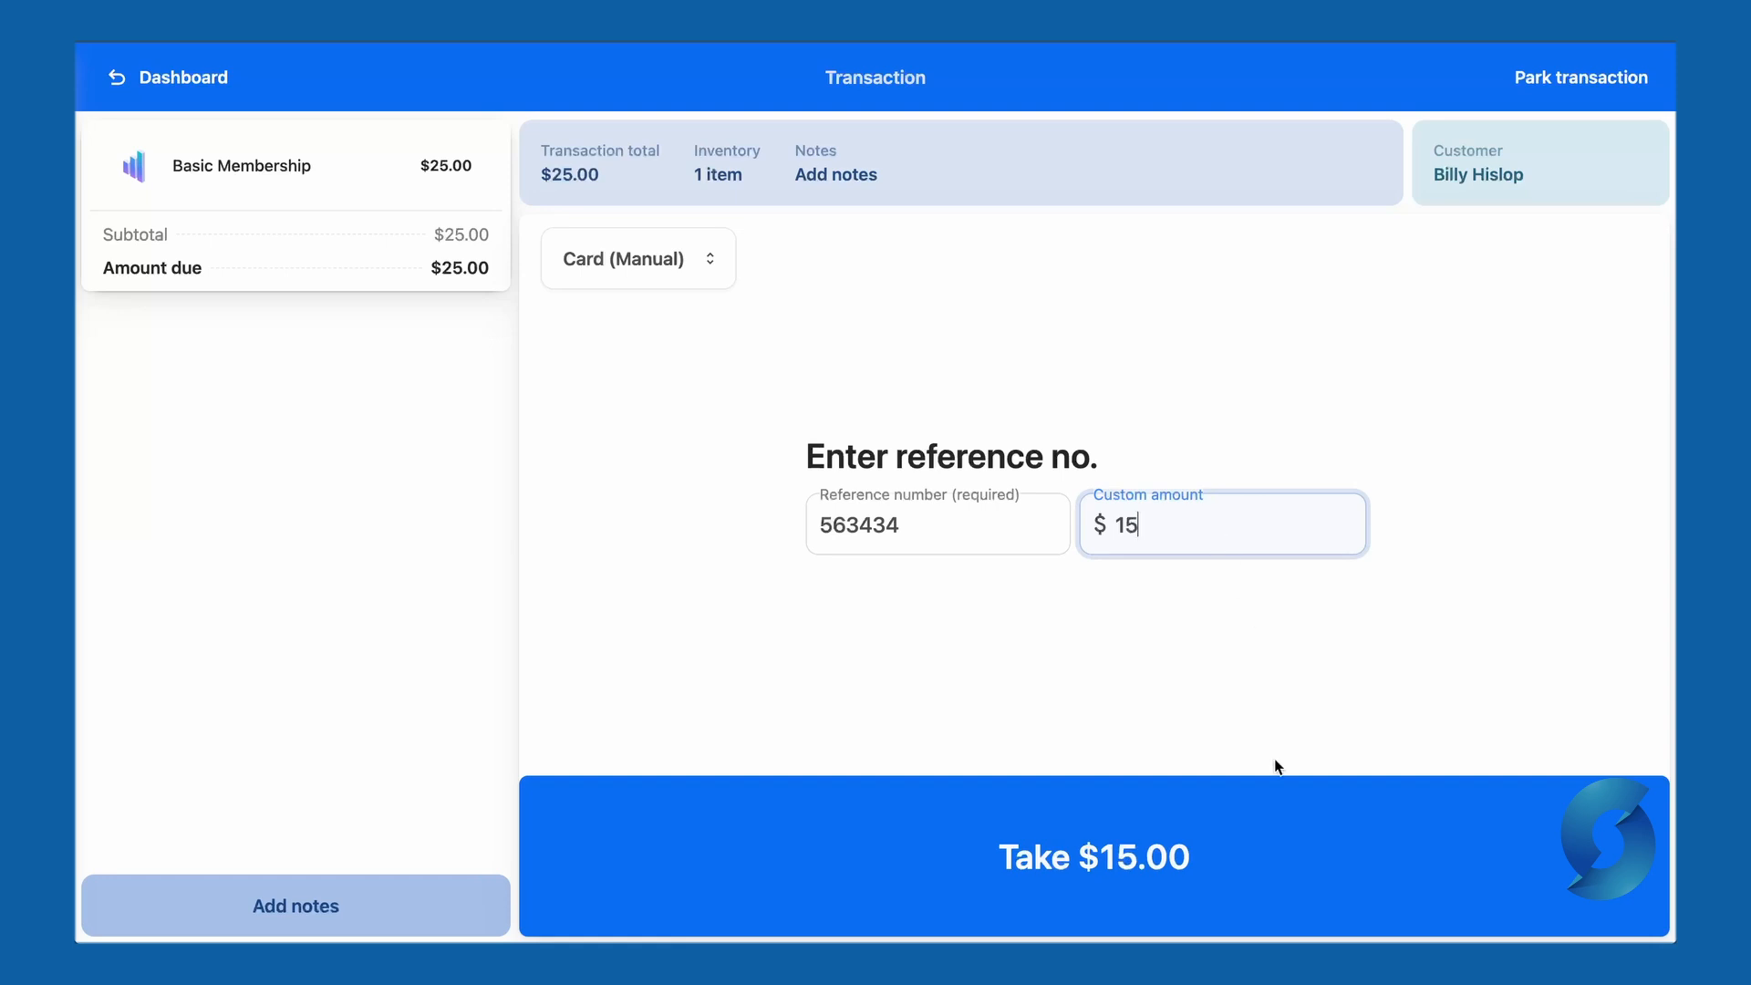
left_click(1267, 877)
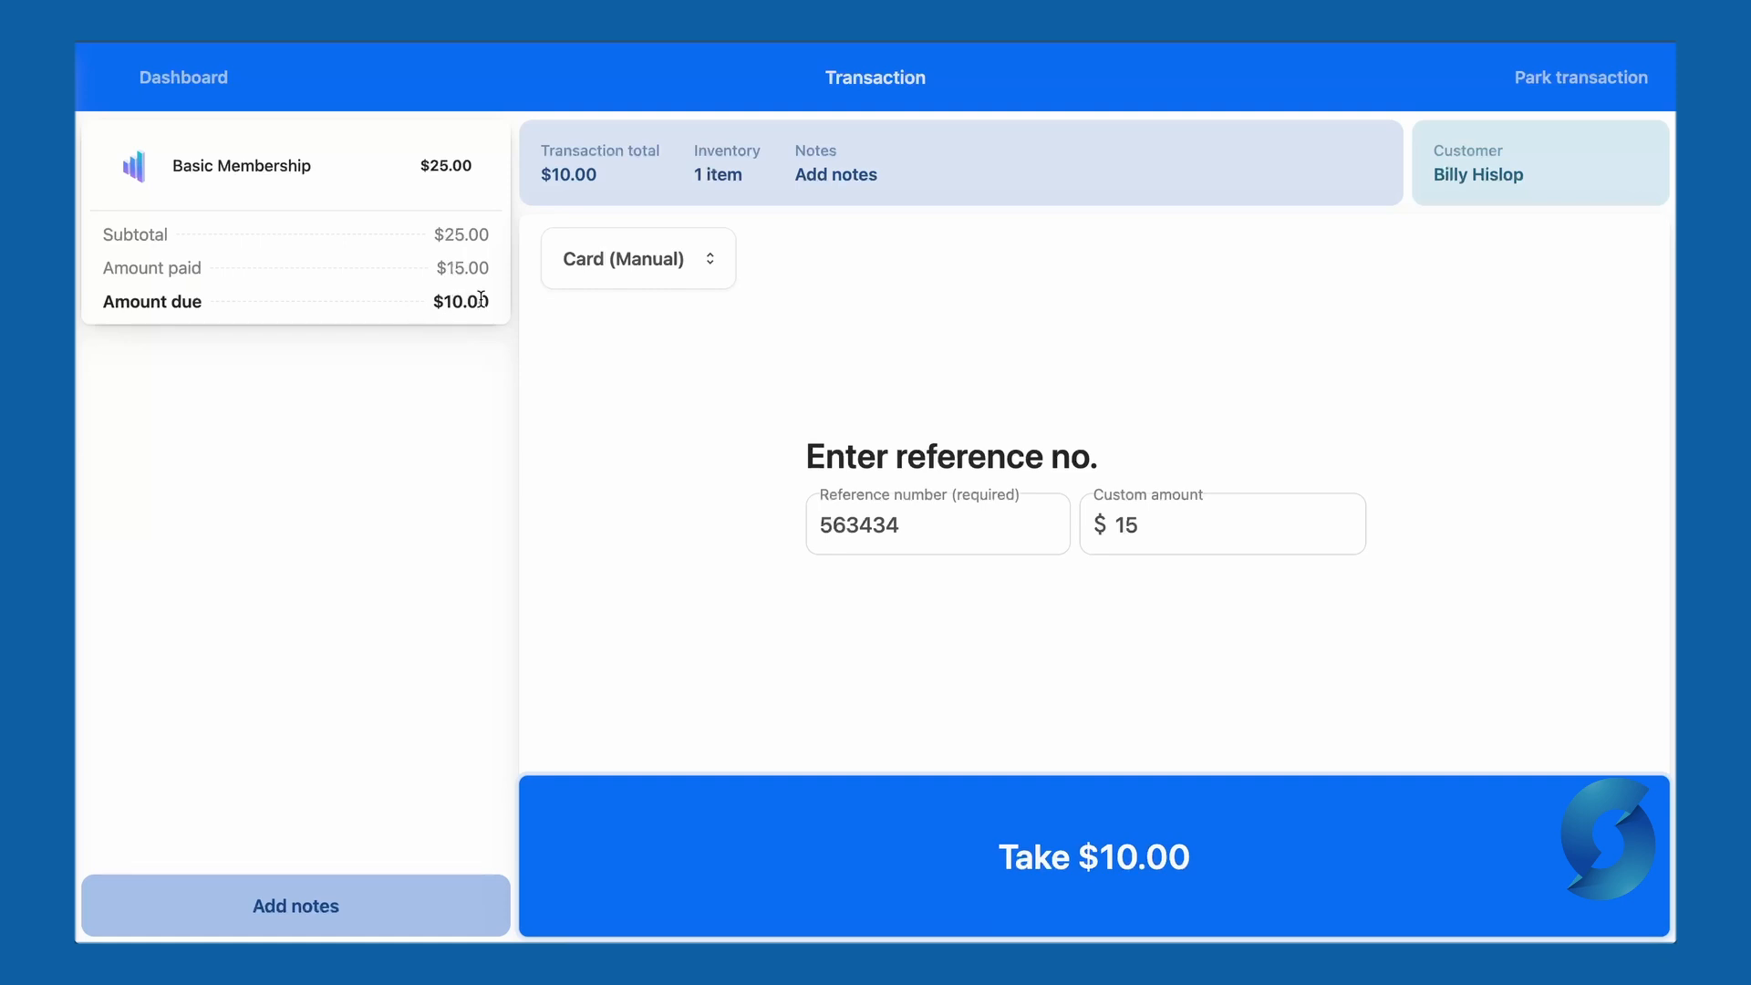
- Take a $5.00 cash payment toward the order
left_click(665, 262)
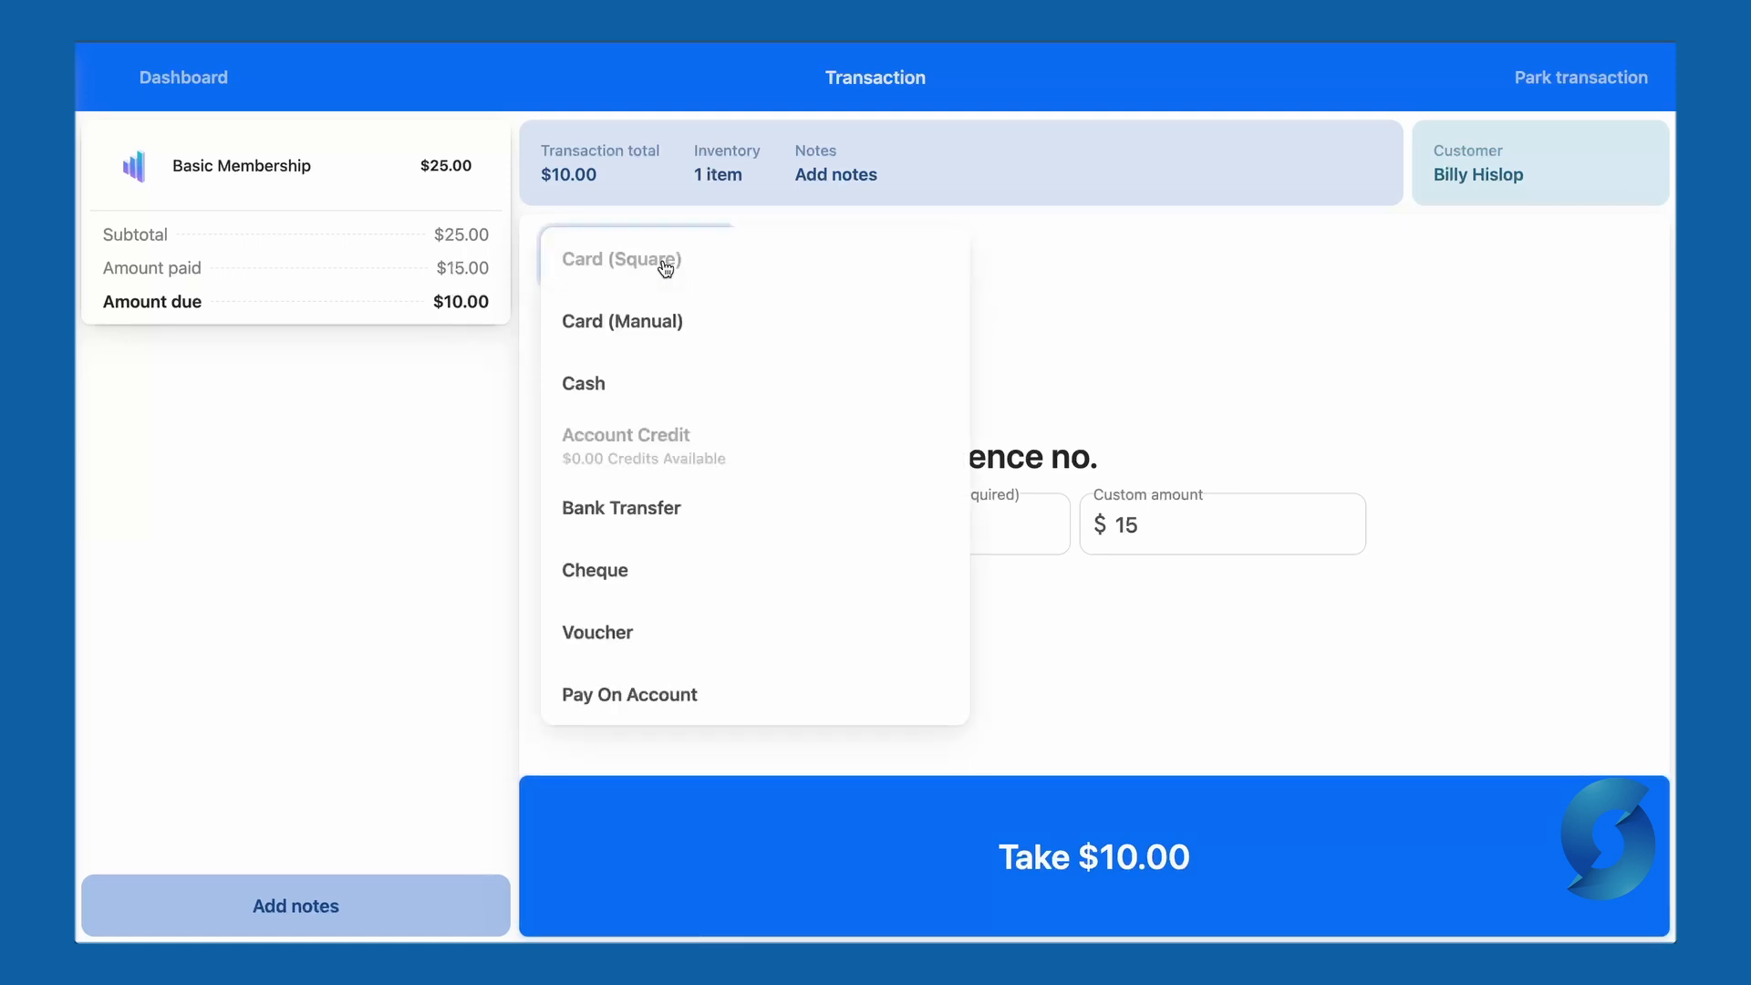
left_click(692, 390)
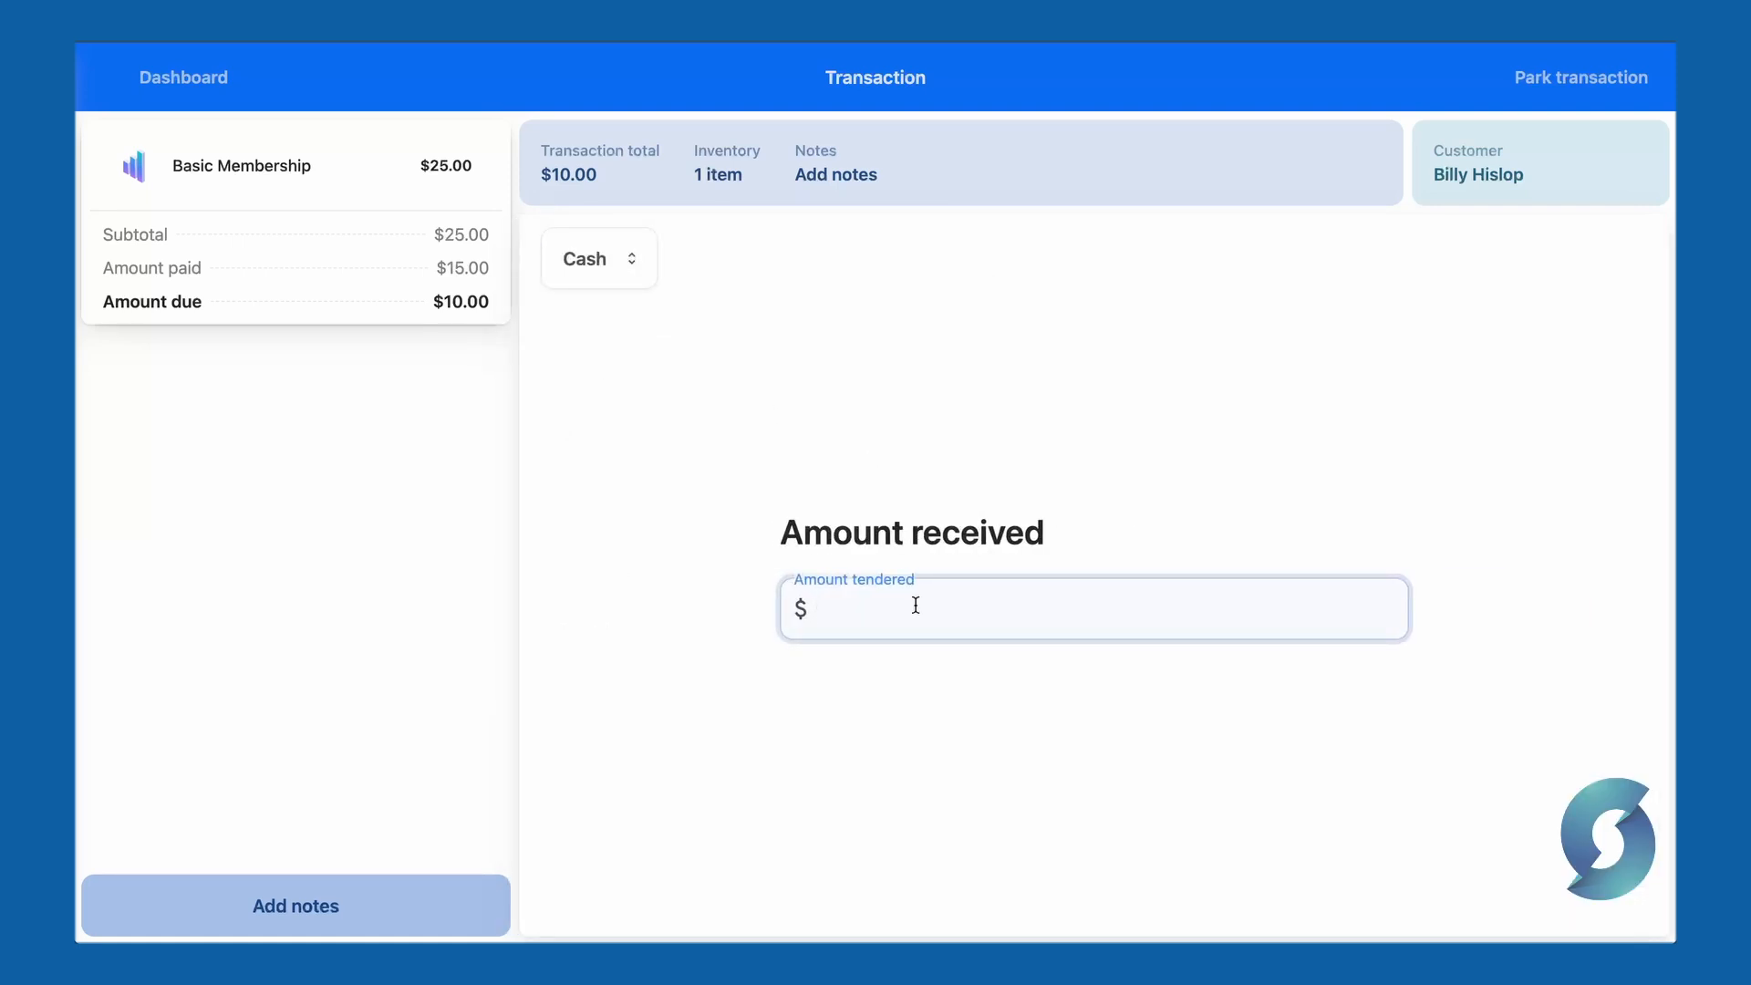
type("5")
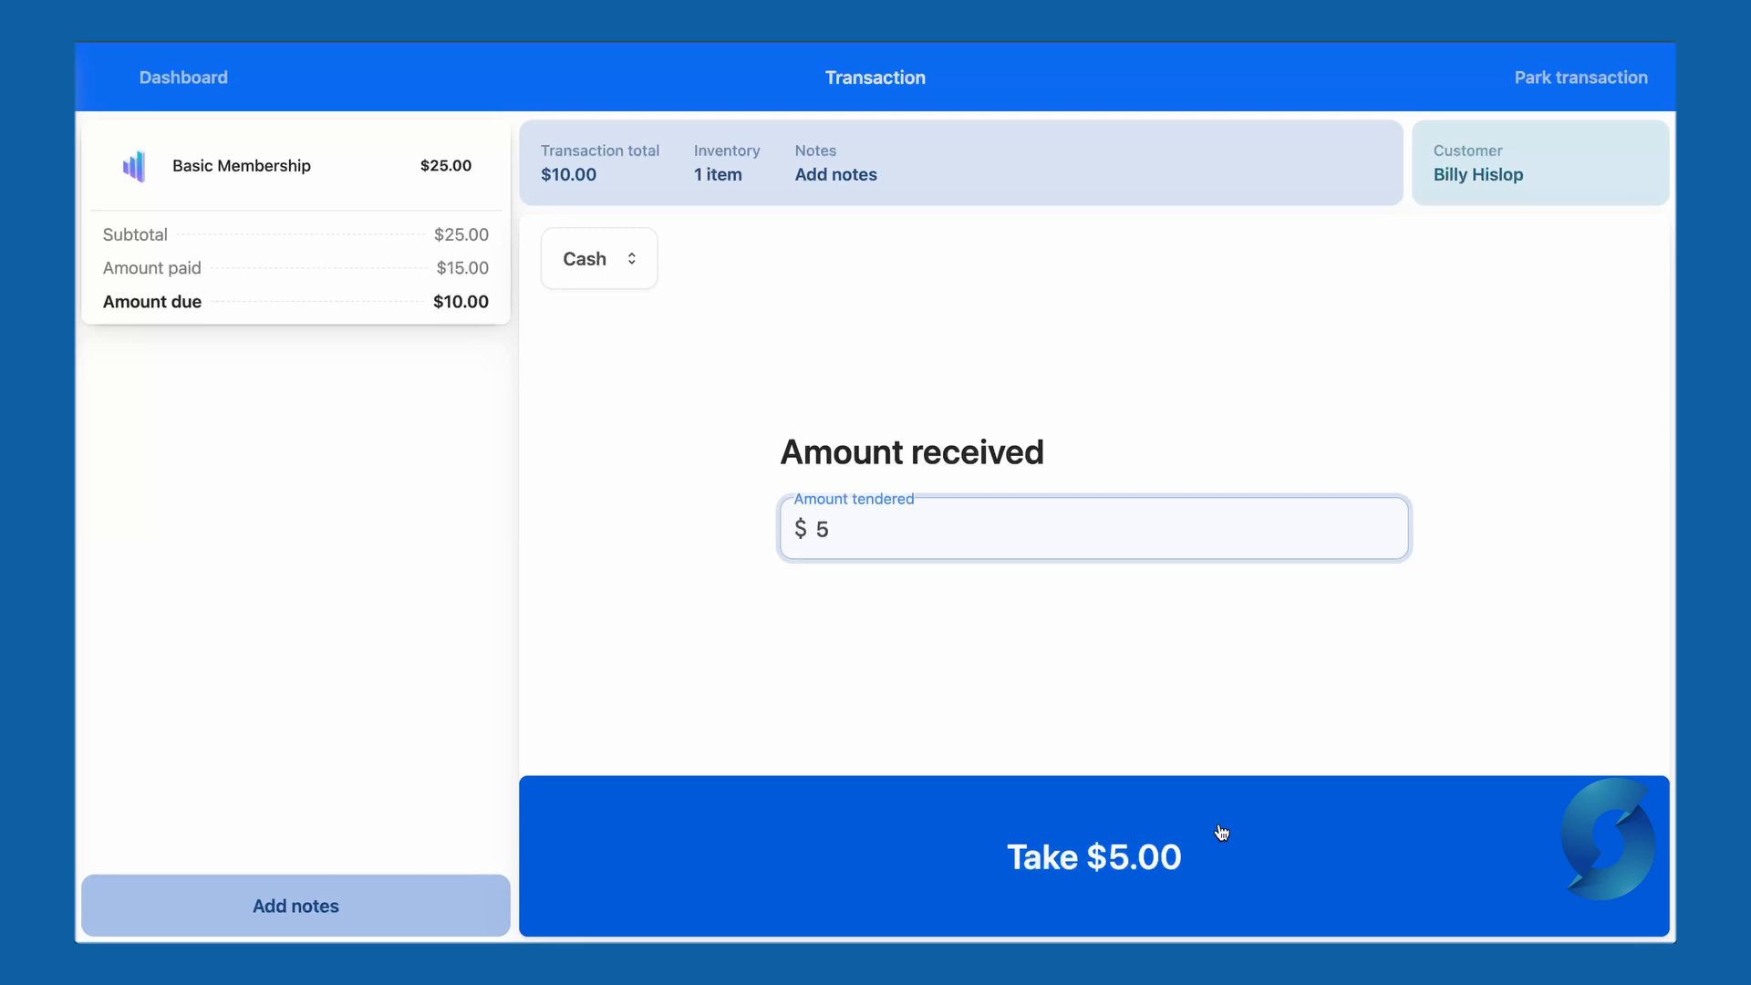
left_click(1220, 829)
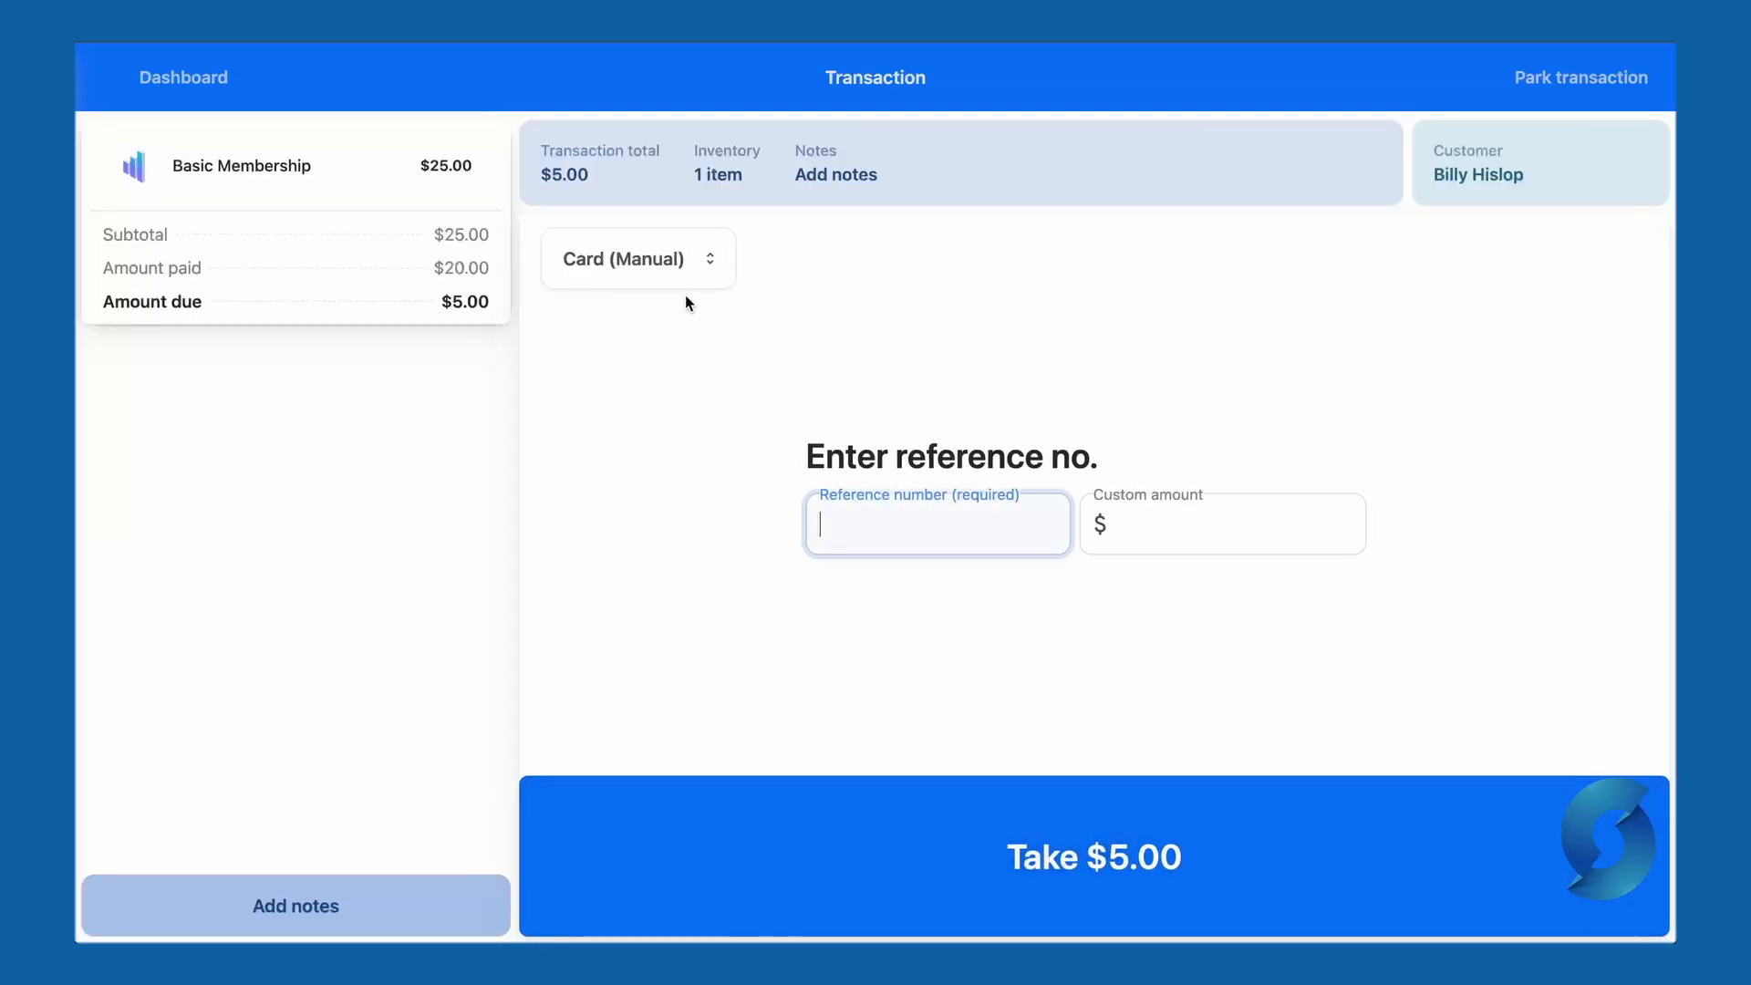
- Try Bank Transfer, Cheque, Voucher and Pay On Account as the payment method for the remaining $5.00
left_click(670, 276)
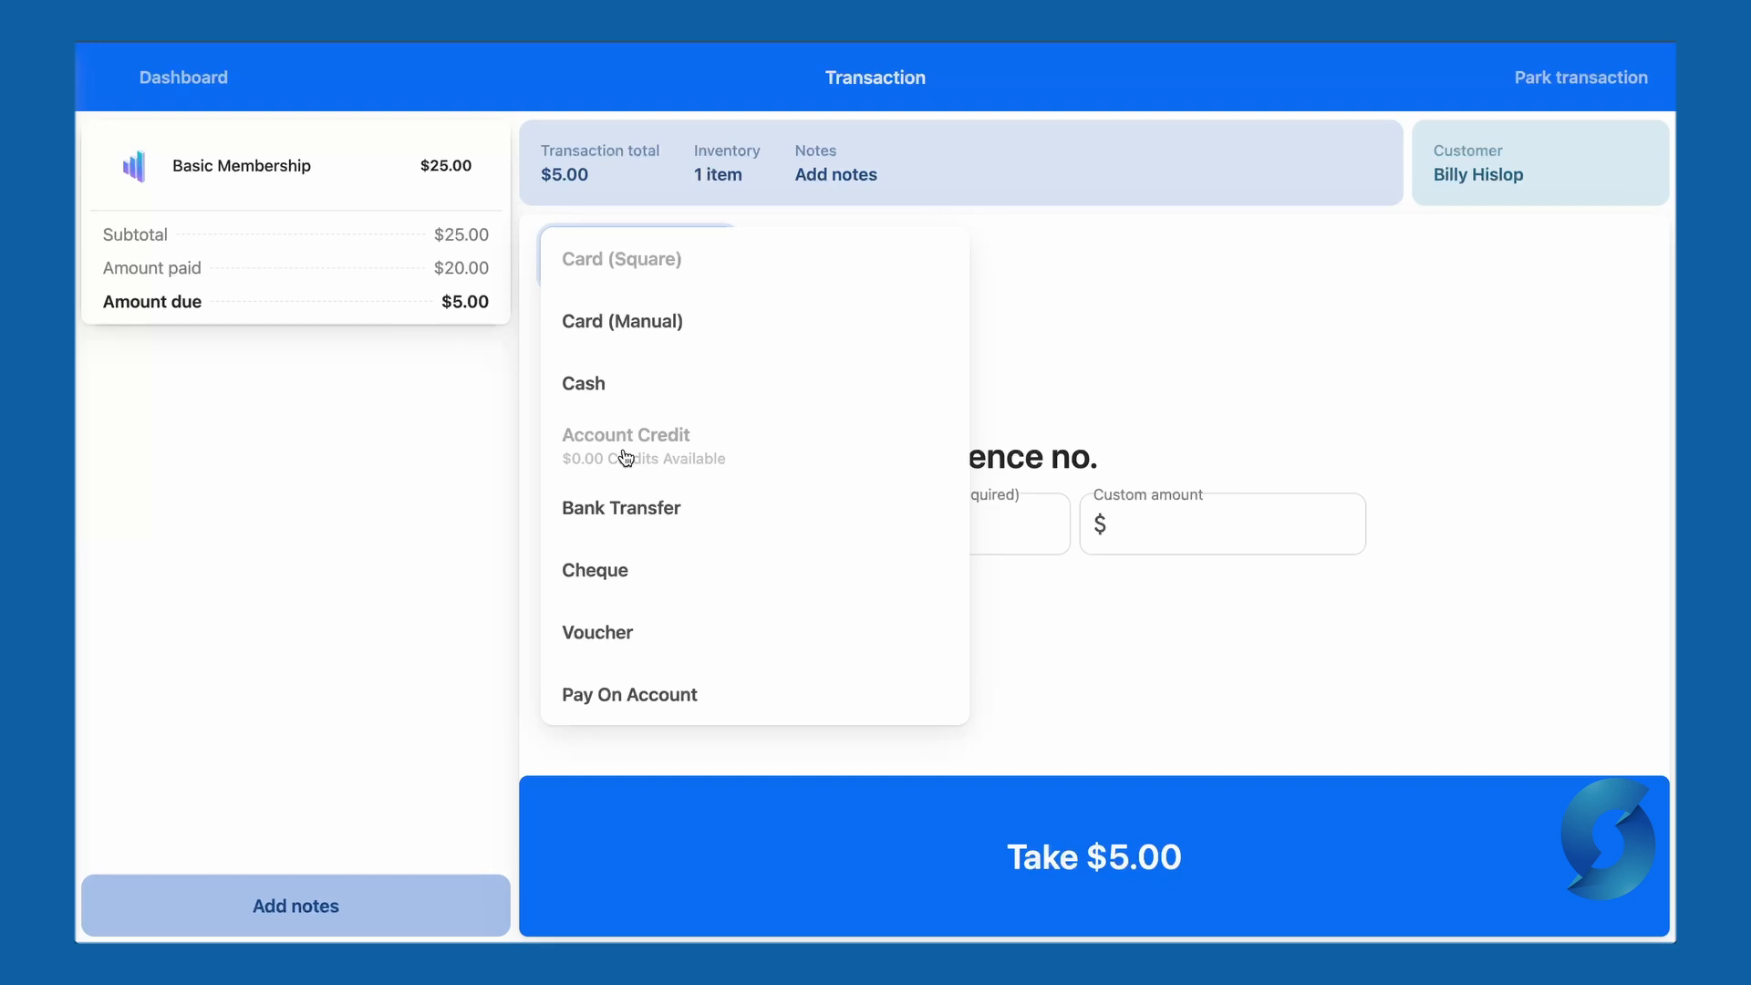
left_click(727, 508)
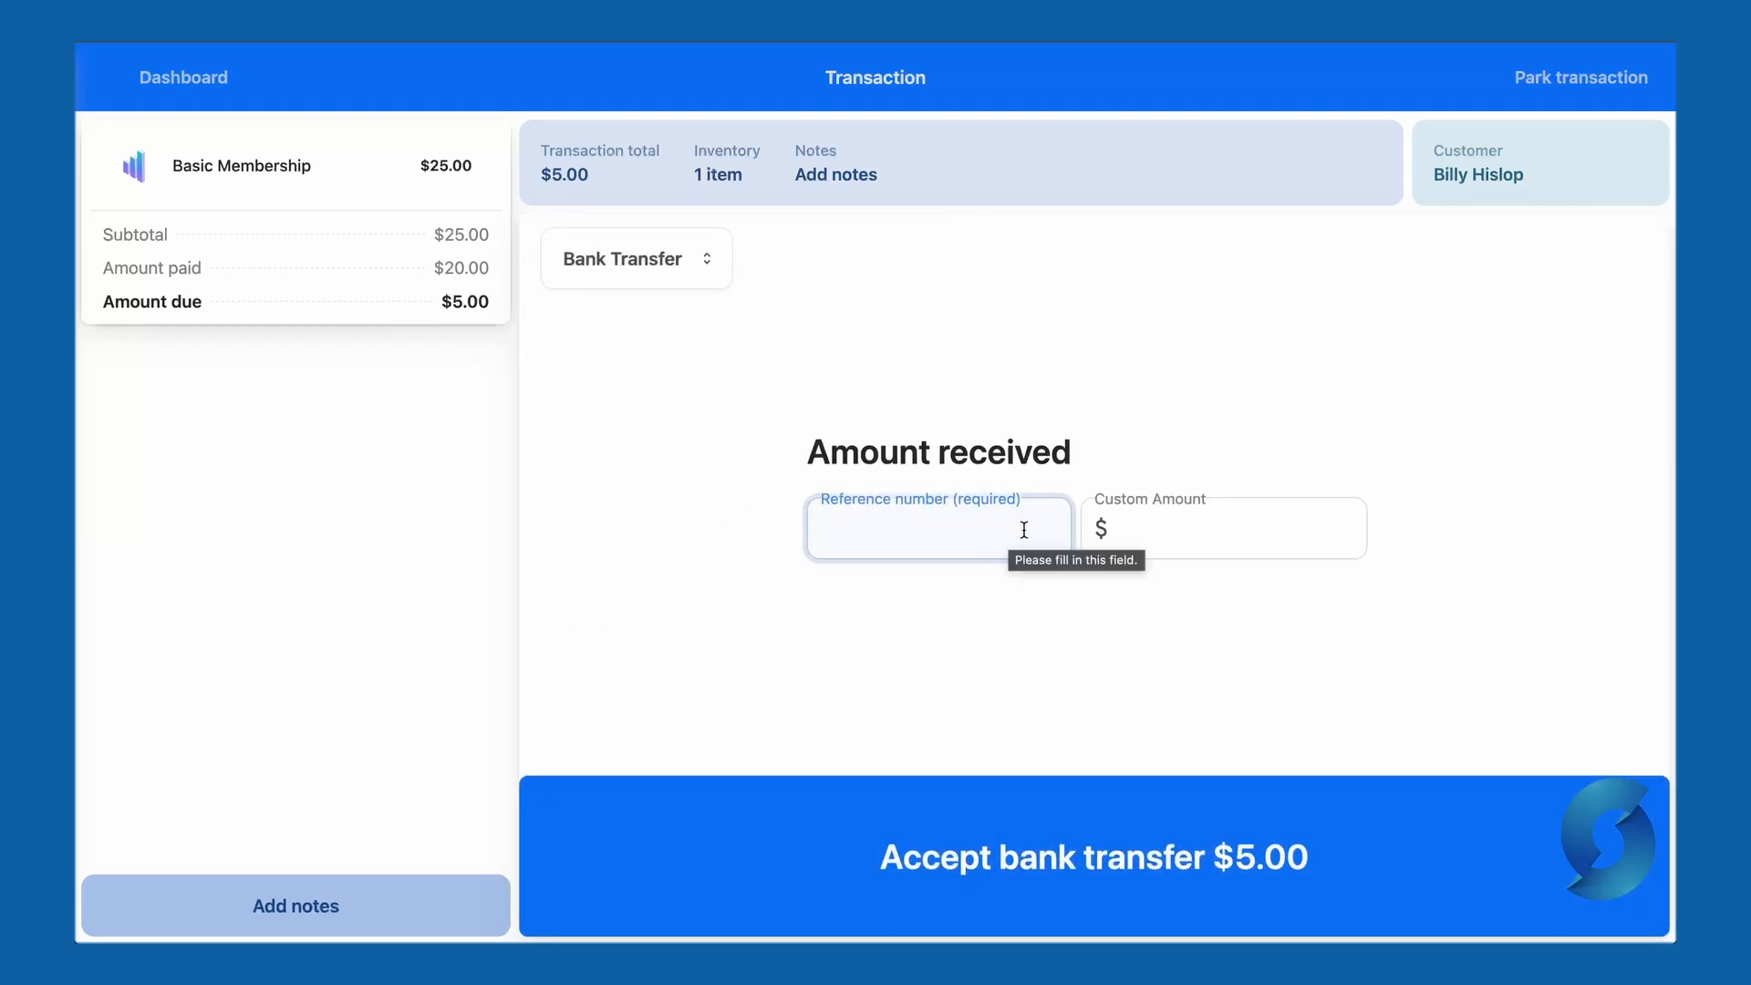
left_click(627, 256)
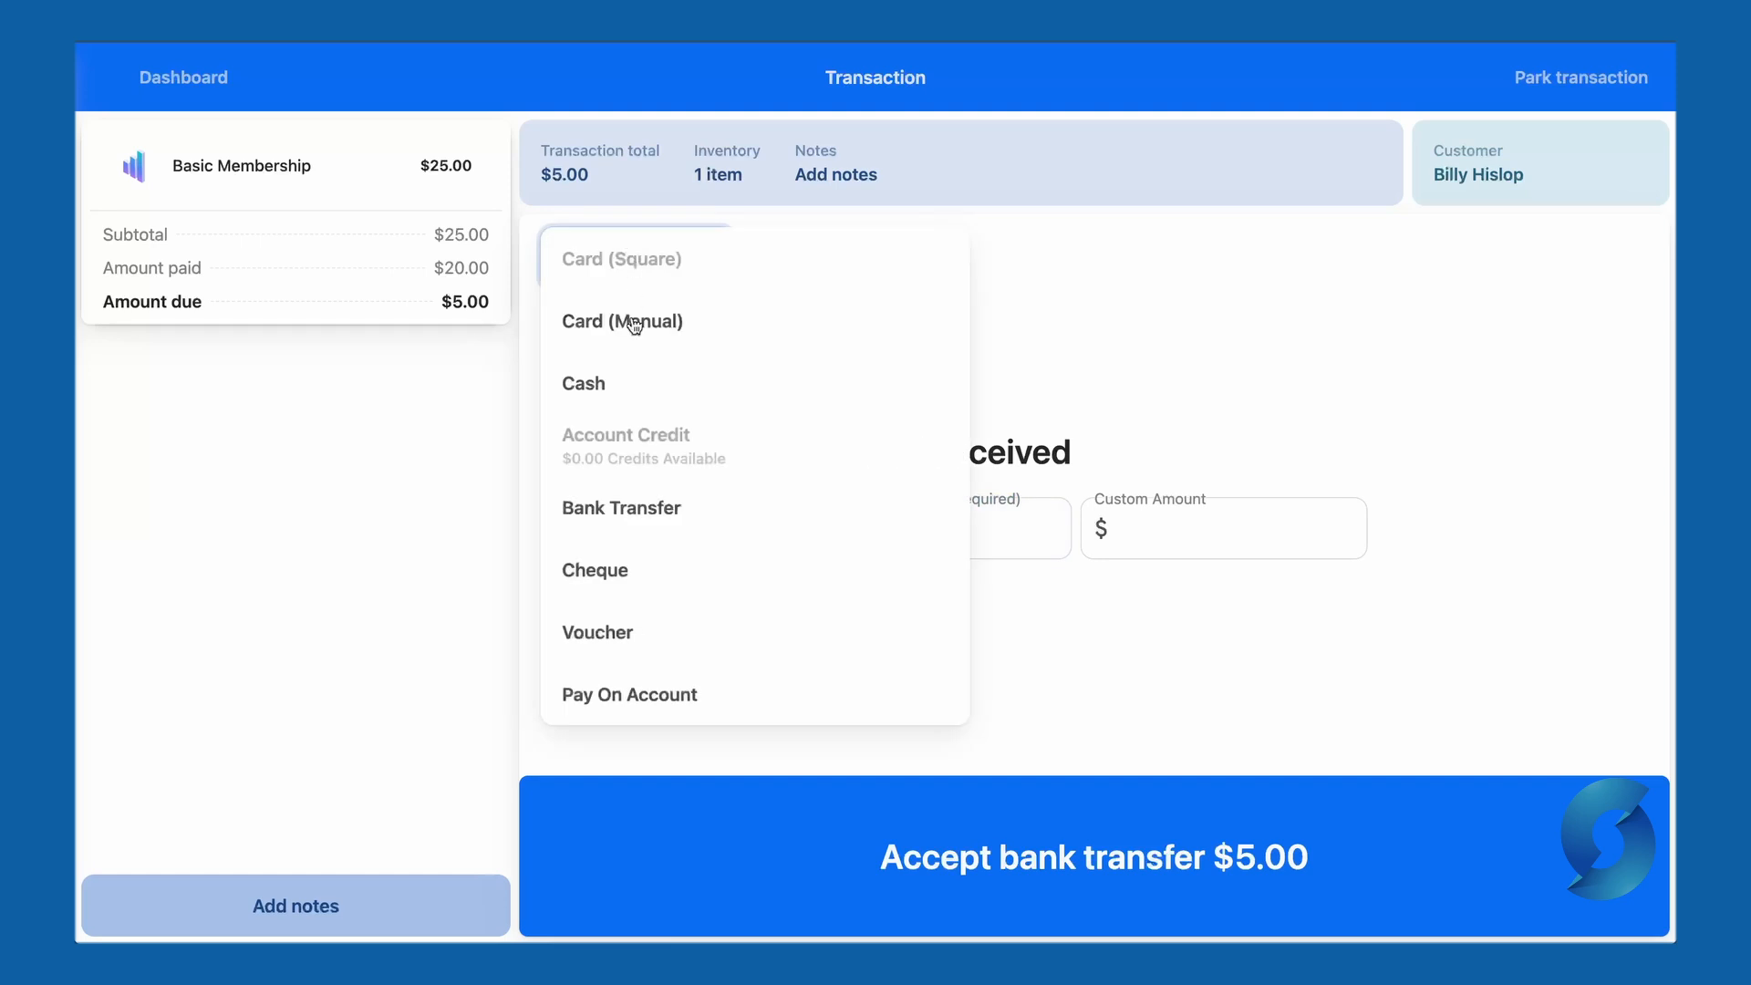
left_click(631, 573)
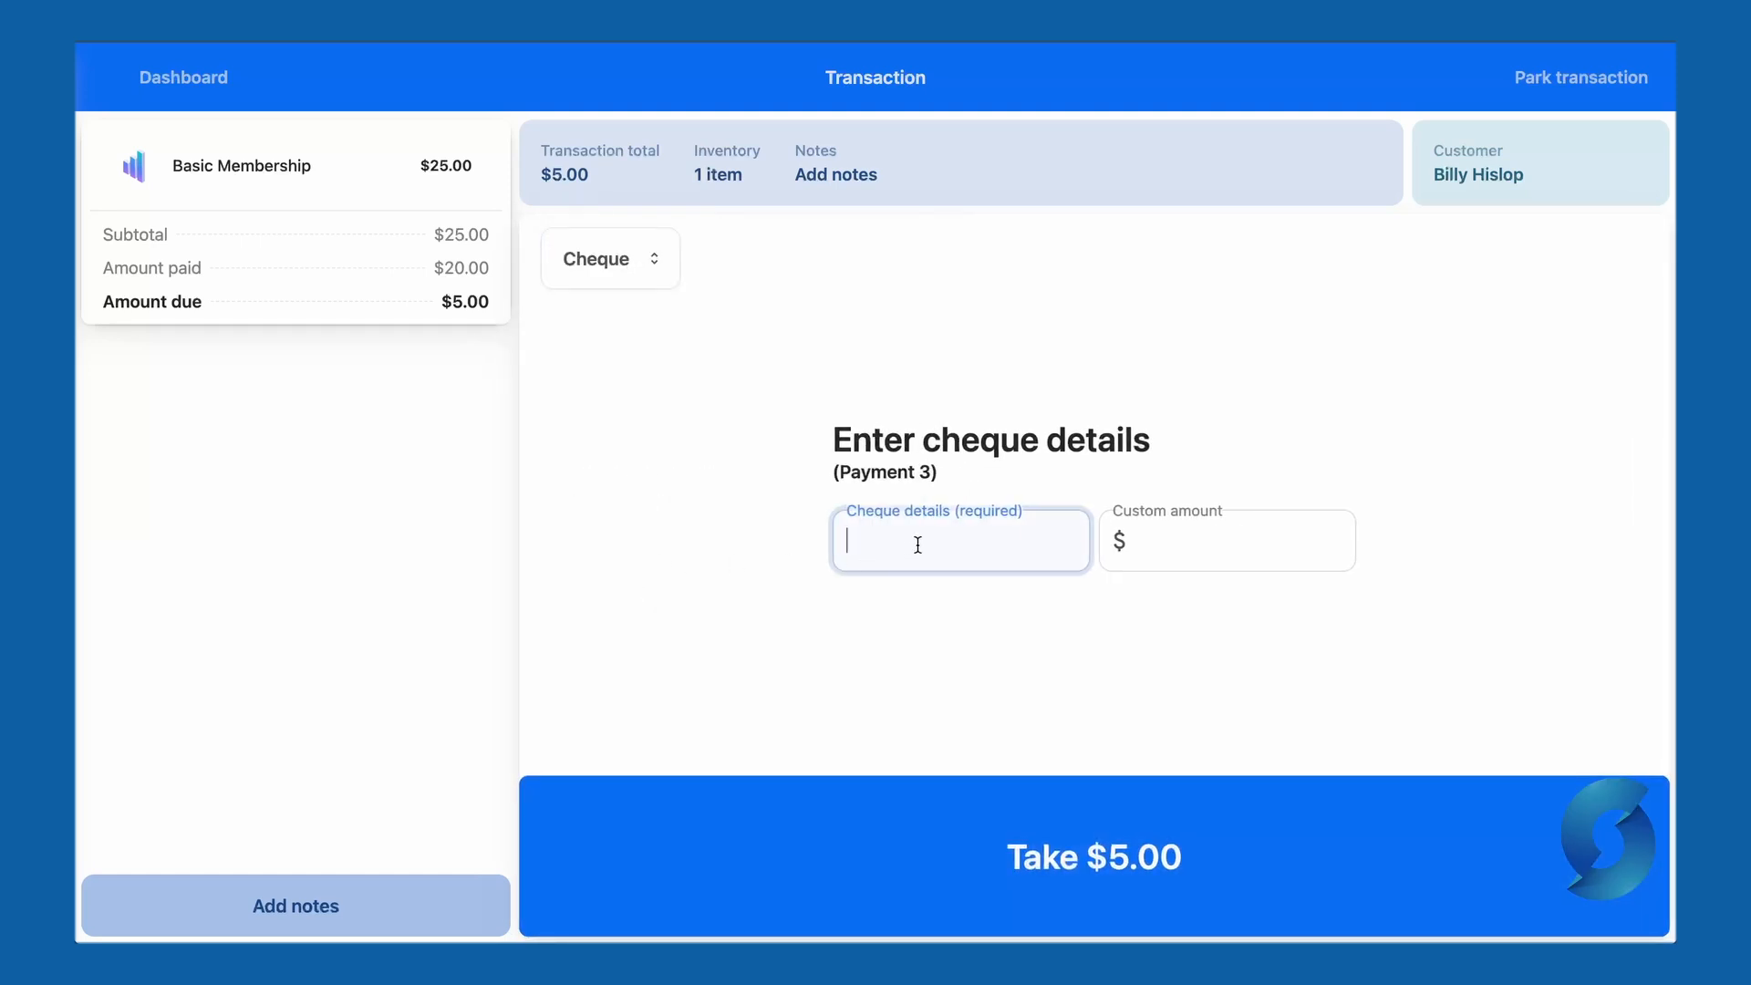
left_click(609, 258)
left_click(667, 629)
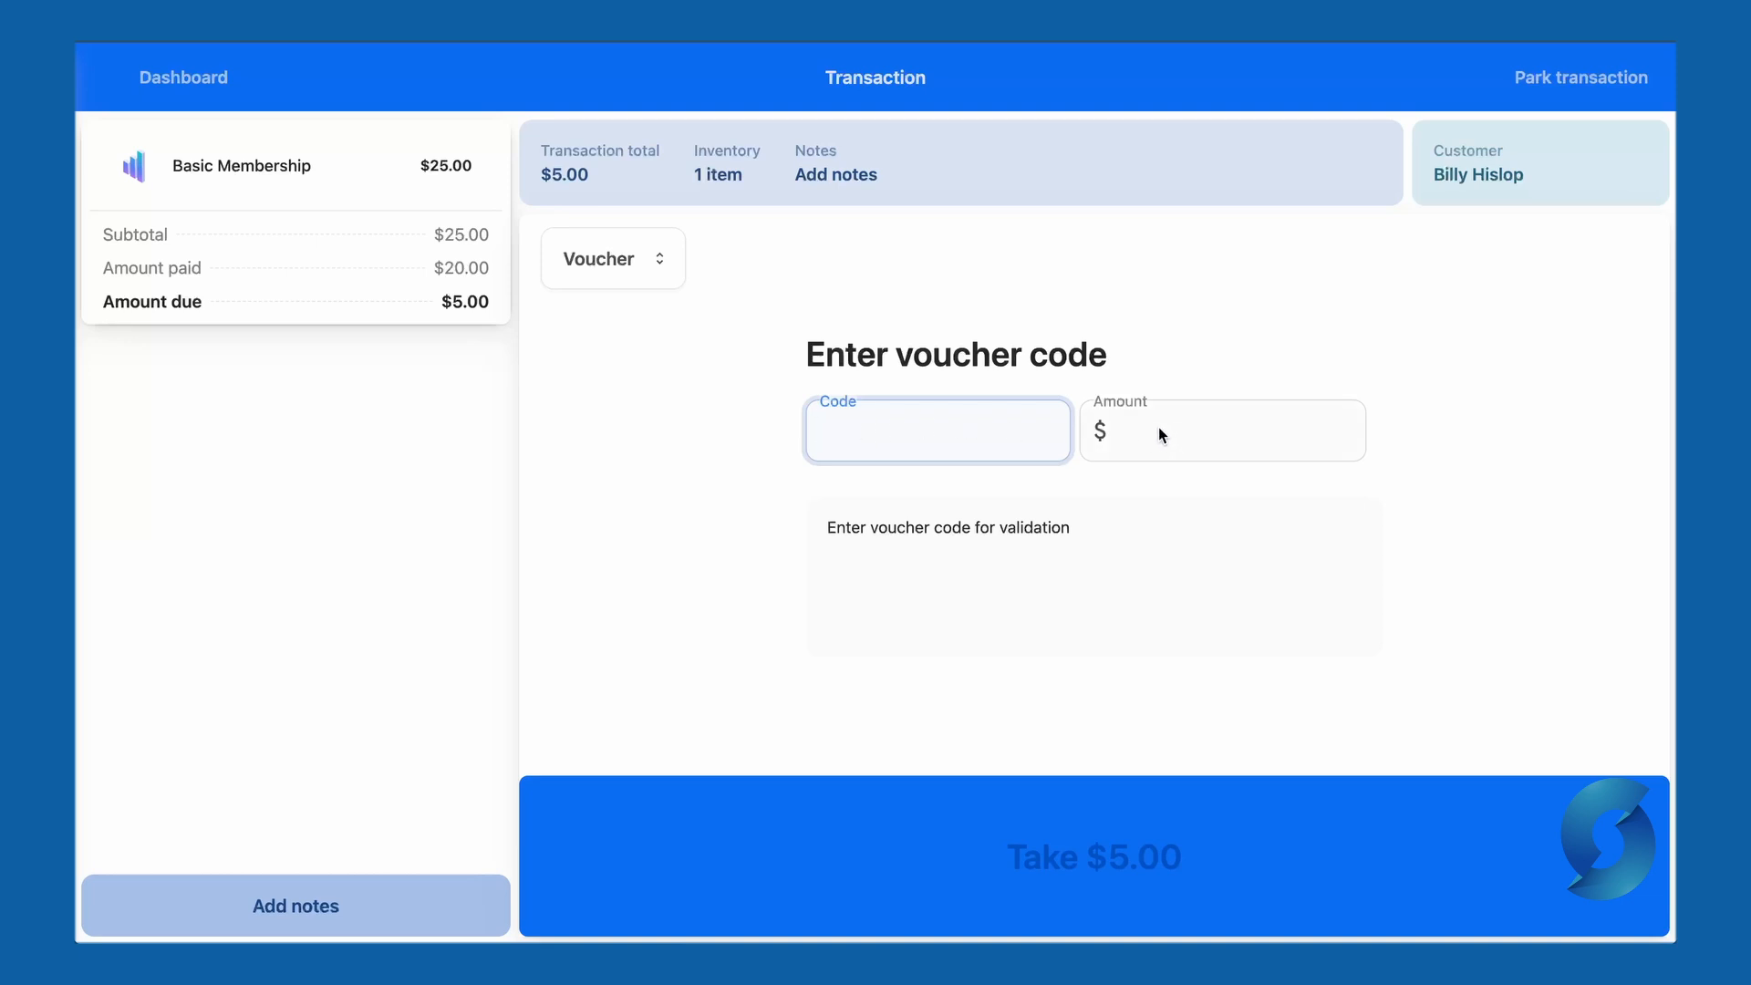
left_click(631, 271)
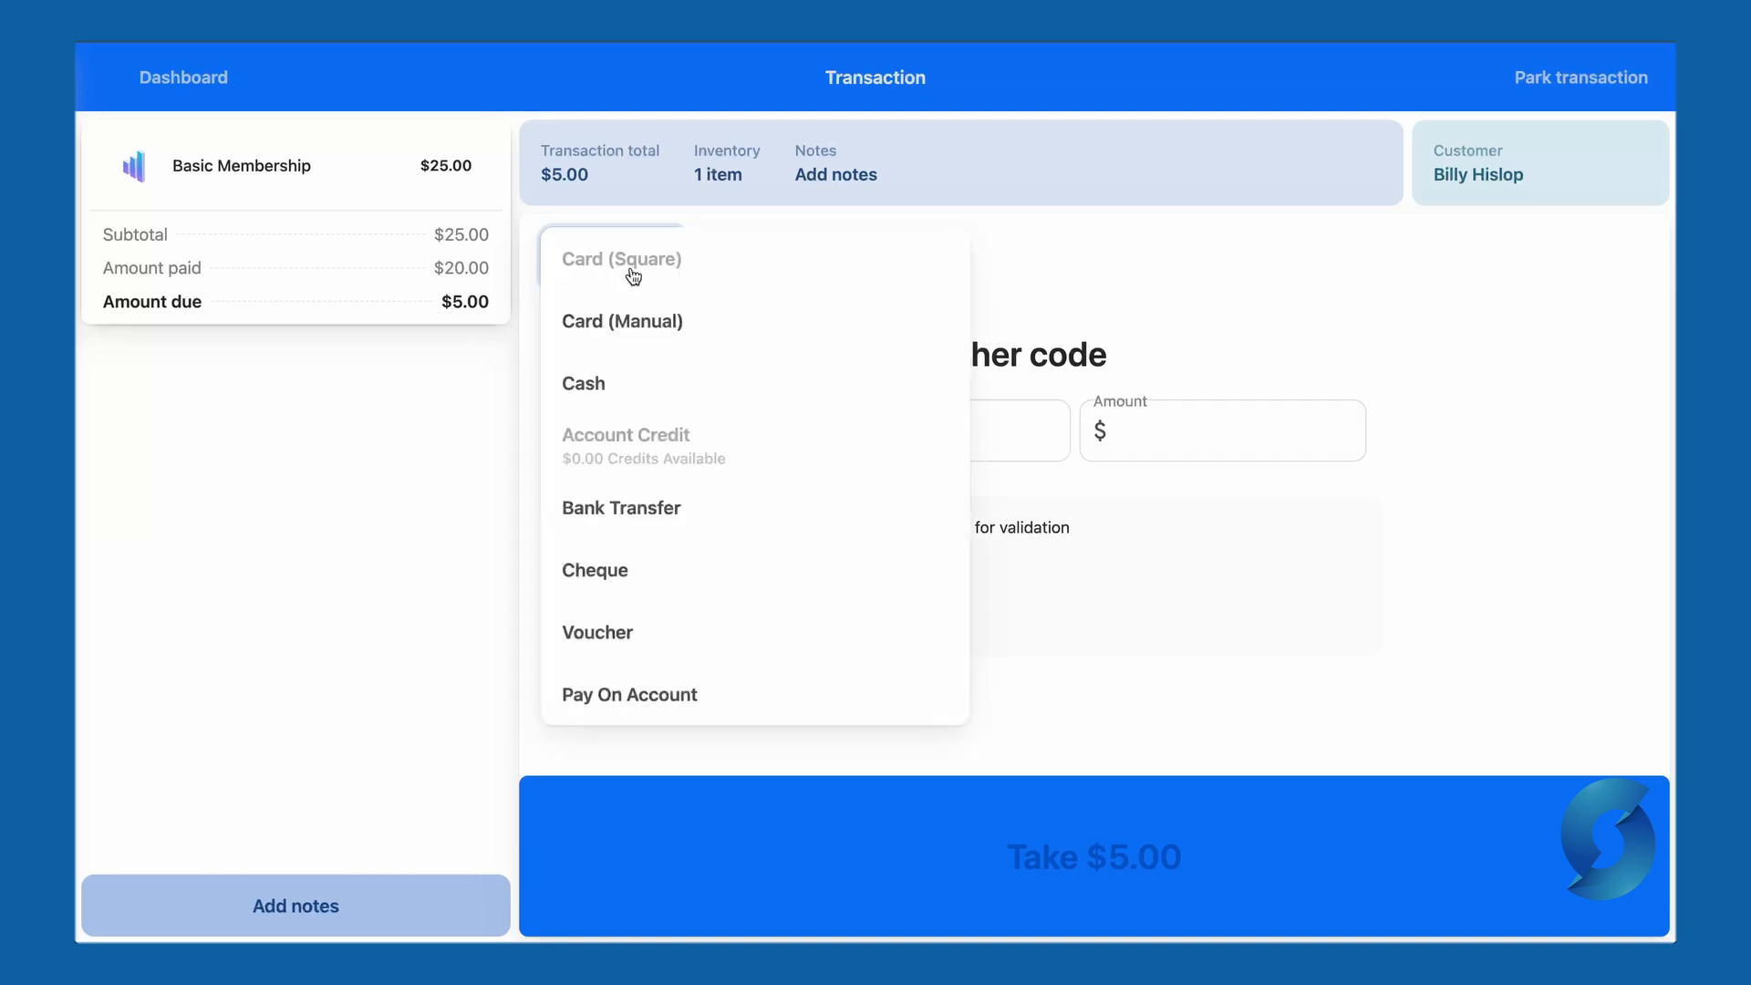
left_click(743, 703)
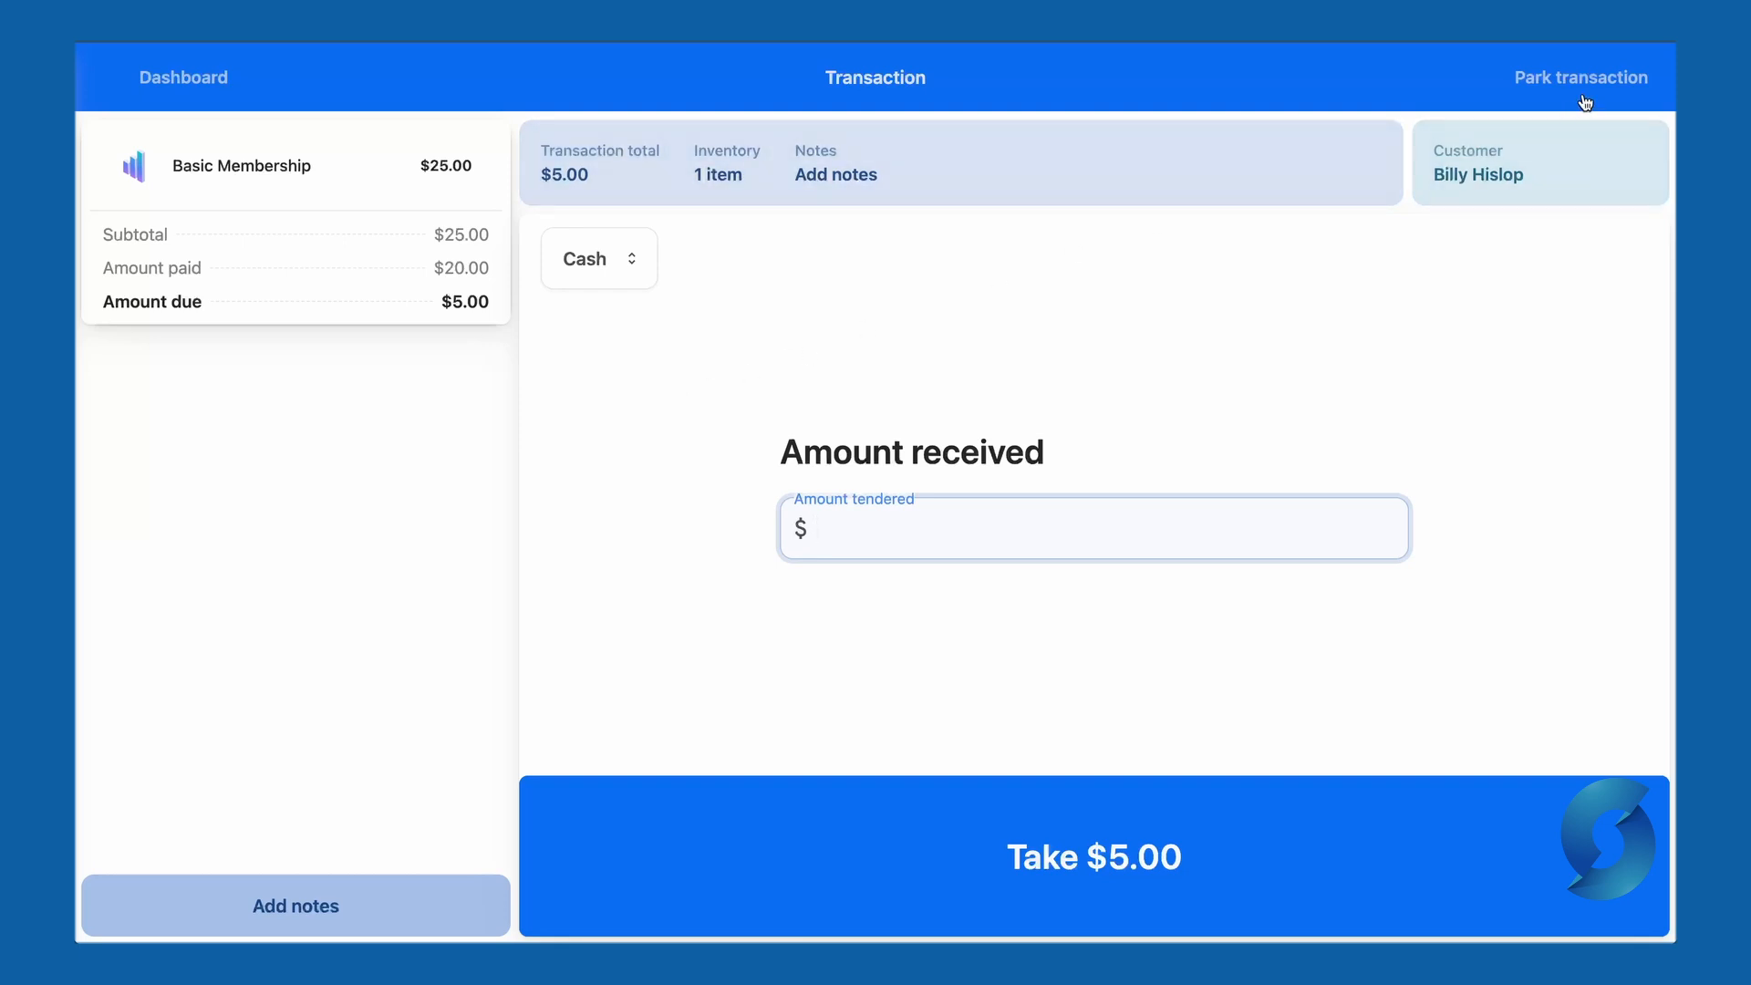
- Add the order note 'This tutorial is going great!'
left_click(418, 906)
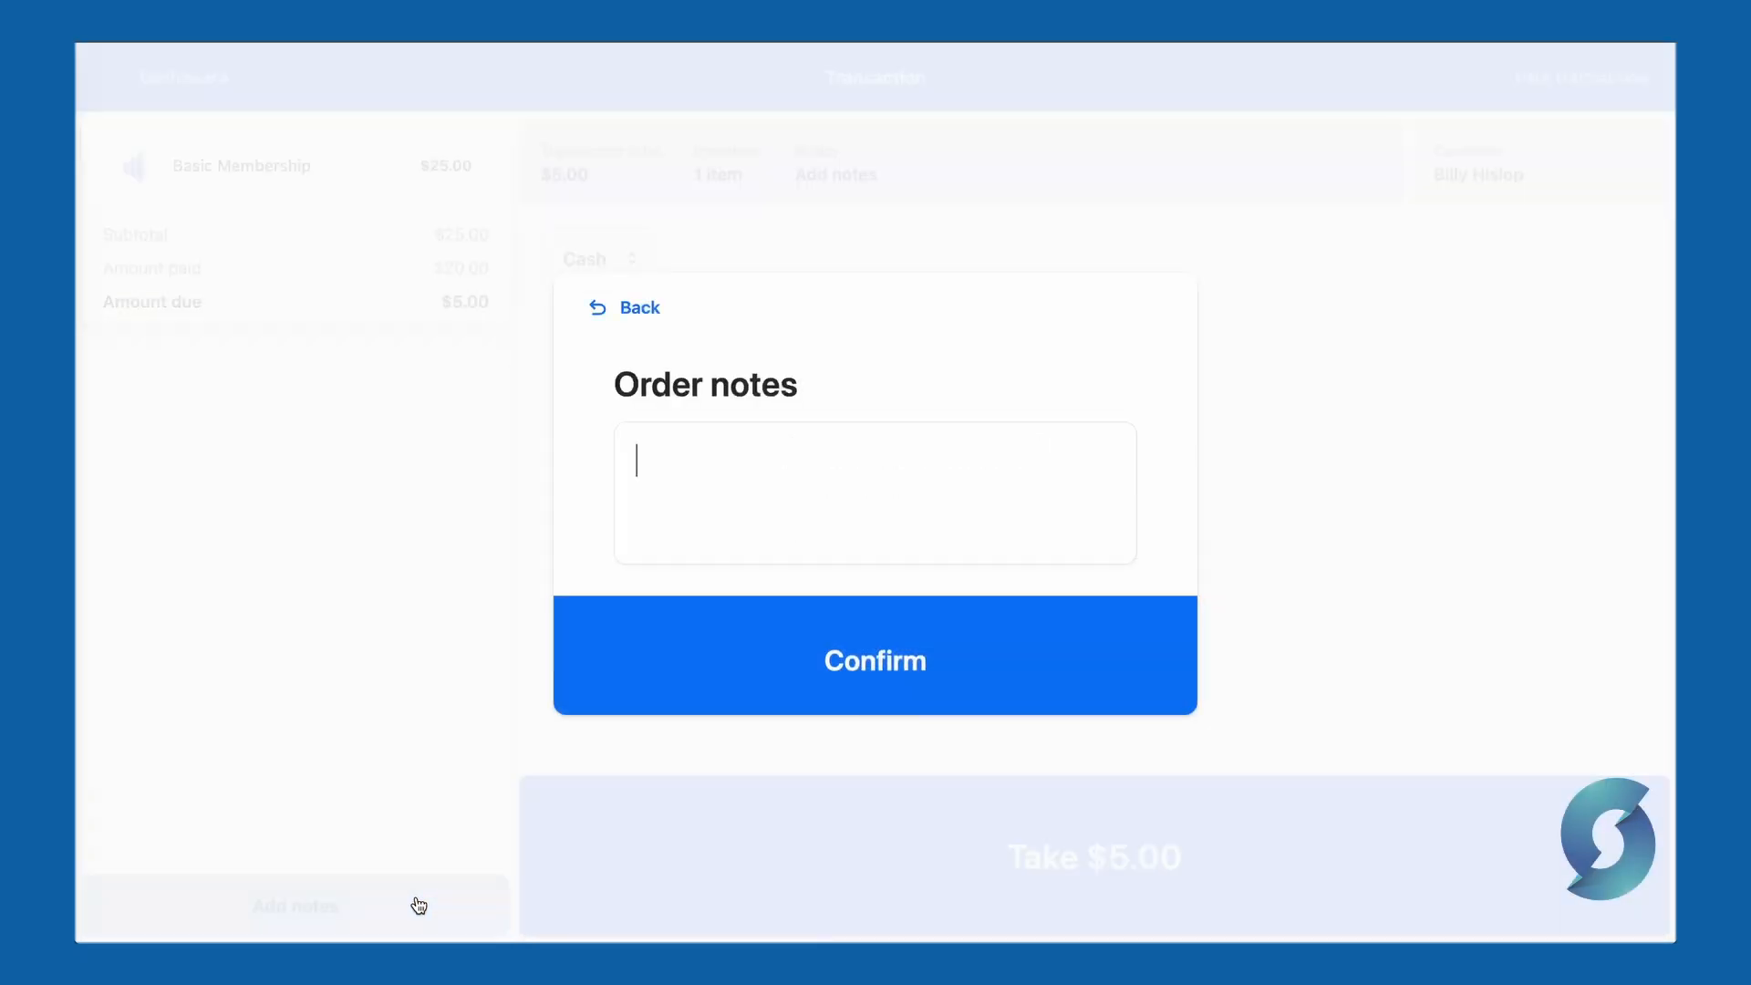
type("This tutorial is going great!")
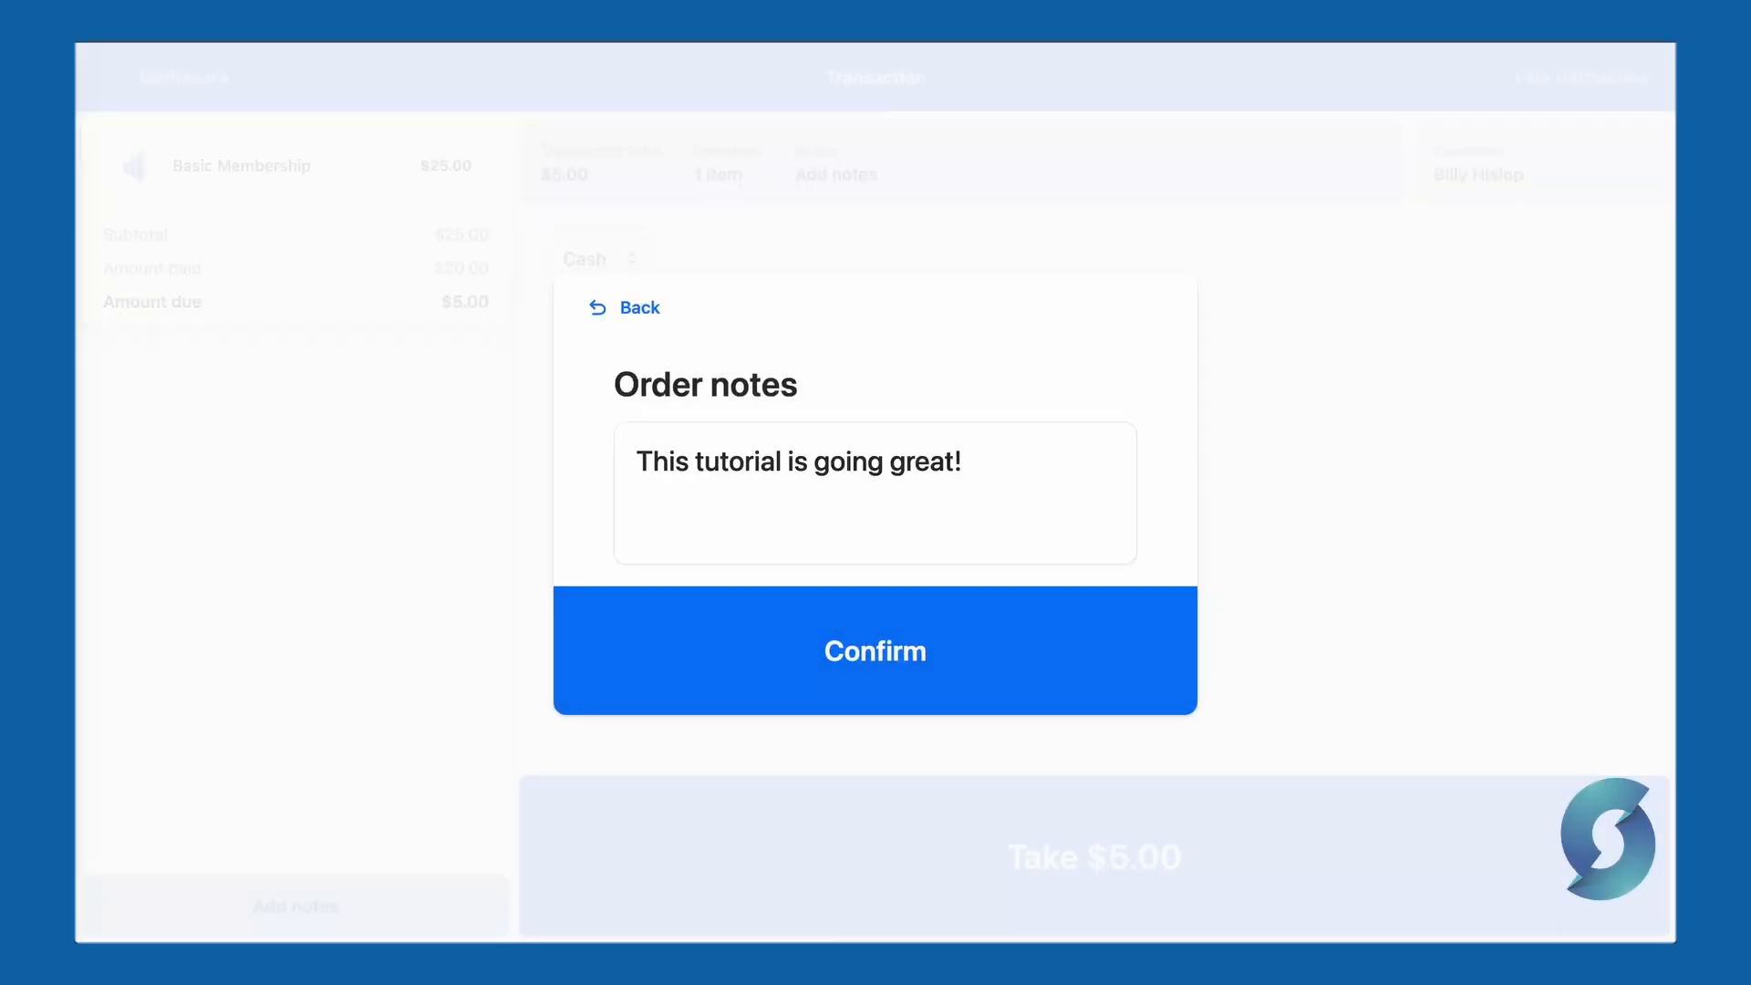
left_click(1038, 648)
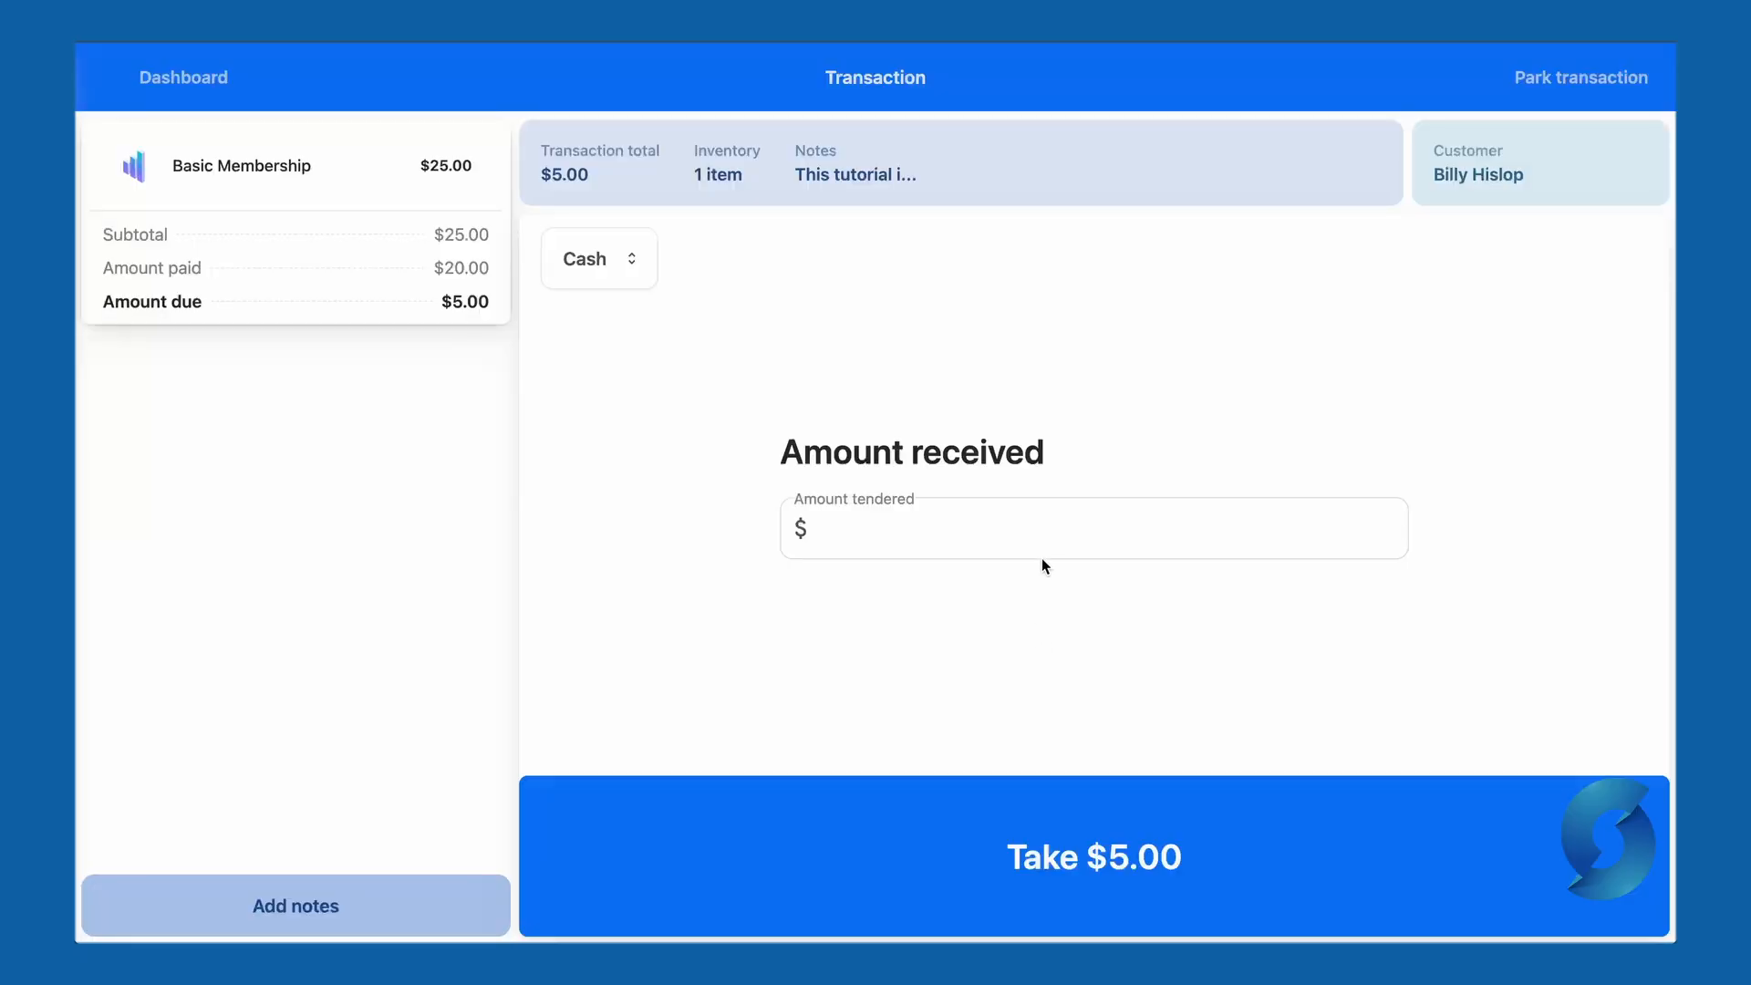
- Take the final $5 cash payment, completing the $25.00 order
left_click(1045, 529)
type("5")
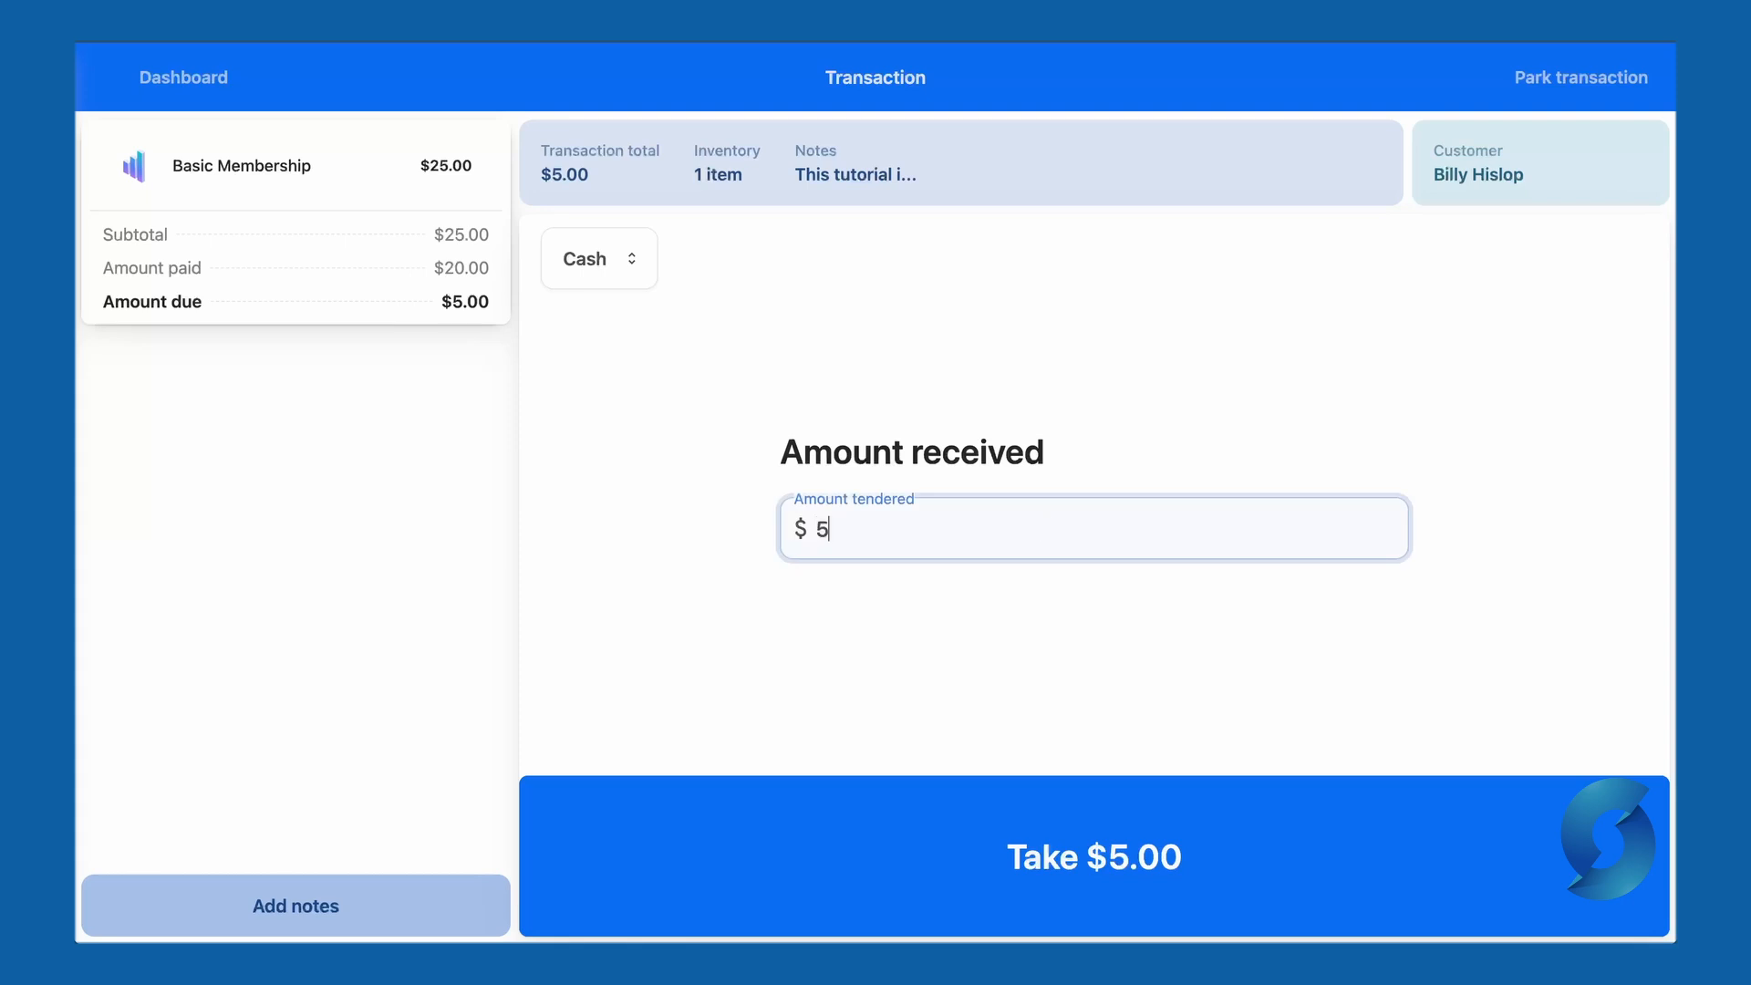
left_click(1230, 818)
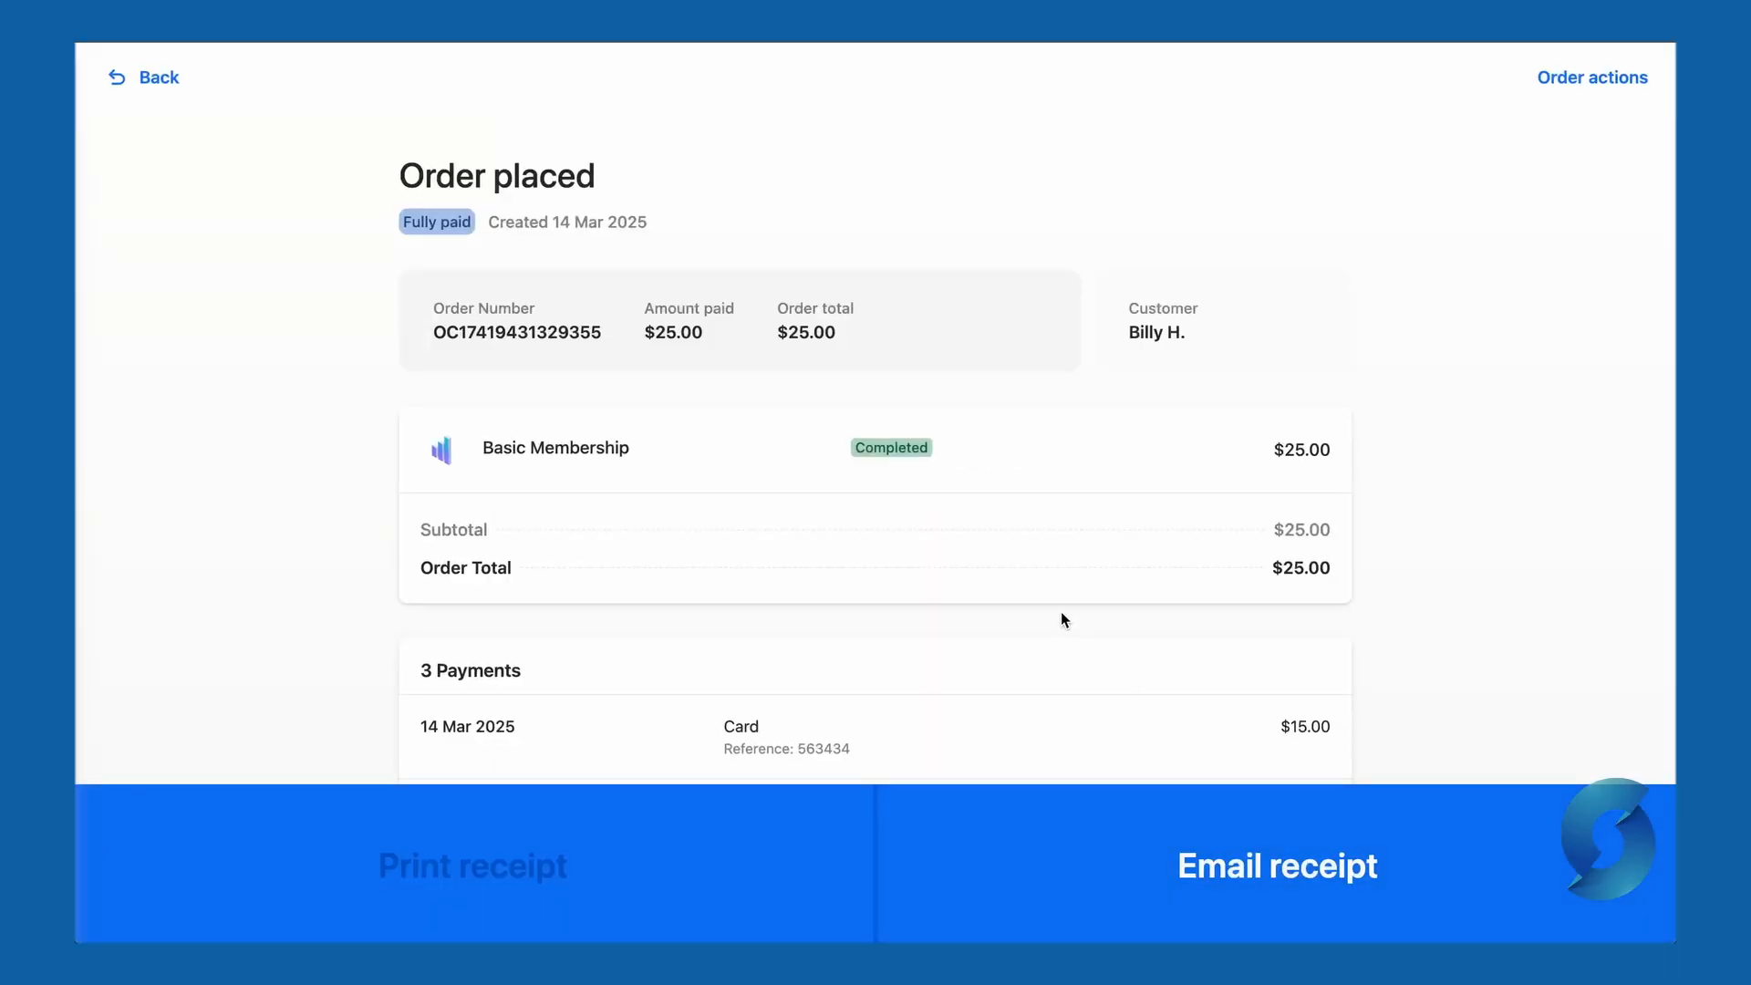
- Review the placed order's payments and notes, then email the receipt to the customer
left_click_drag(432, 332, 601, 330)
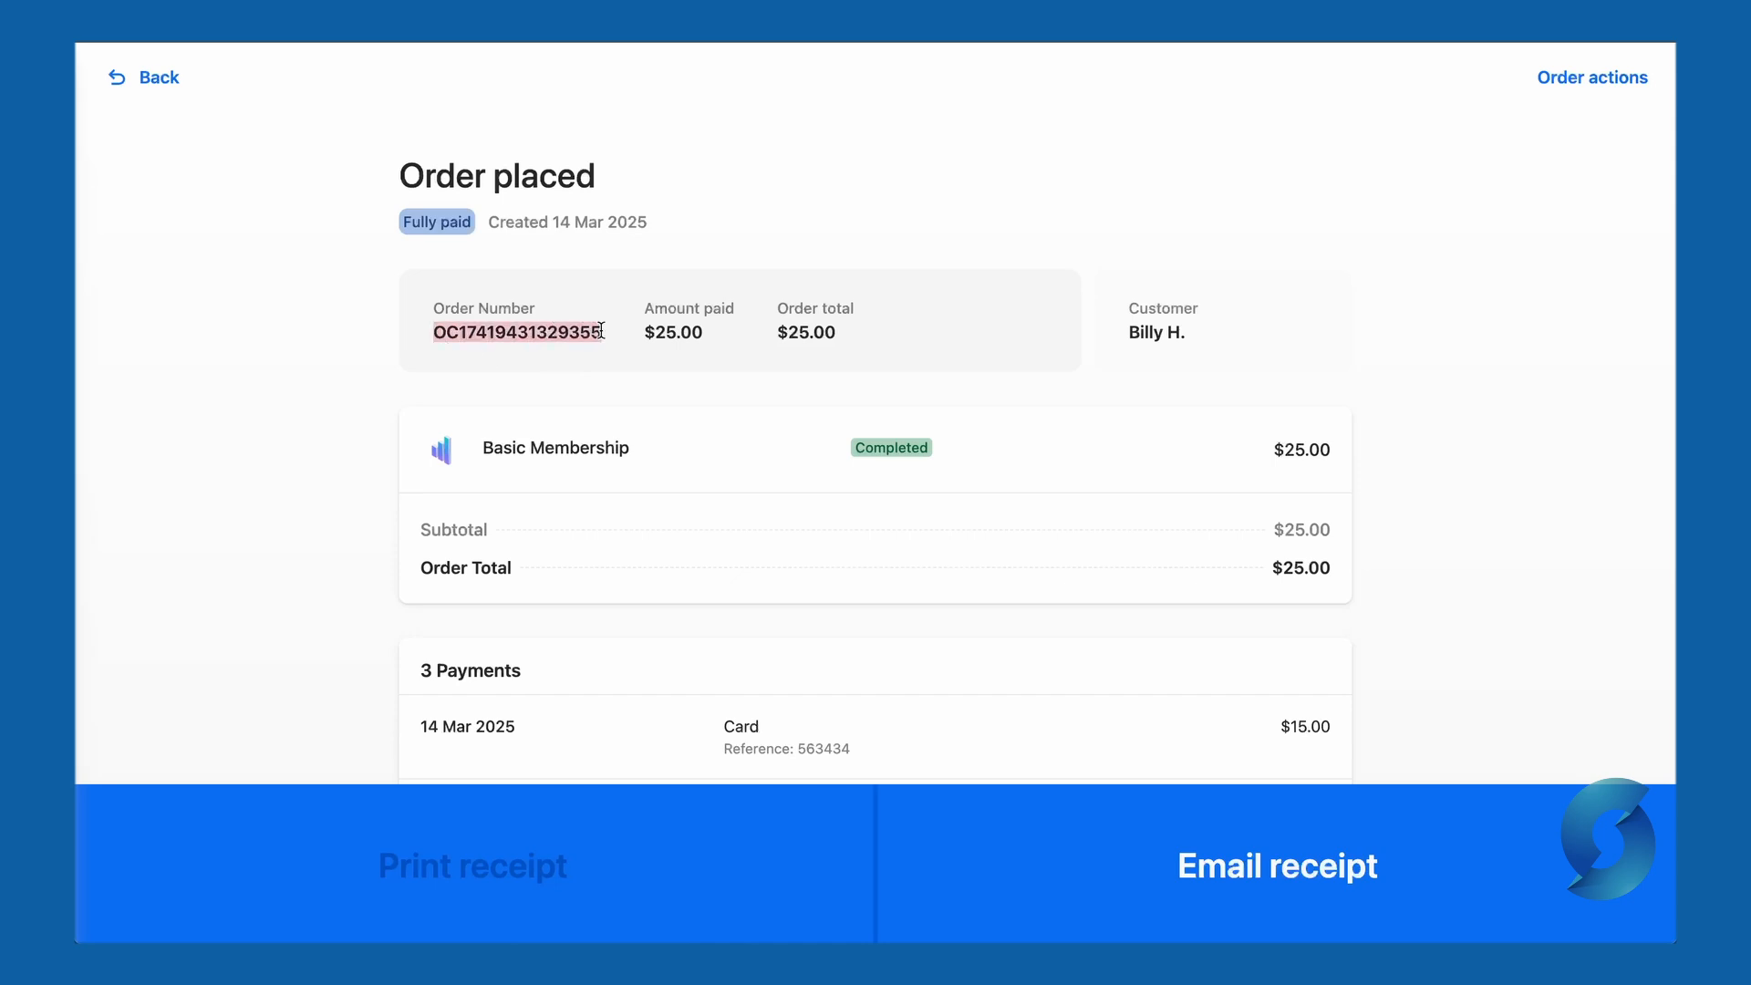
left_click(623, 344)
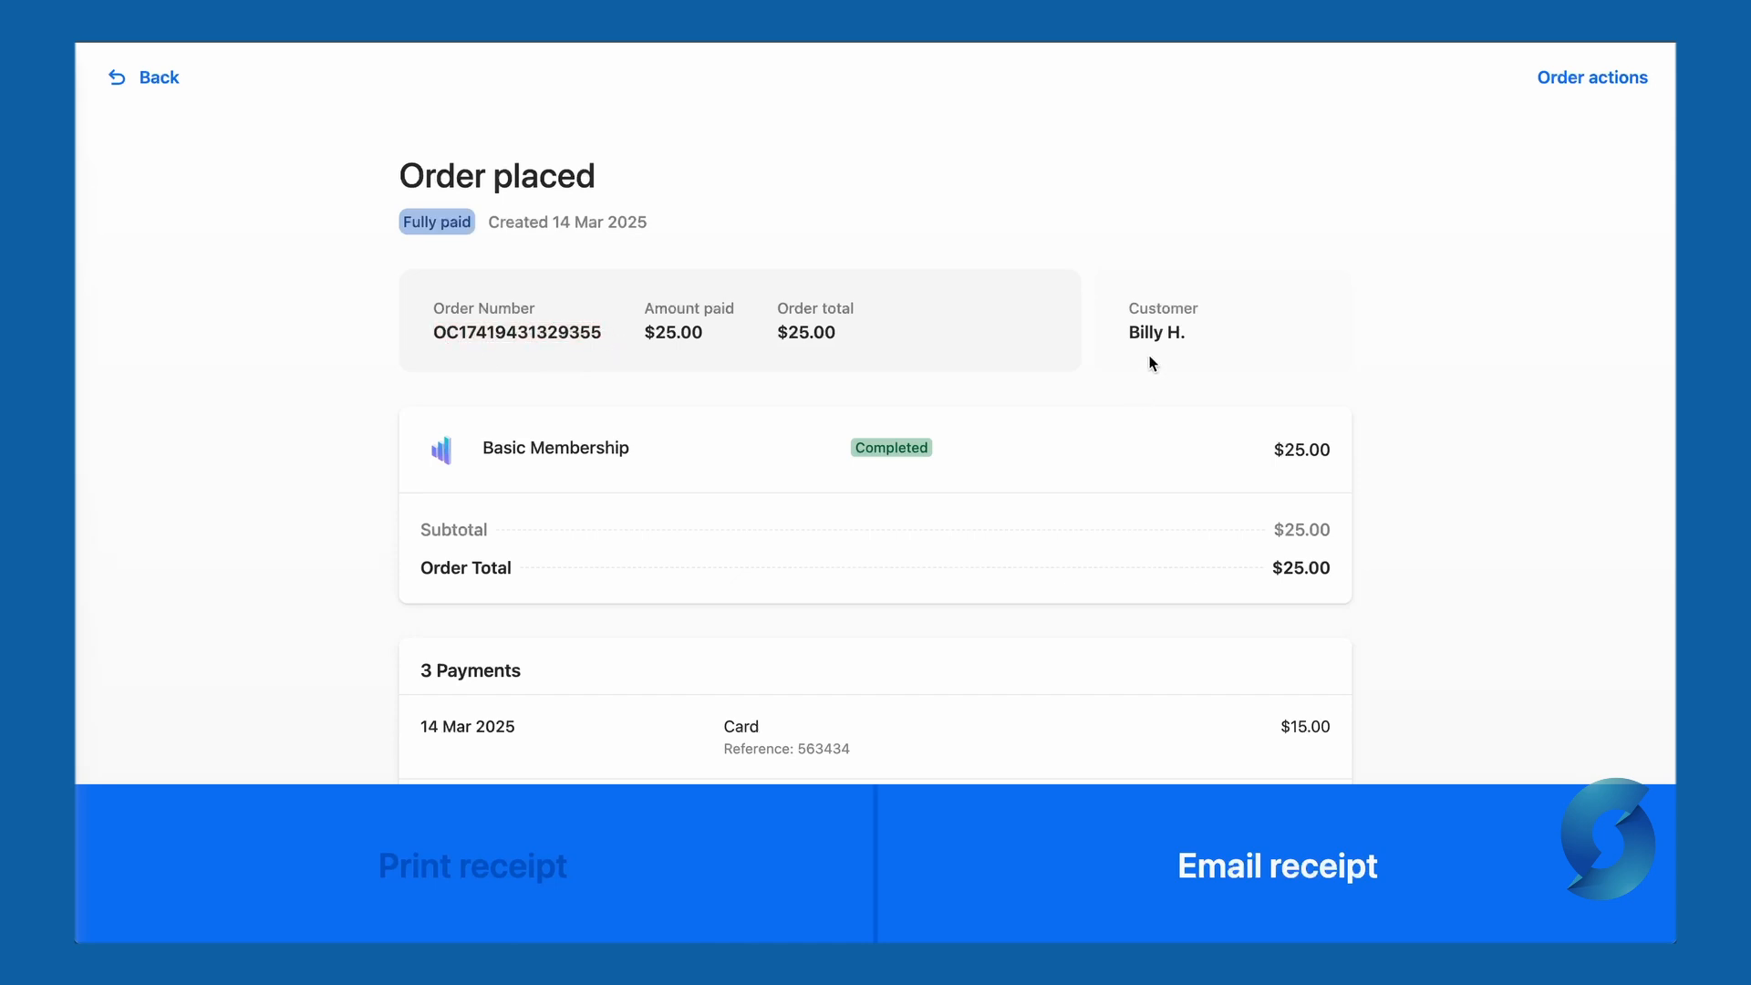
scroll(1144, 385, "down", 4)
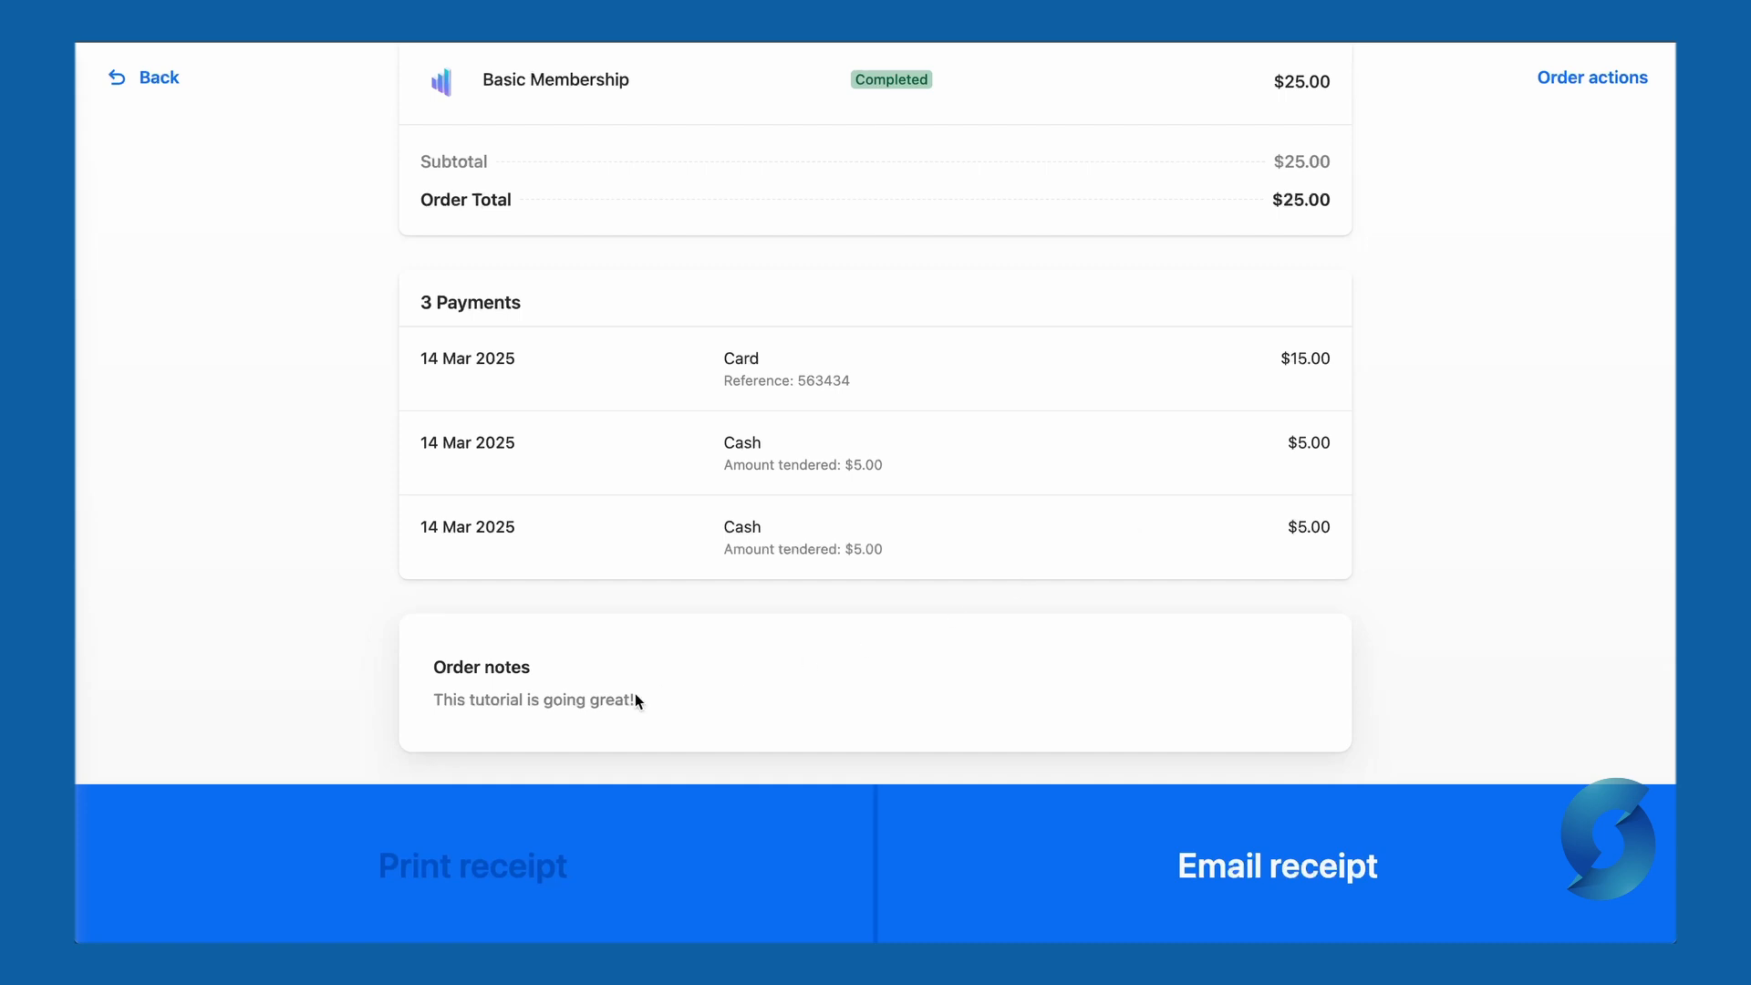
scroll(547, 734, "up", 4)
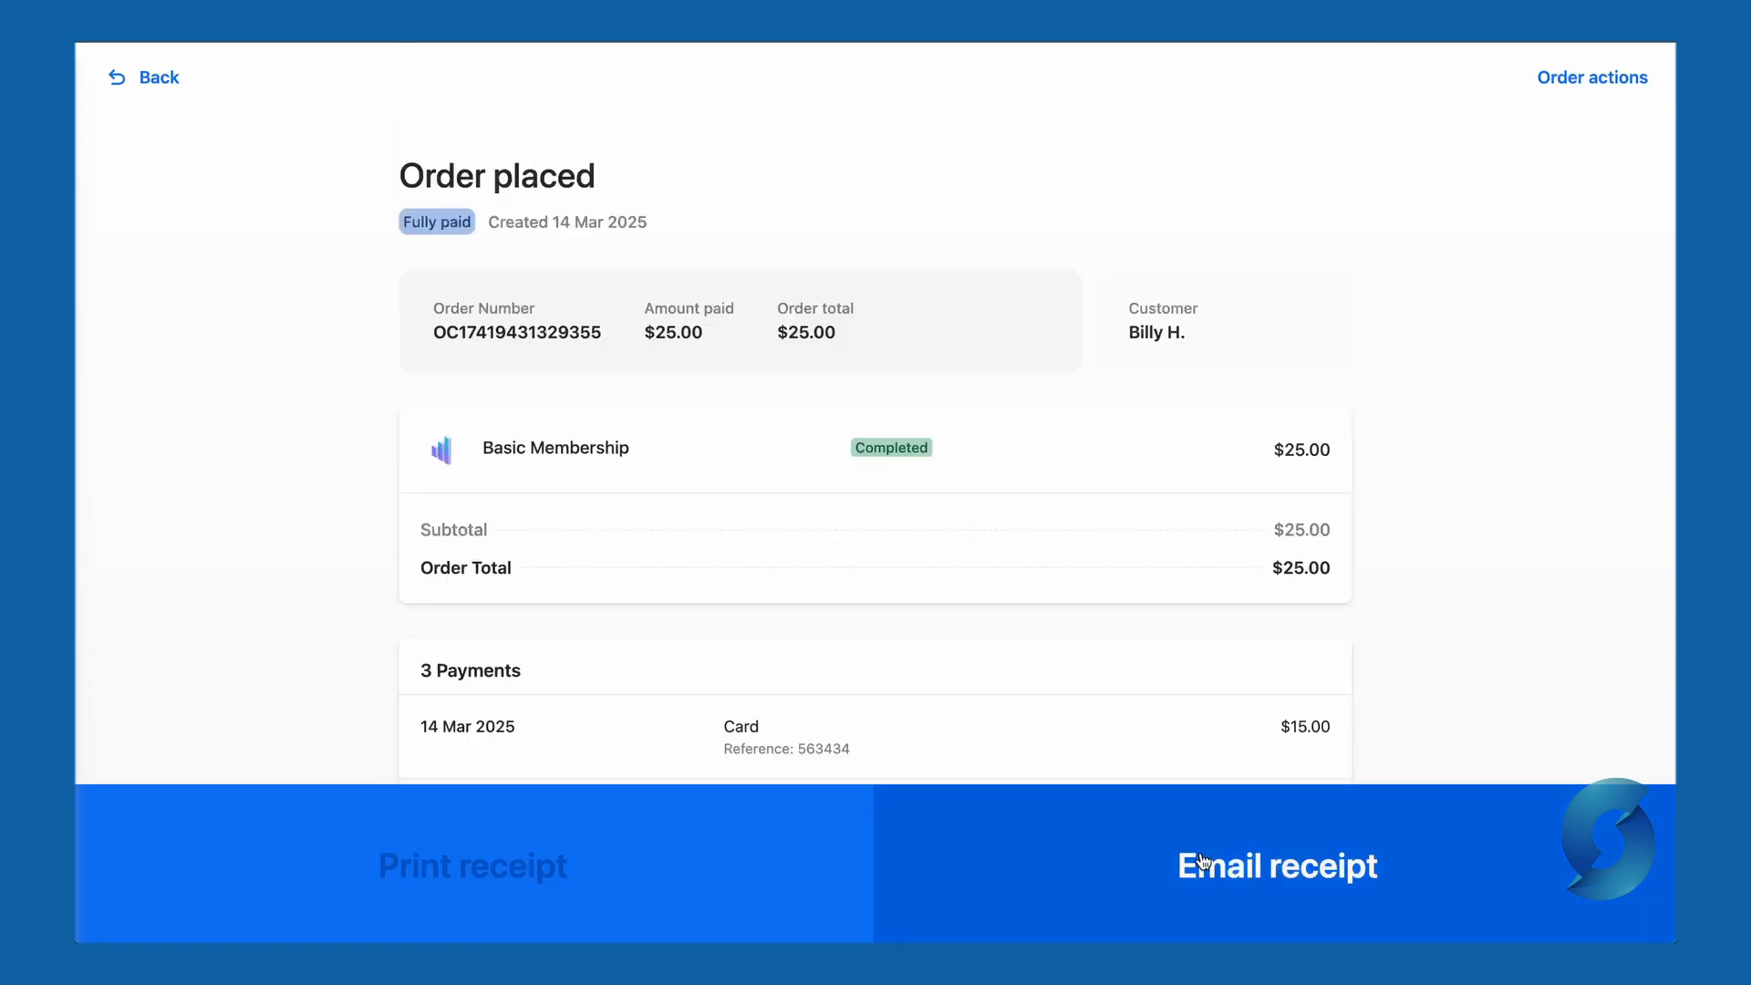
left_click(1224, 896)
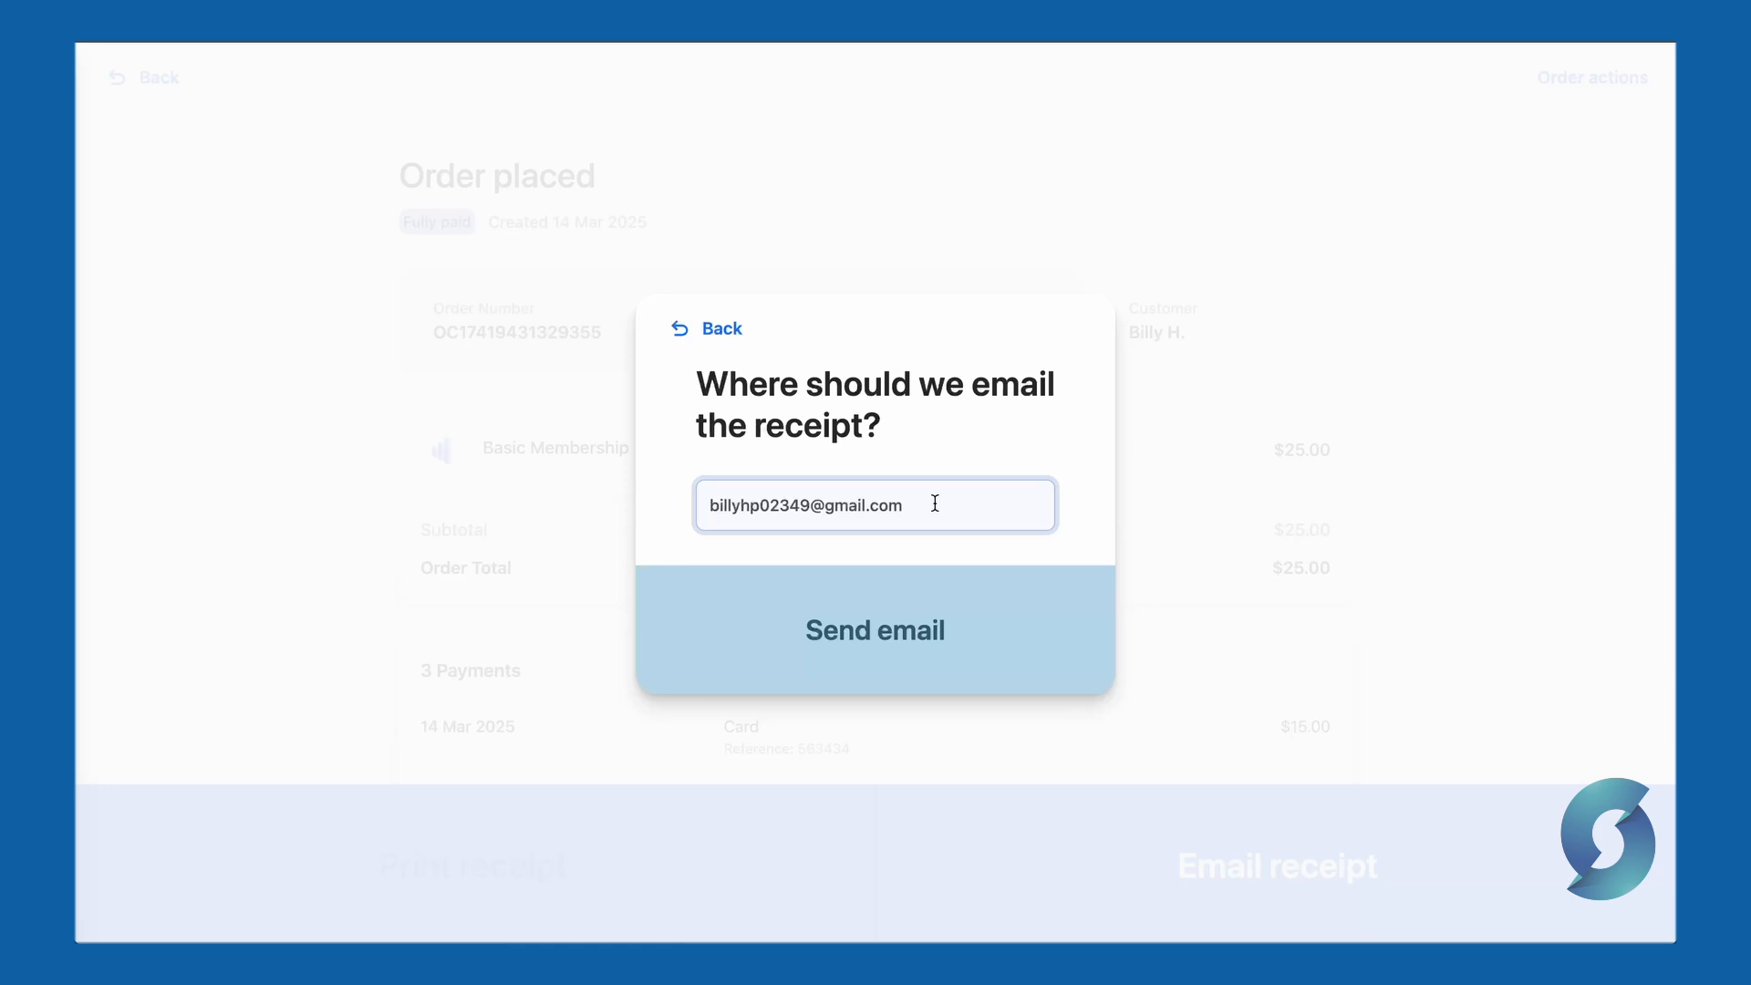
left_click(994, 616)
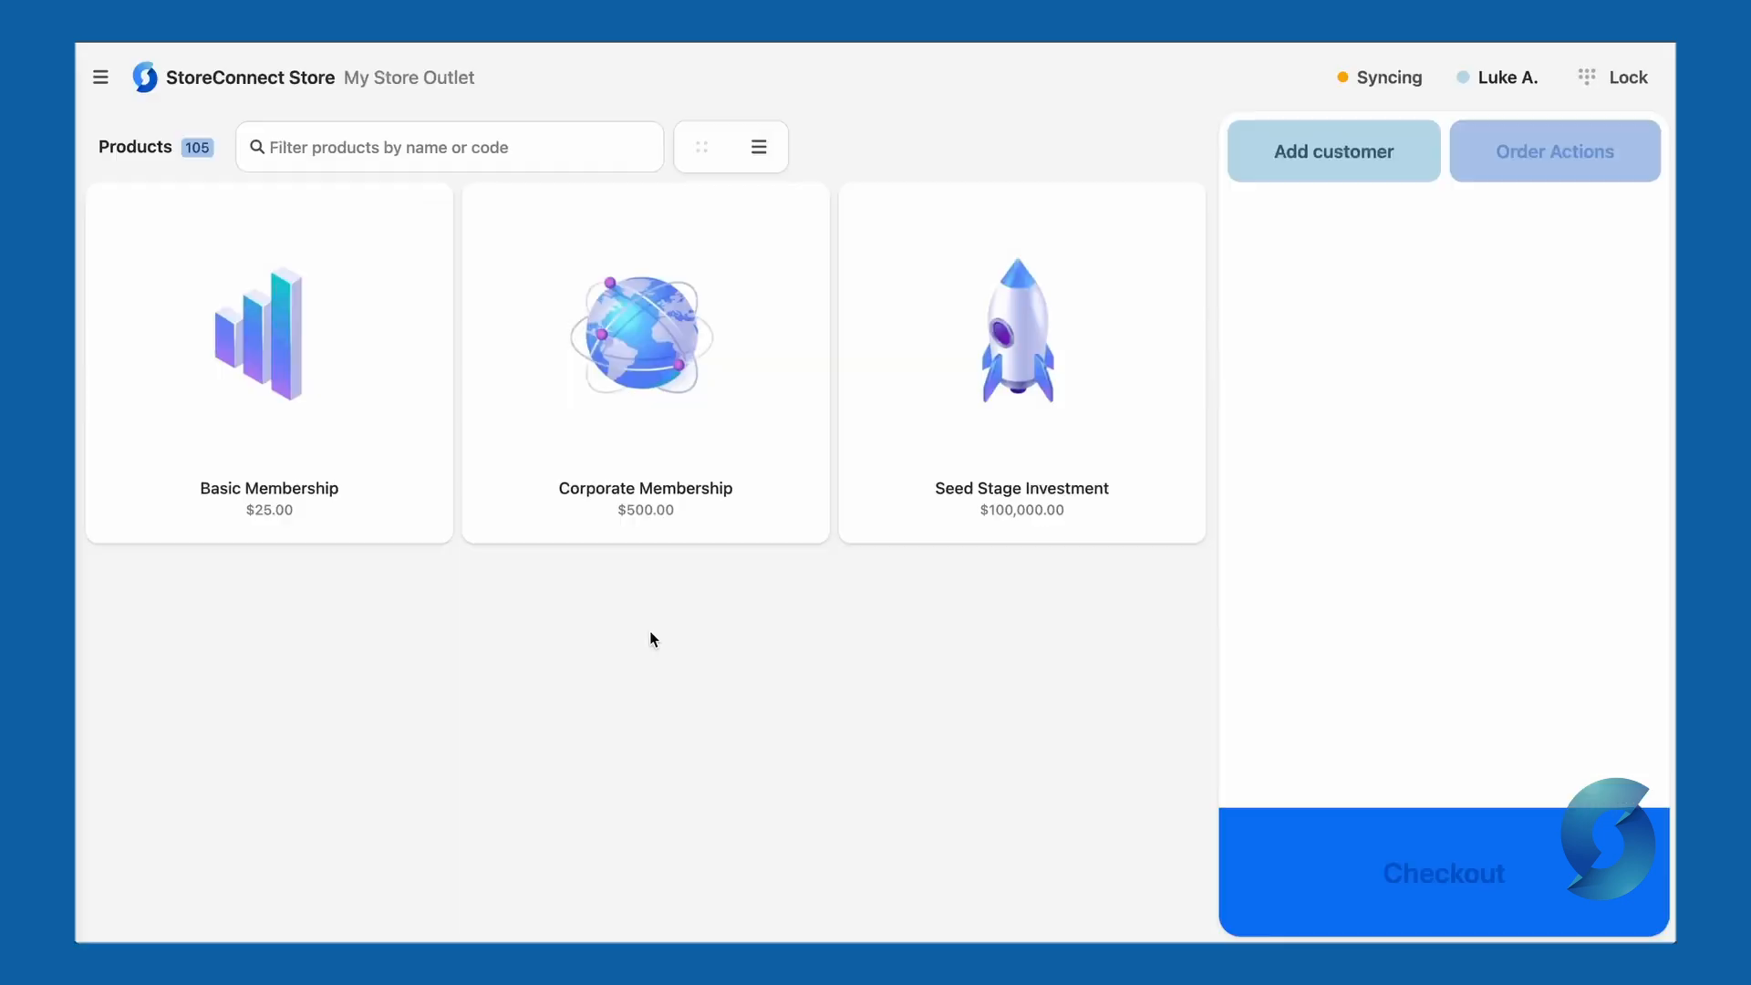
- Open Orders from the menu, glance at the order search form, and return to the Orders list
left_click(100, 84)
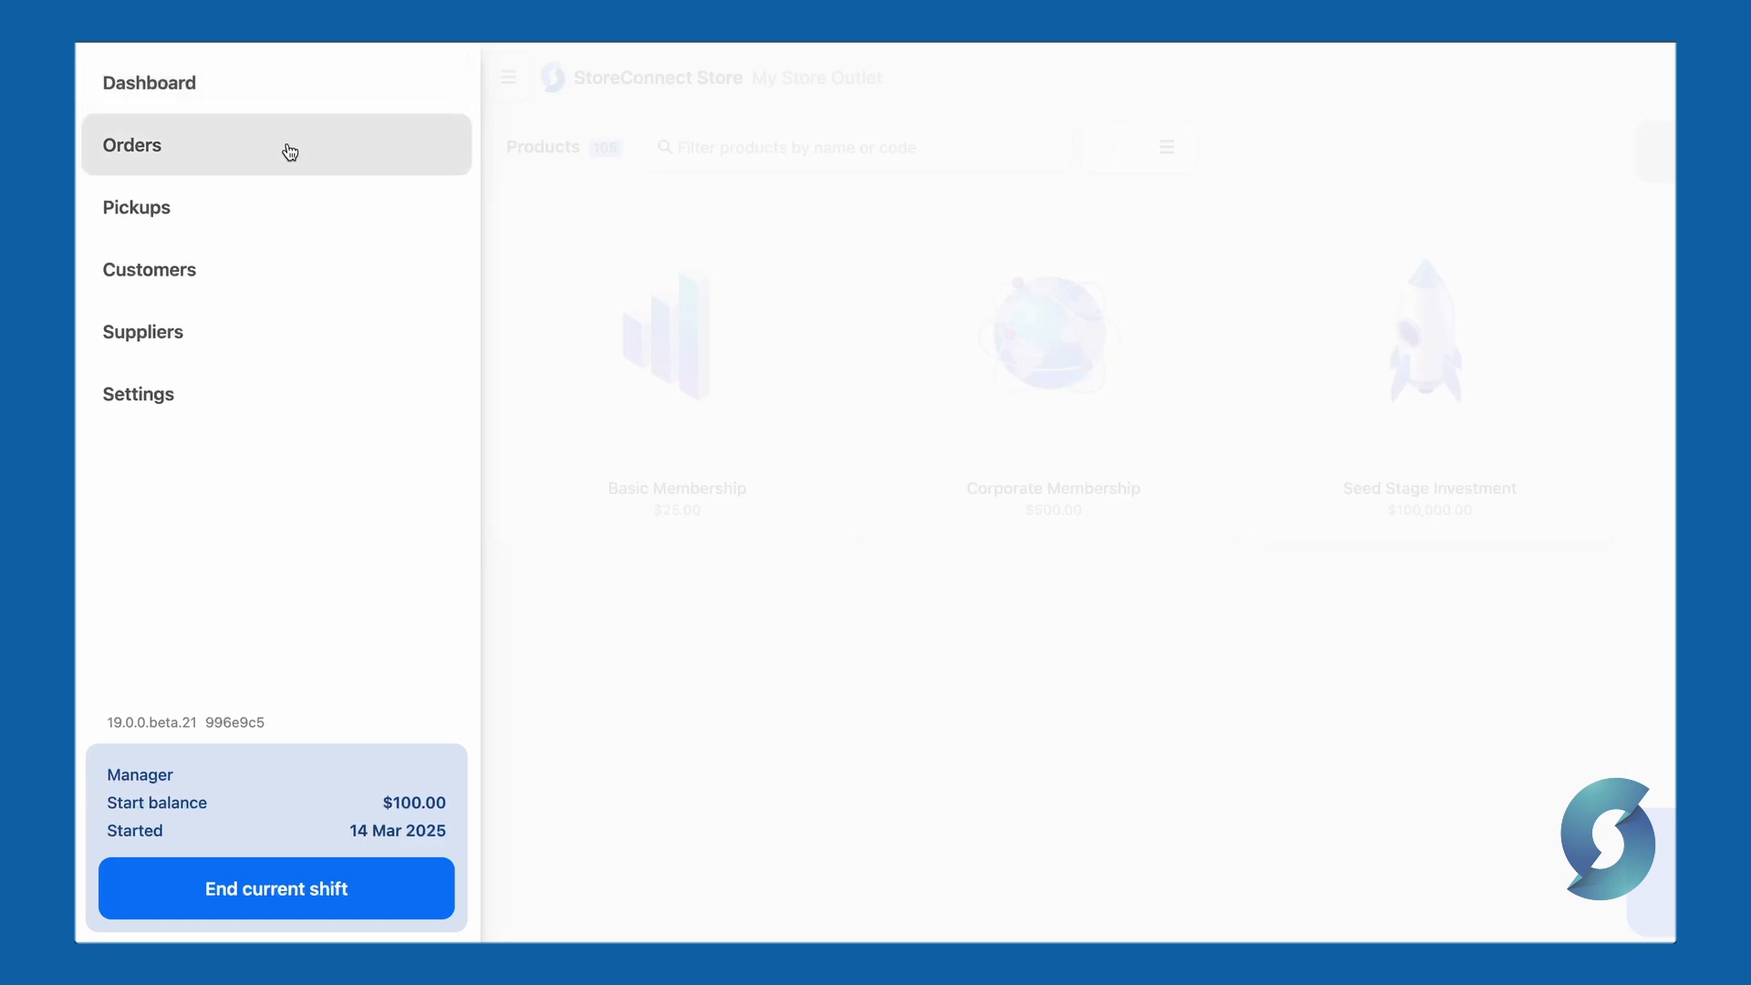
left_click(288, 146)
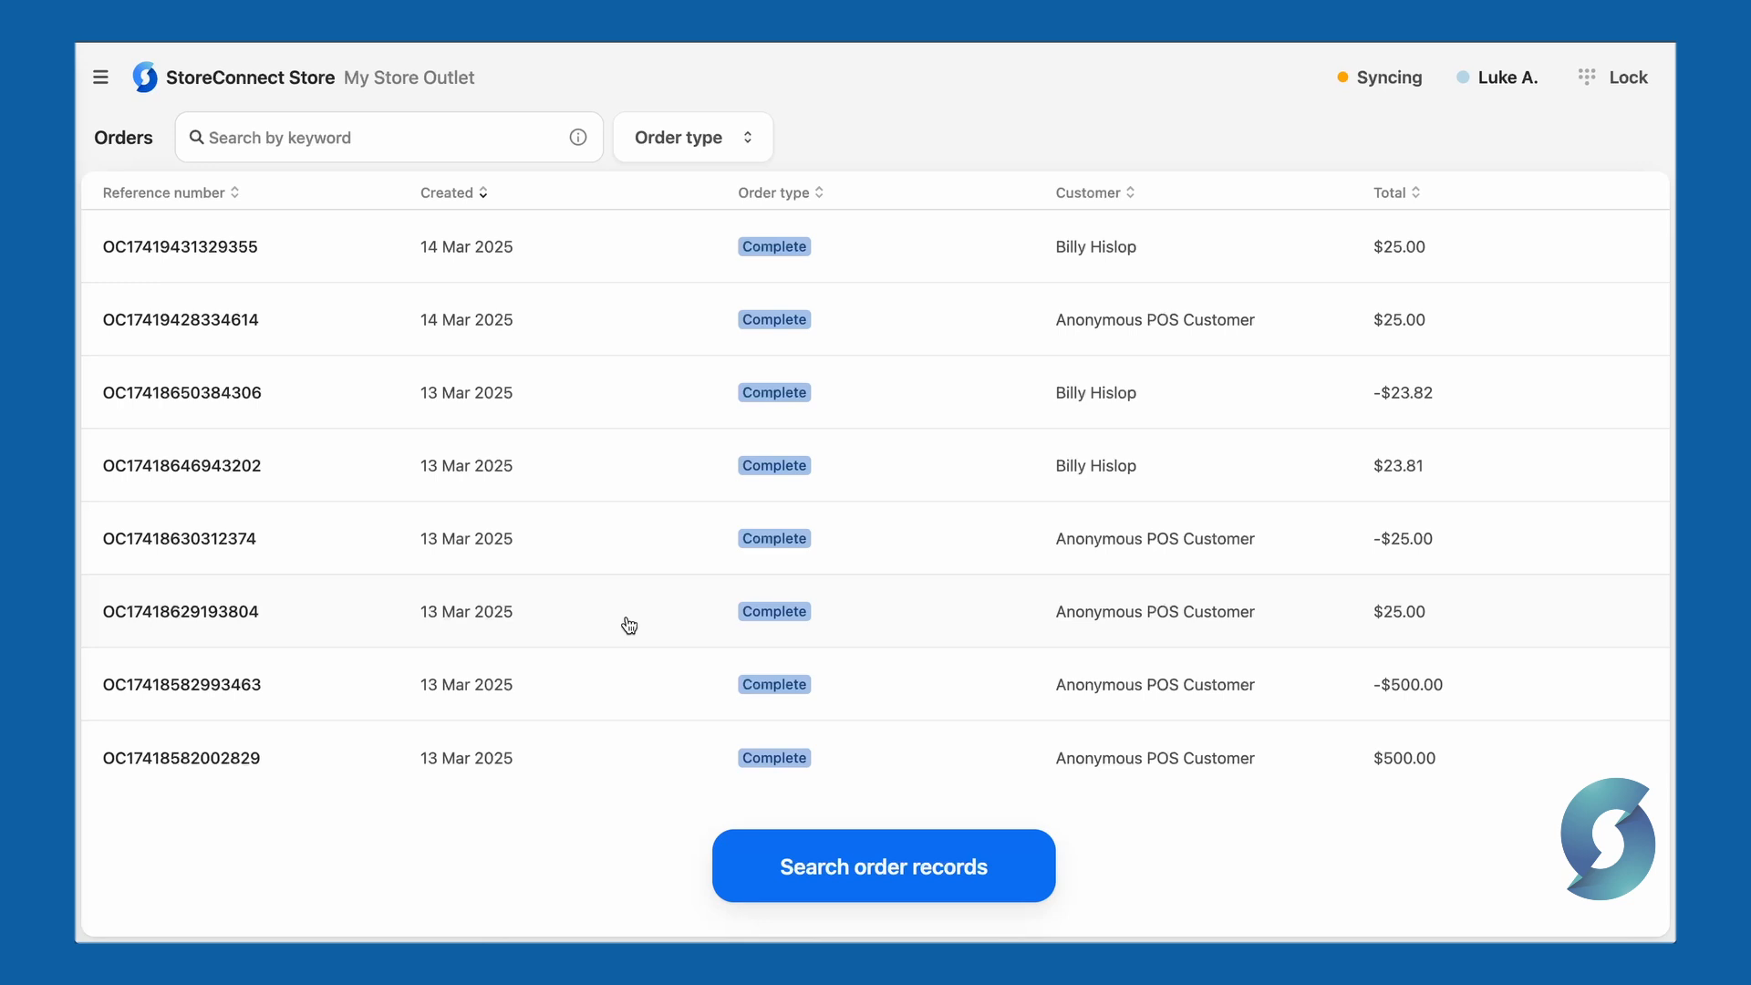
left_click(871, 864)
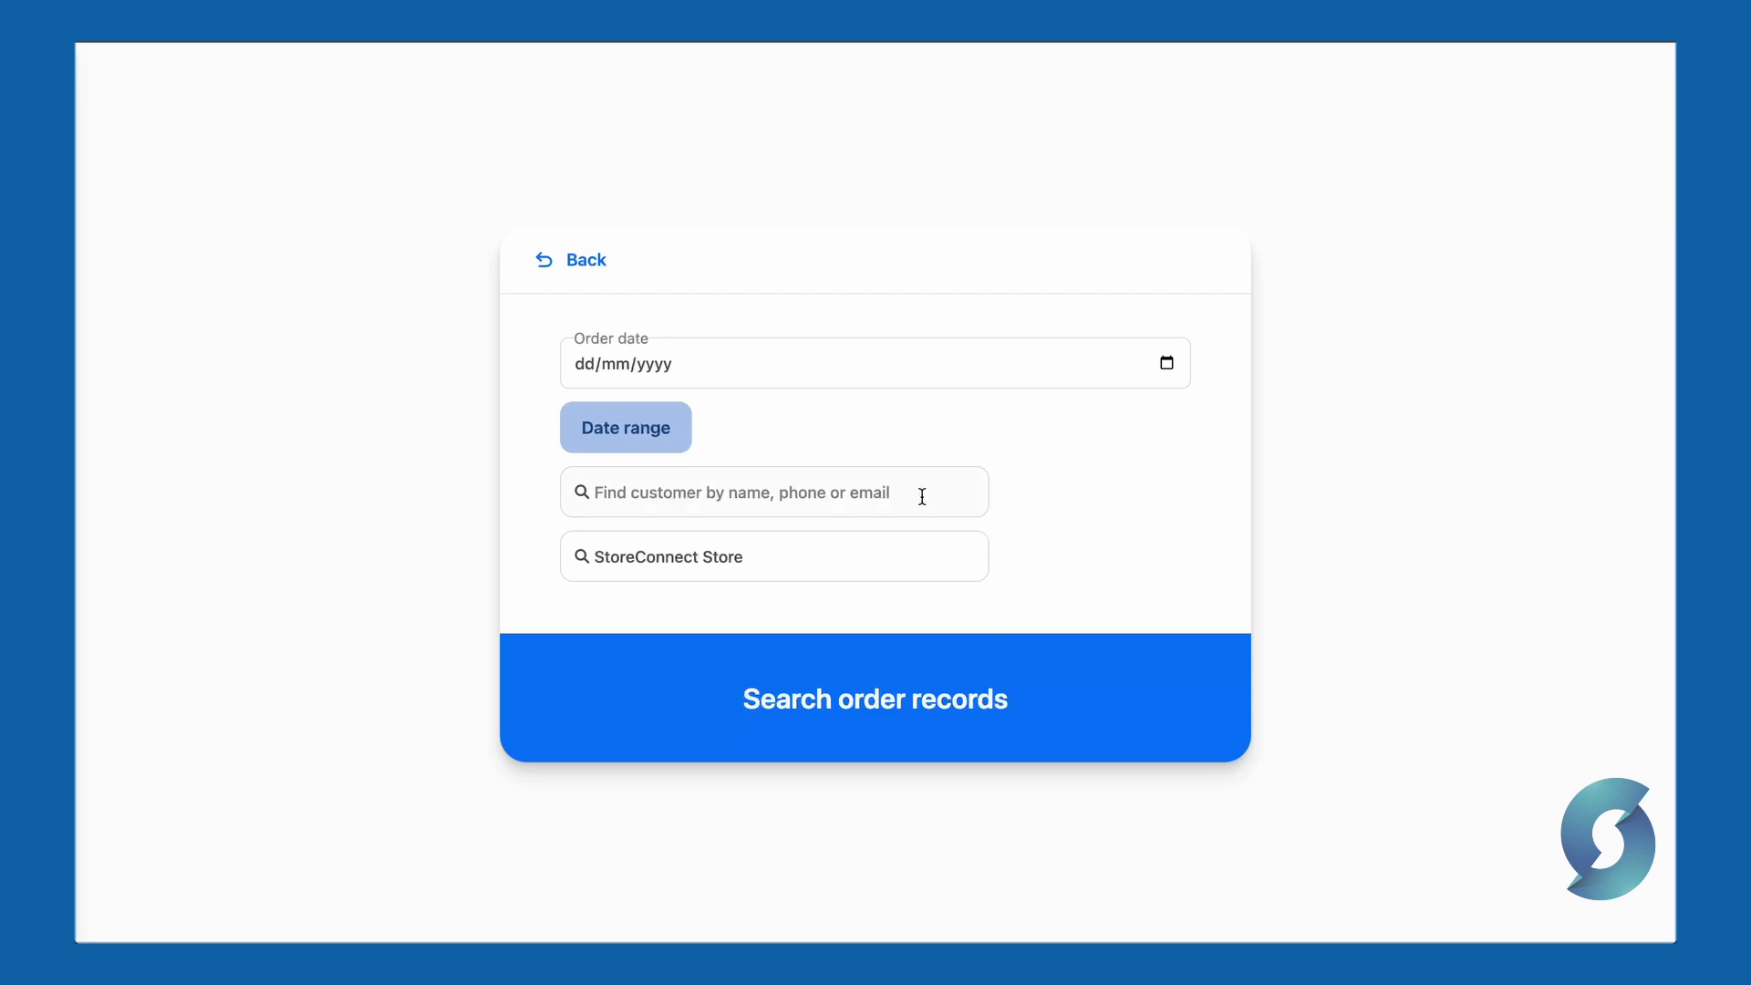
left_click(581, 262)
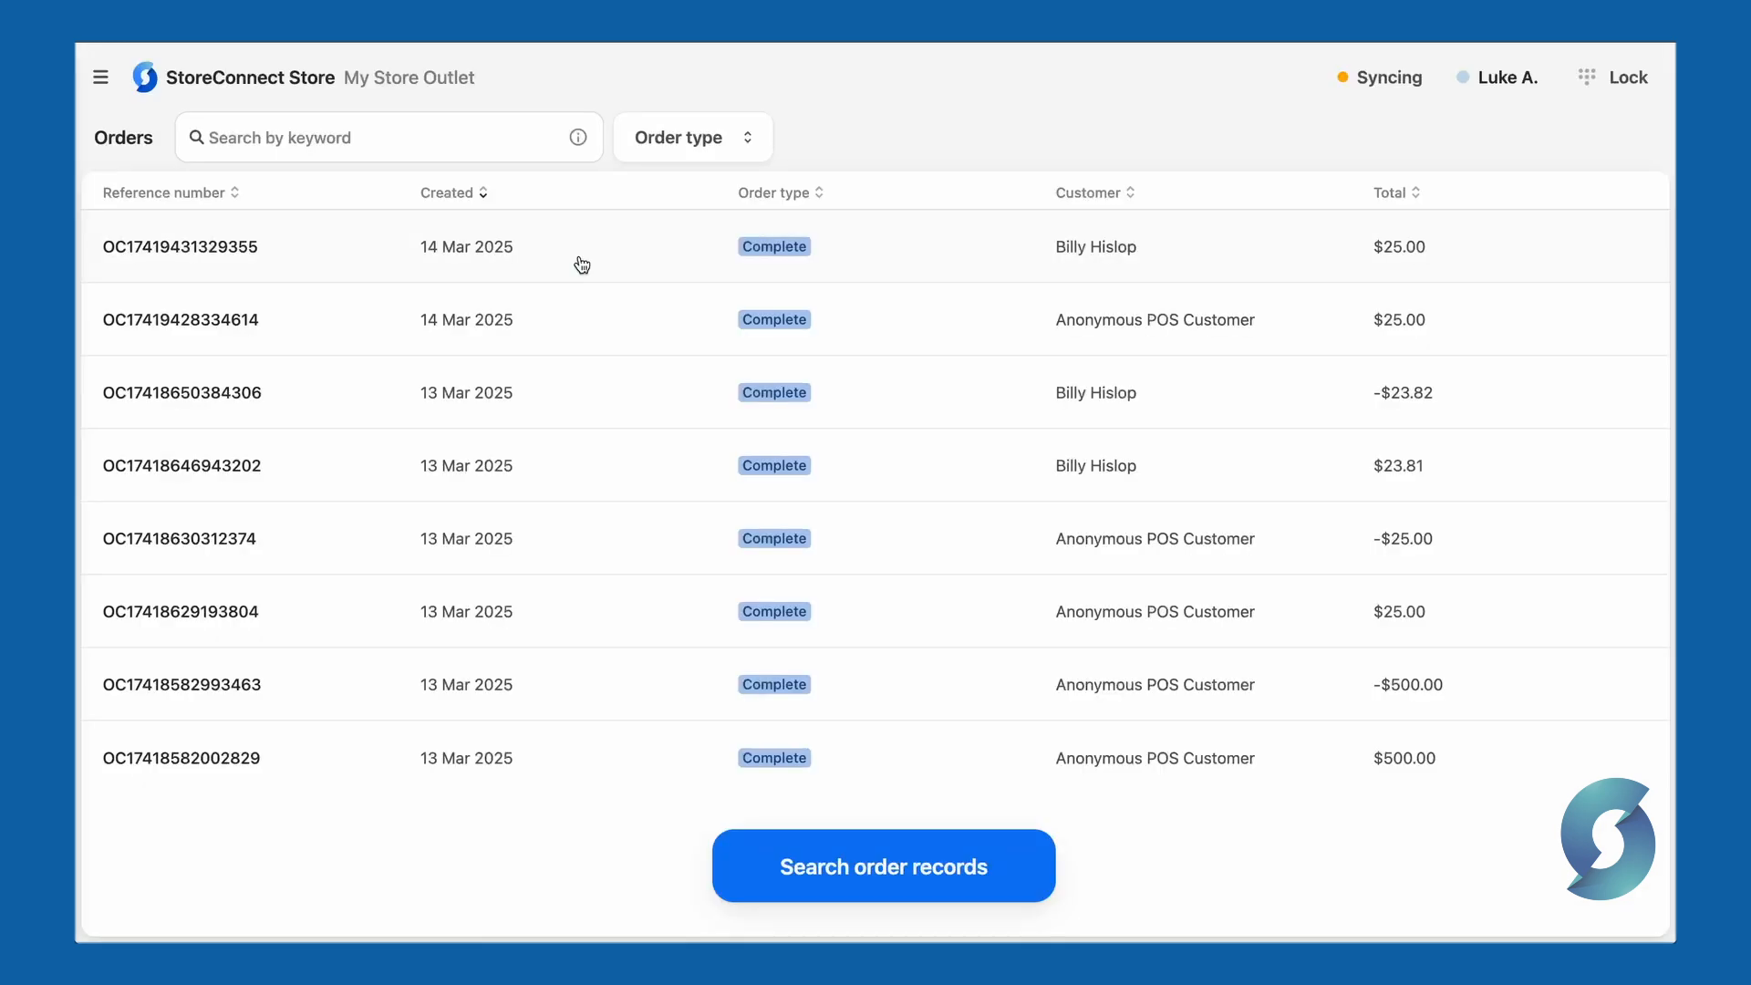
- Start a refund or exchange on the most recent $25.00 order
left_click(915, 259)
left_click(1571, 98)
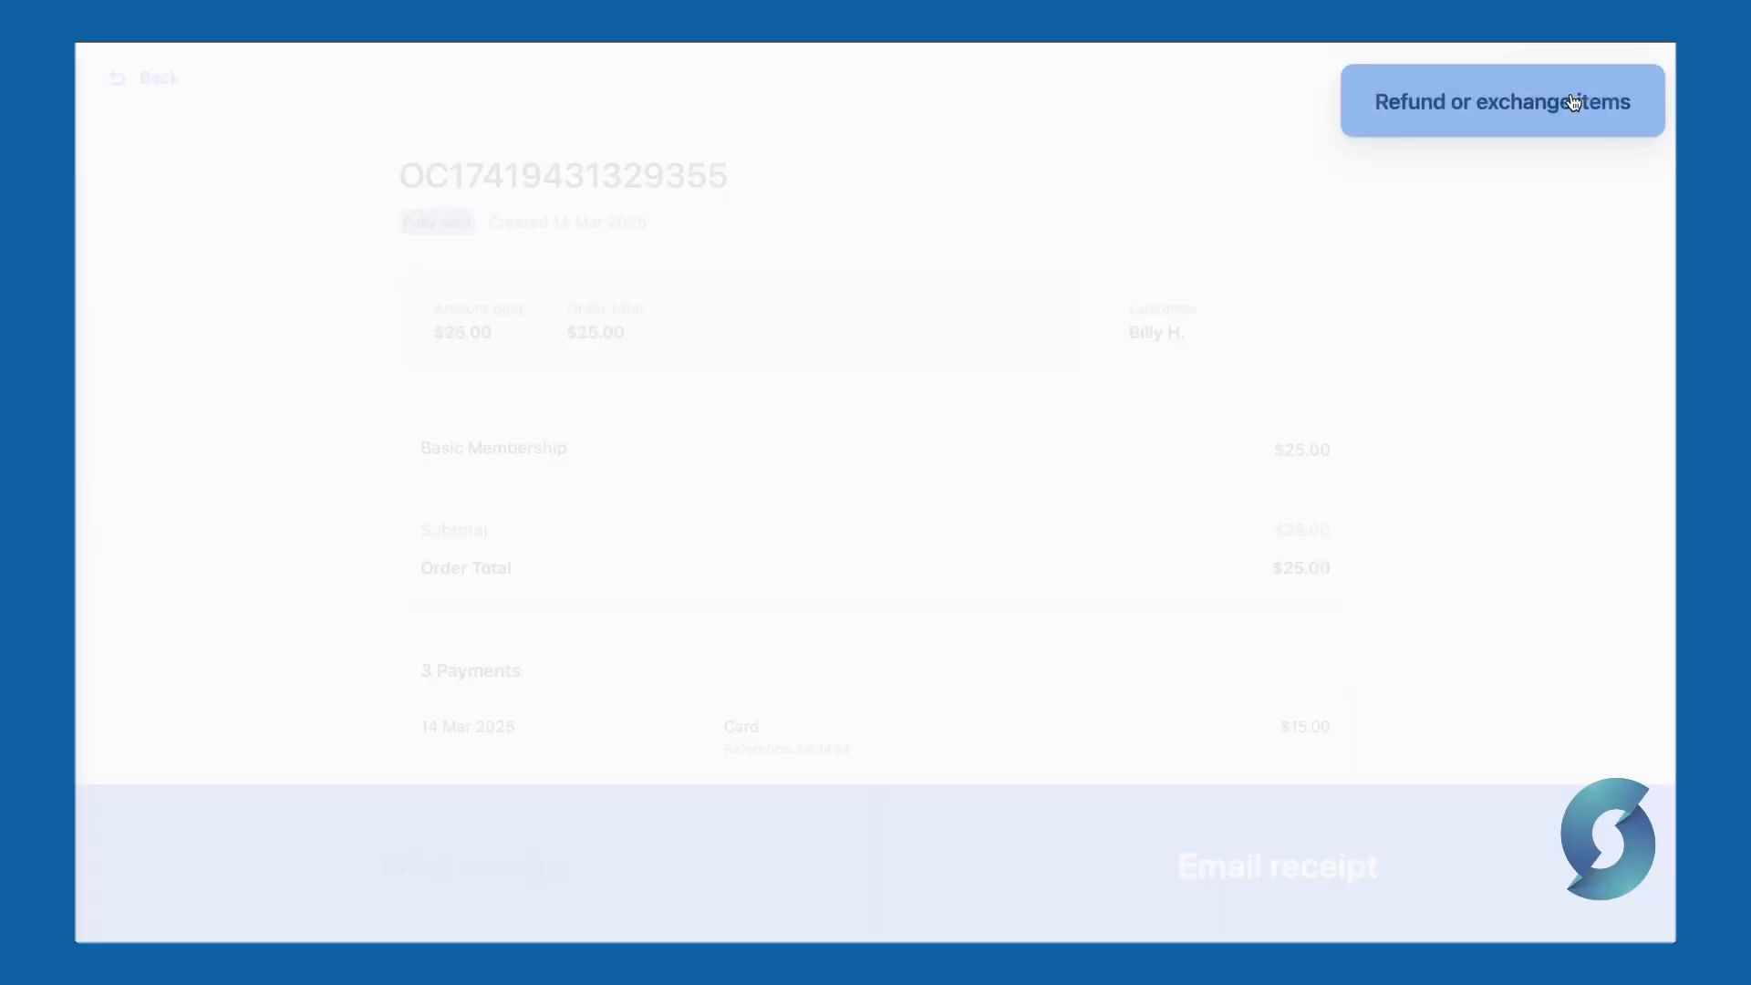
left_click(1496, 125)
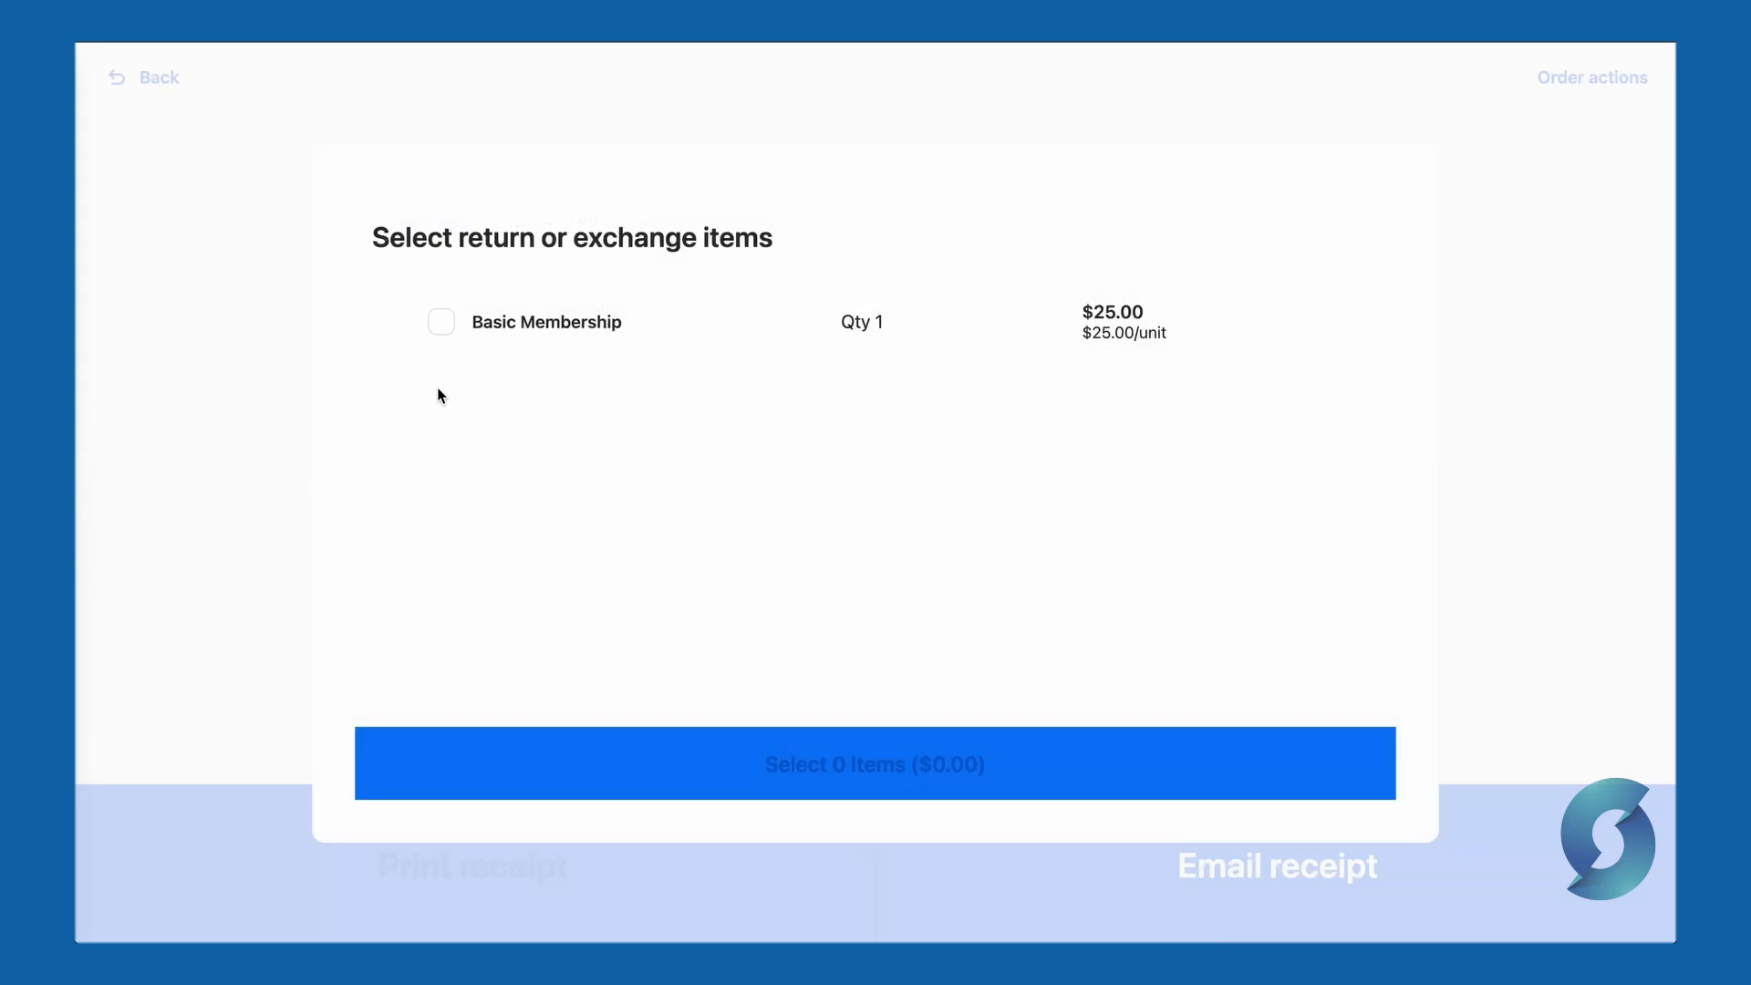
- Return the Basic Membership, keeping $15.00 back to card and $10.00 to cash
left_click(441, 323)
left_click(873, 789)
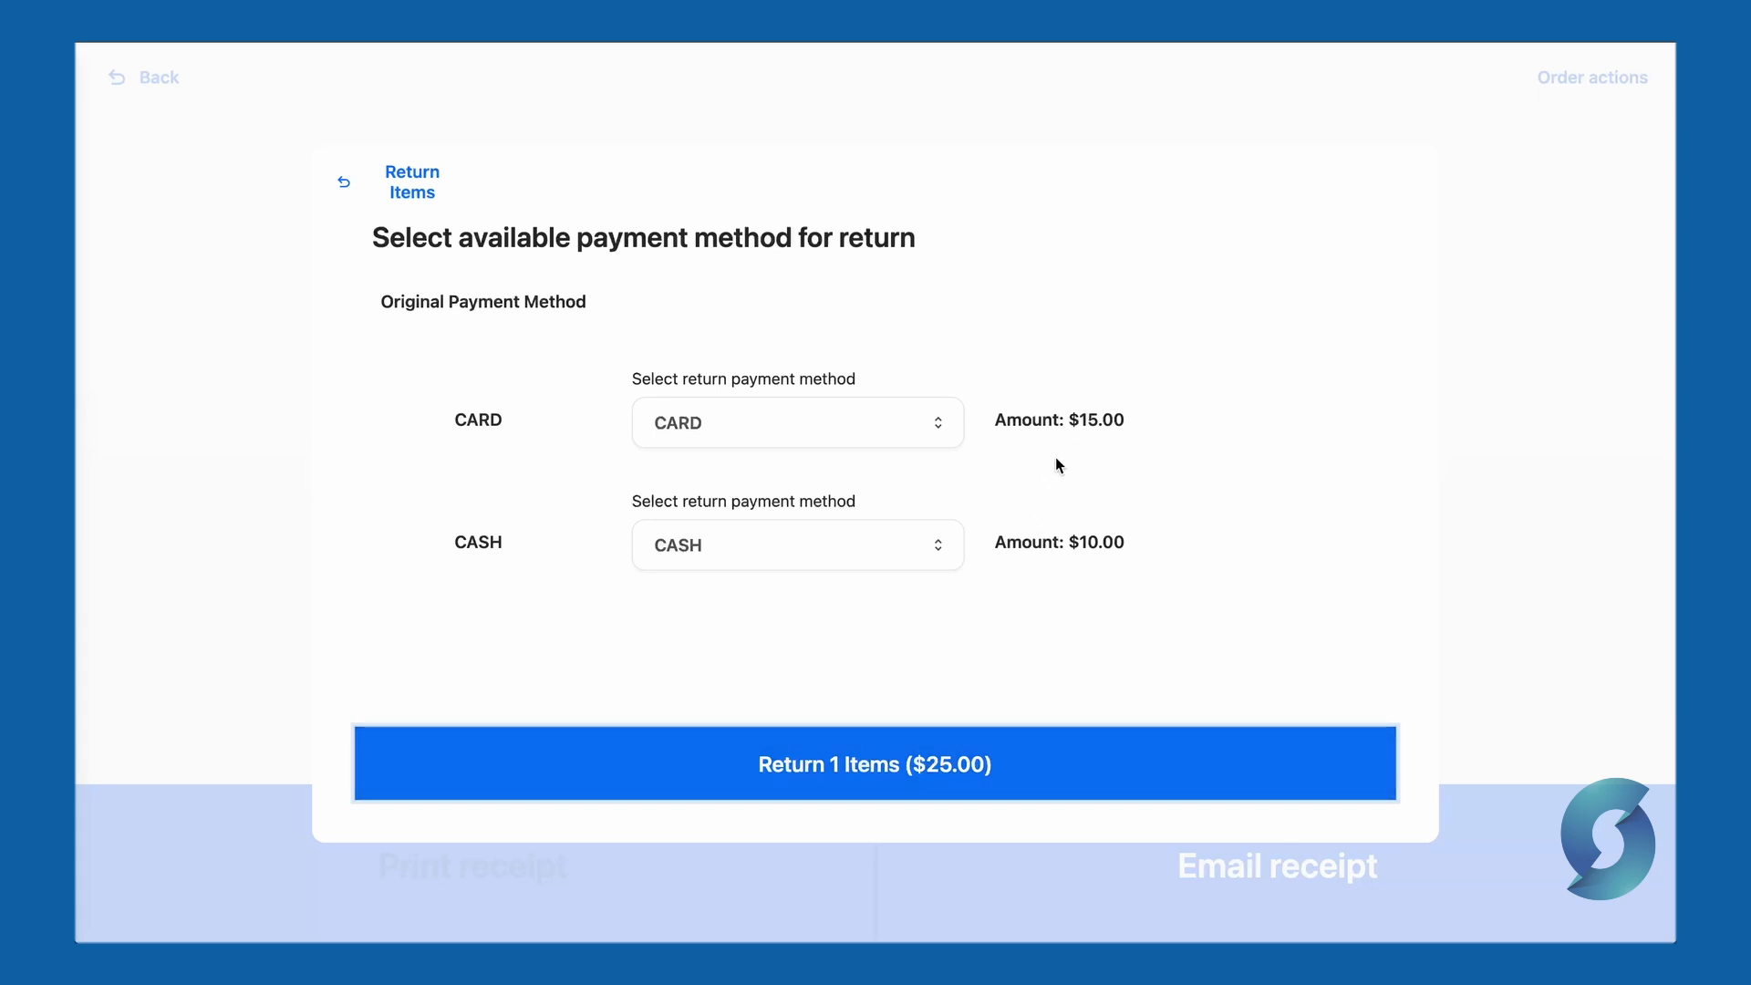
left_click(756, 422)
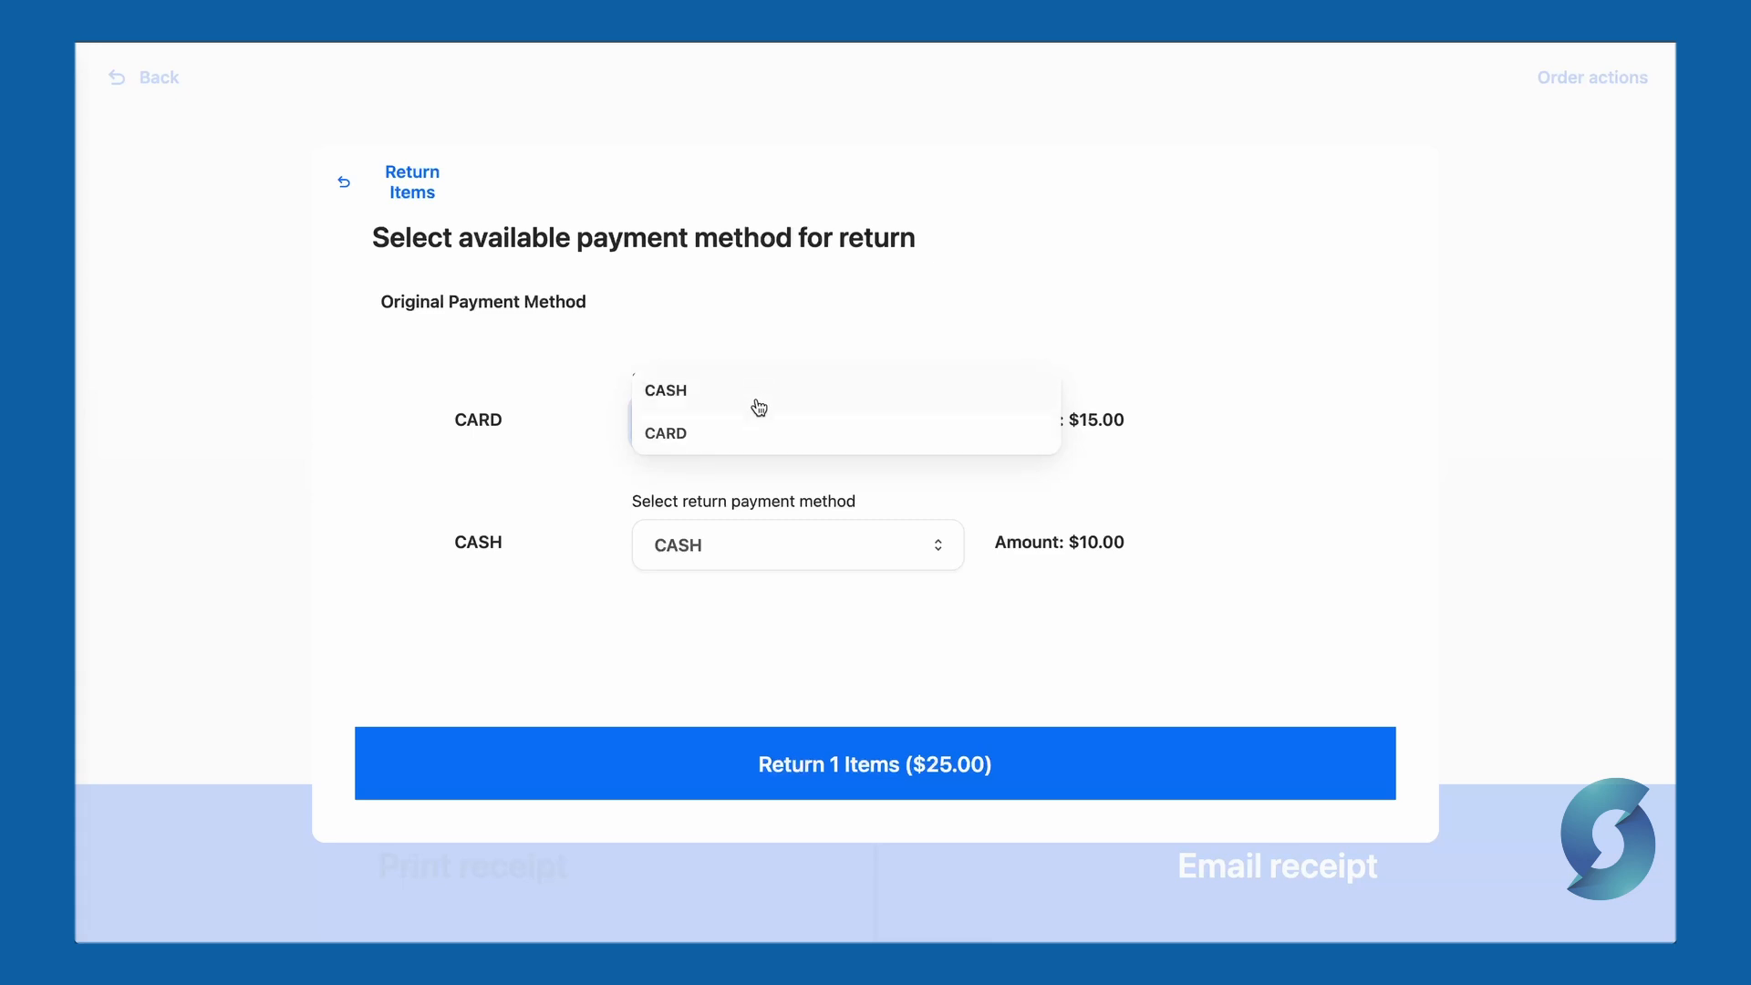
left_click(756, 437)
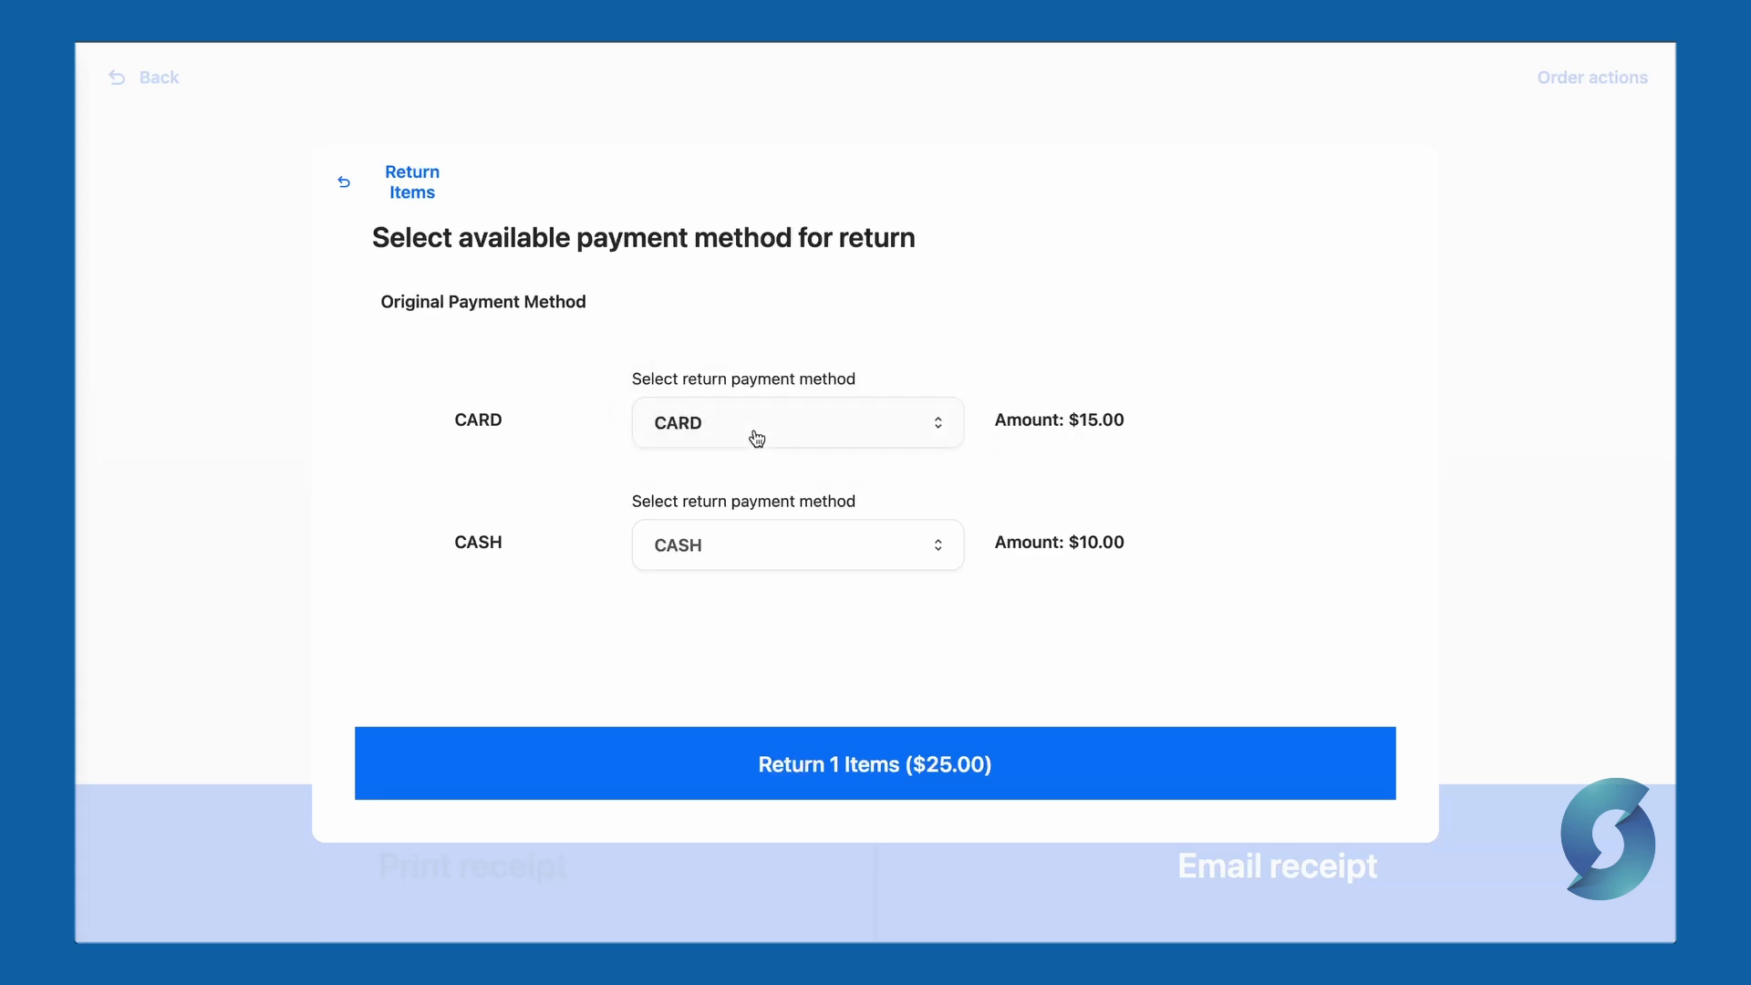
left_click(1036, 763)
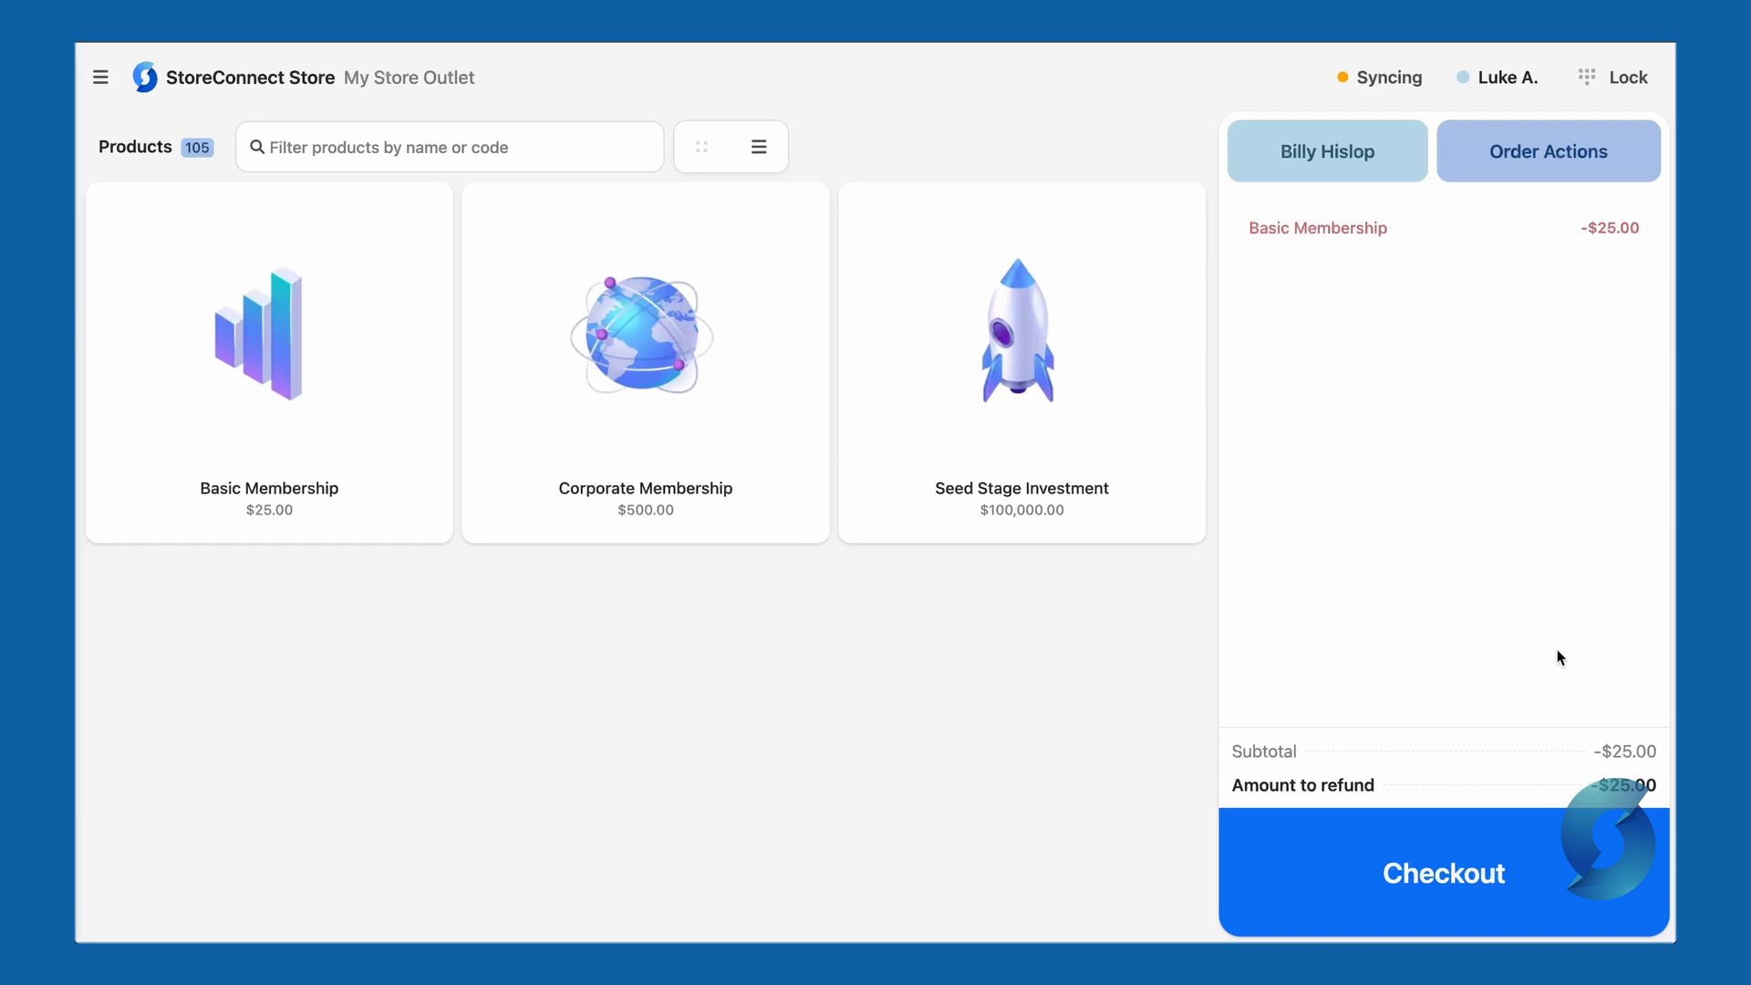
- Refund a custom $15.00 to the card, entering the card reference
left_click(1529, 862)
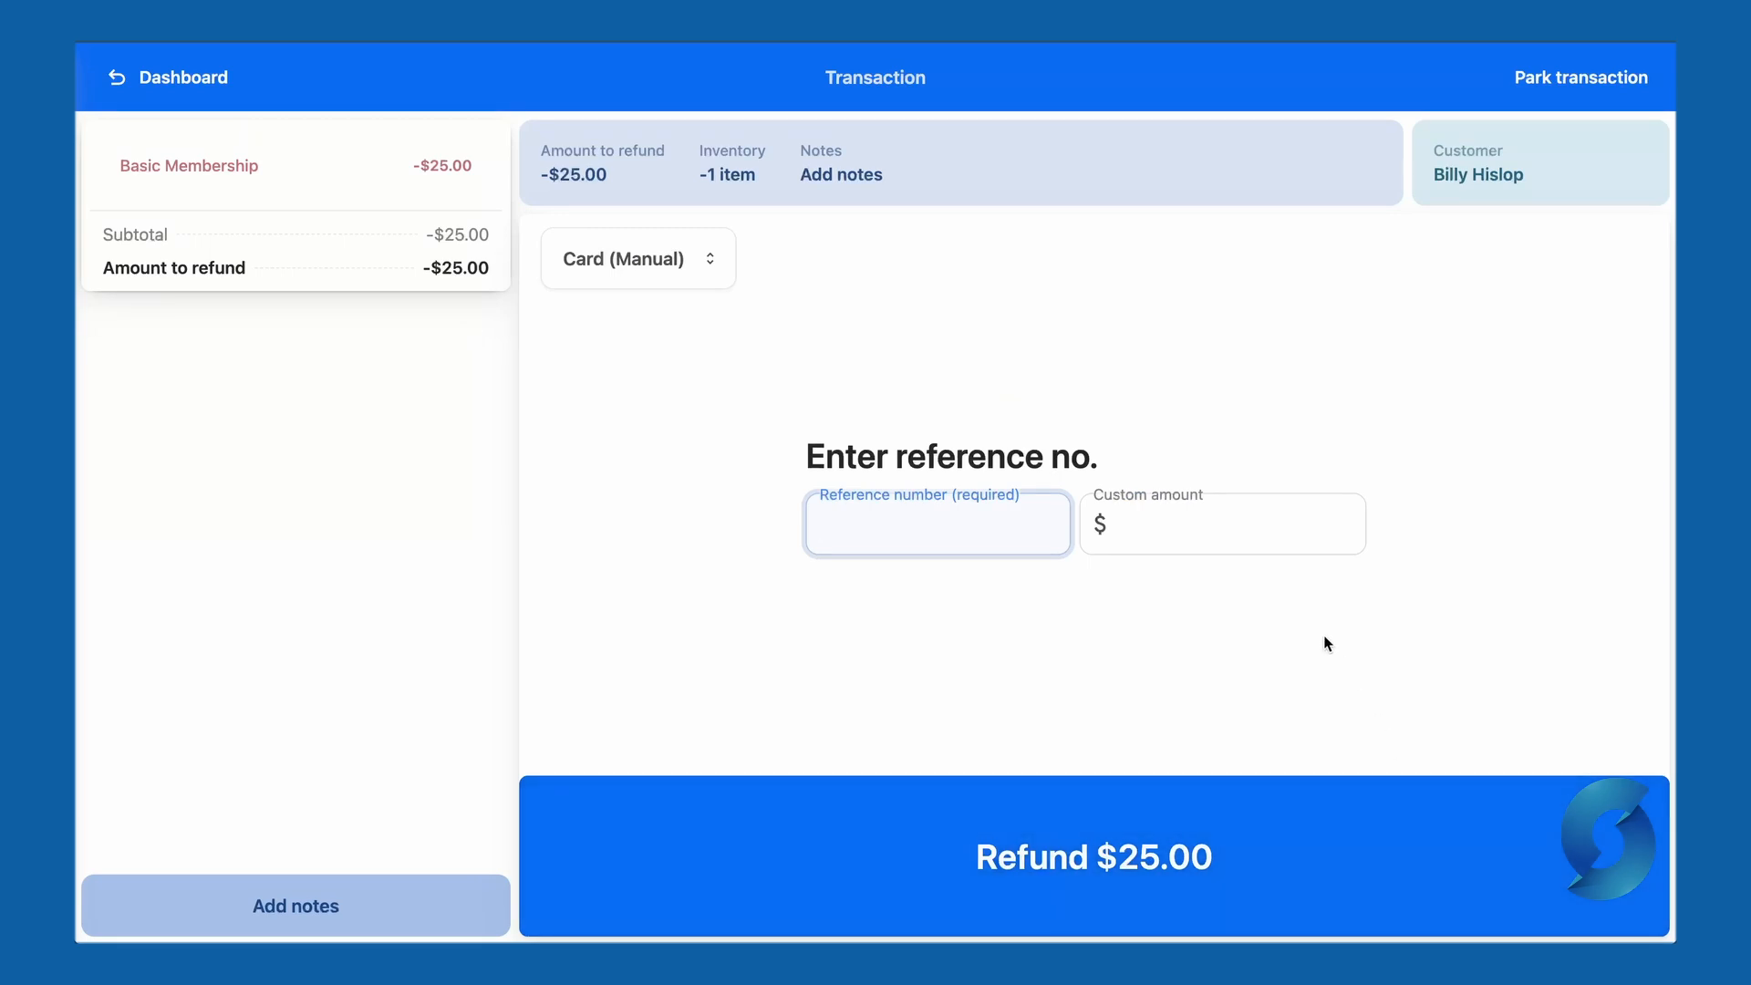
left_click(1248, 524)
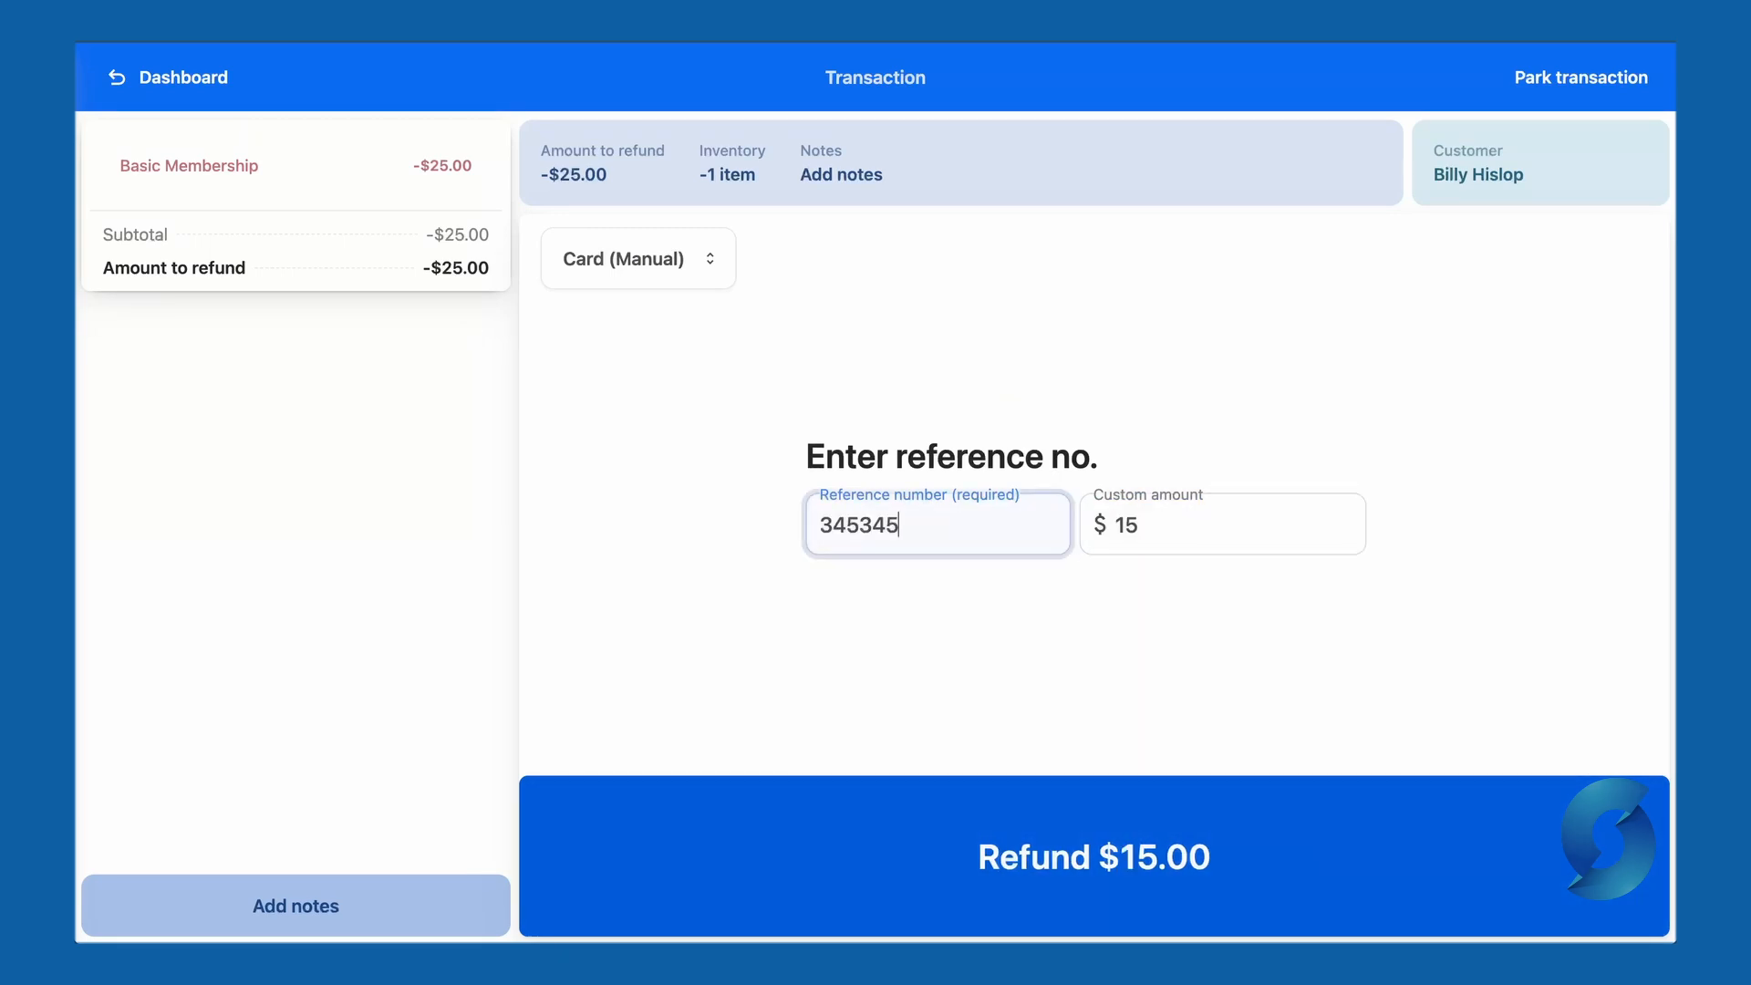
type("34534534")
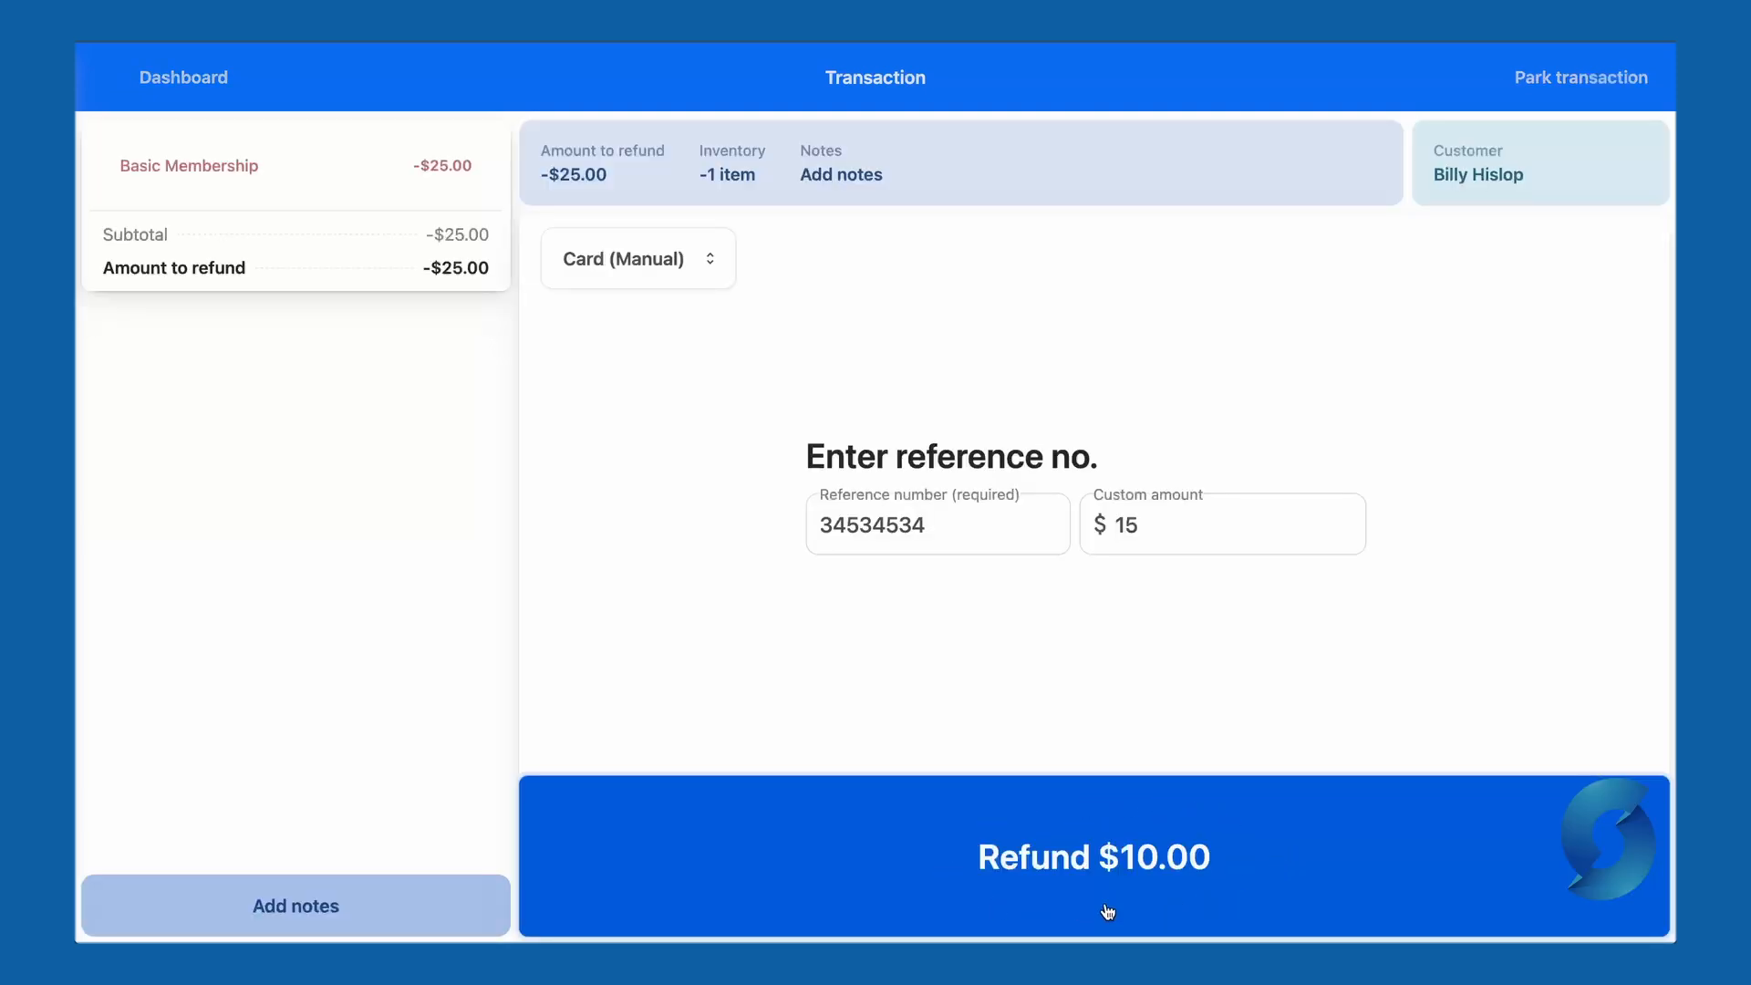
- Refund the remaining $10.00 in cash to complete the refund
left_click(679, 258)
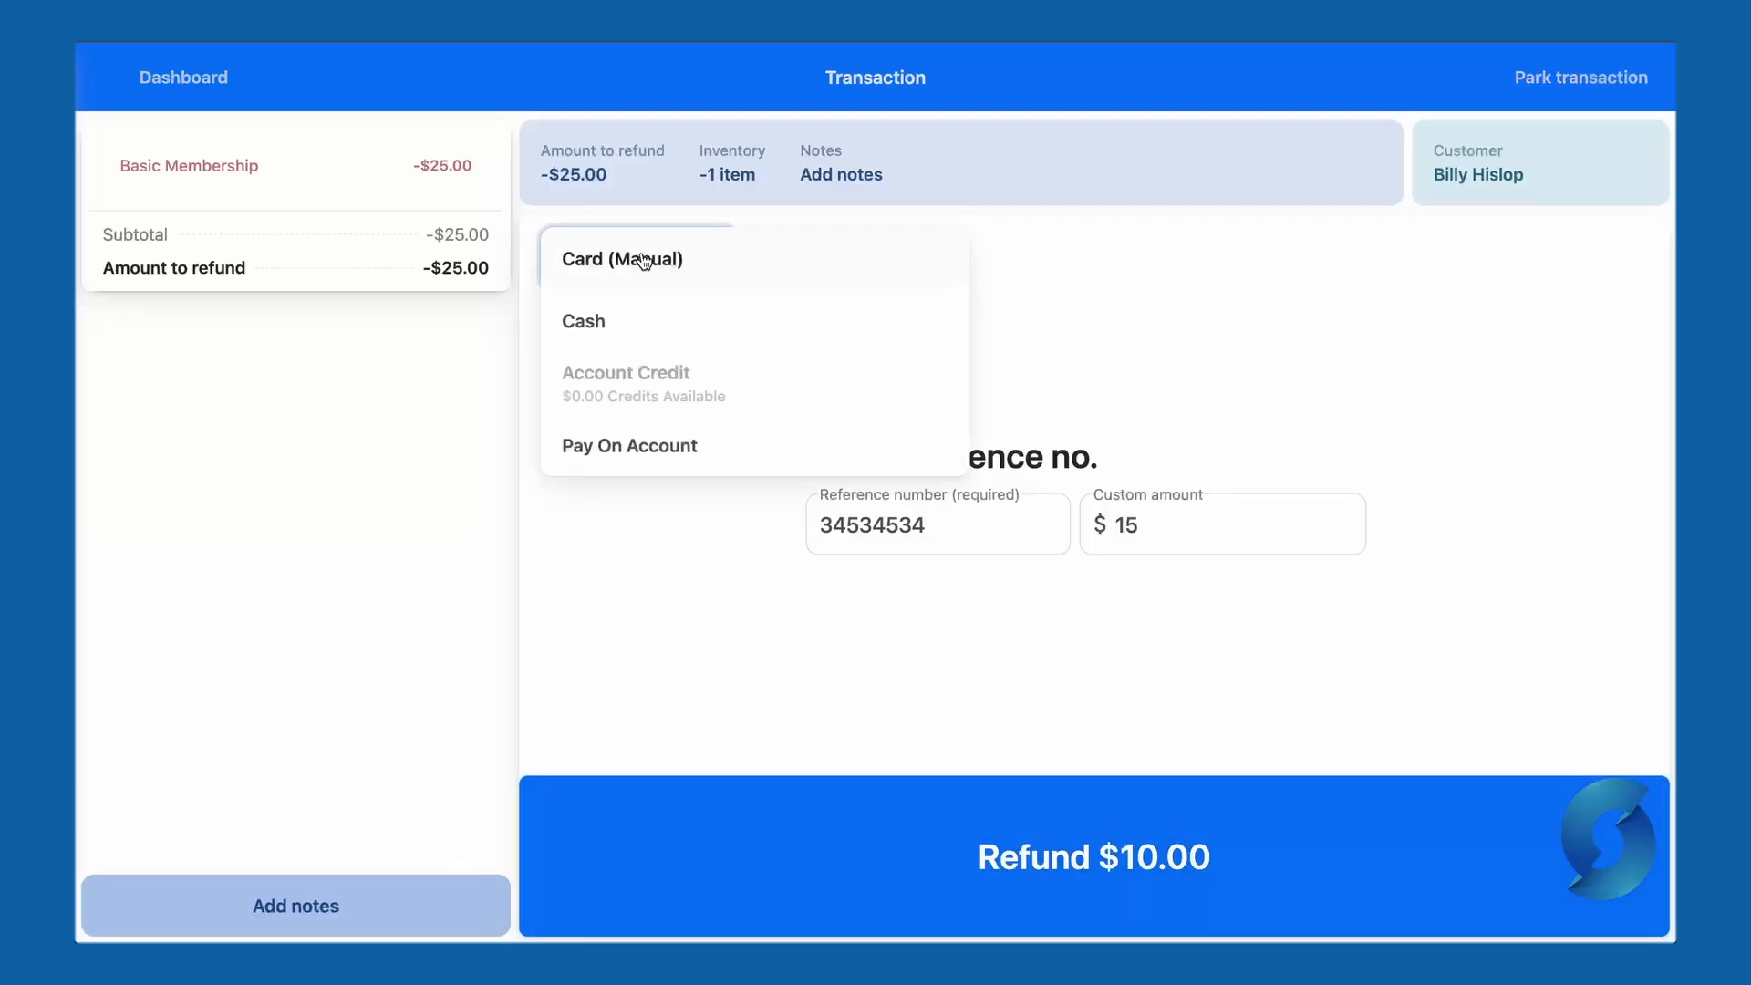
left_click(637, 320)
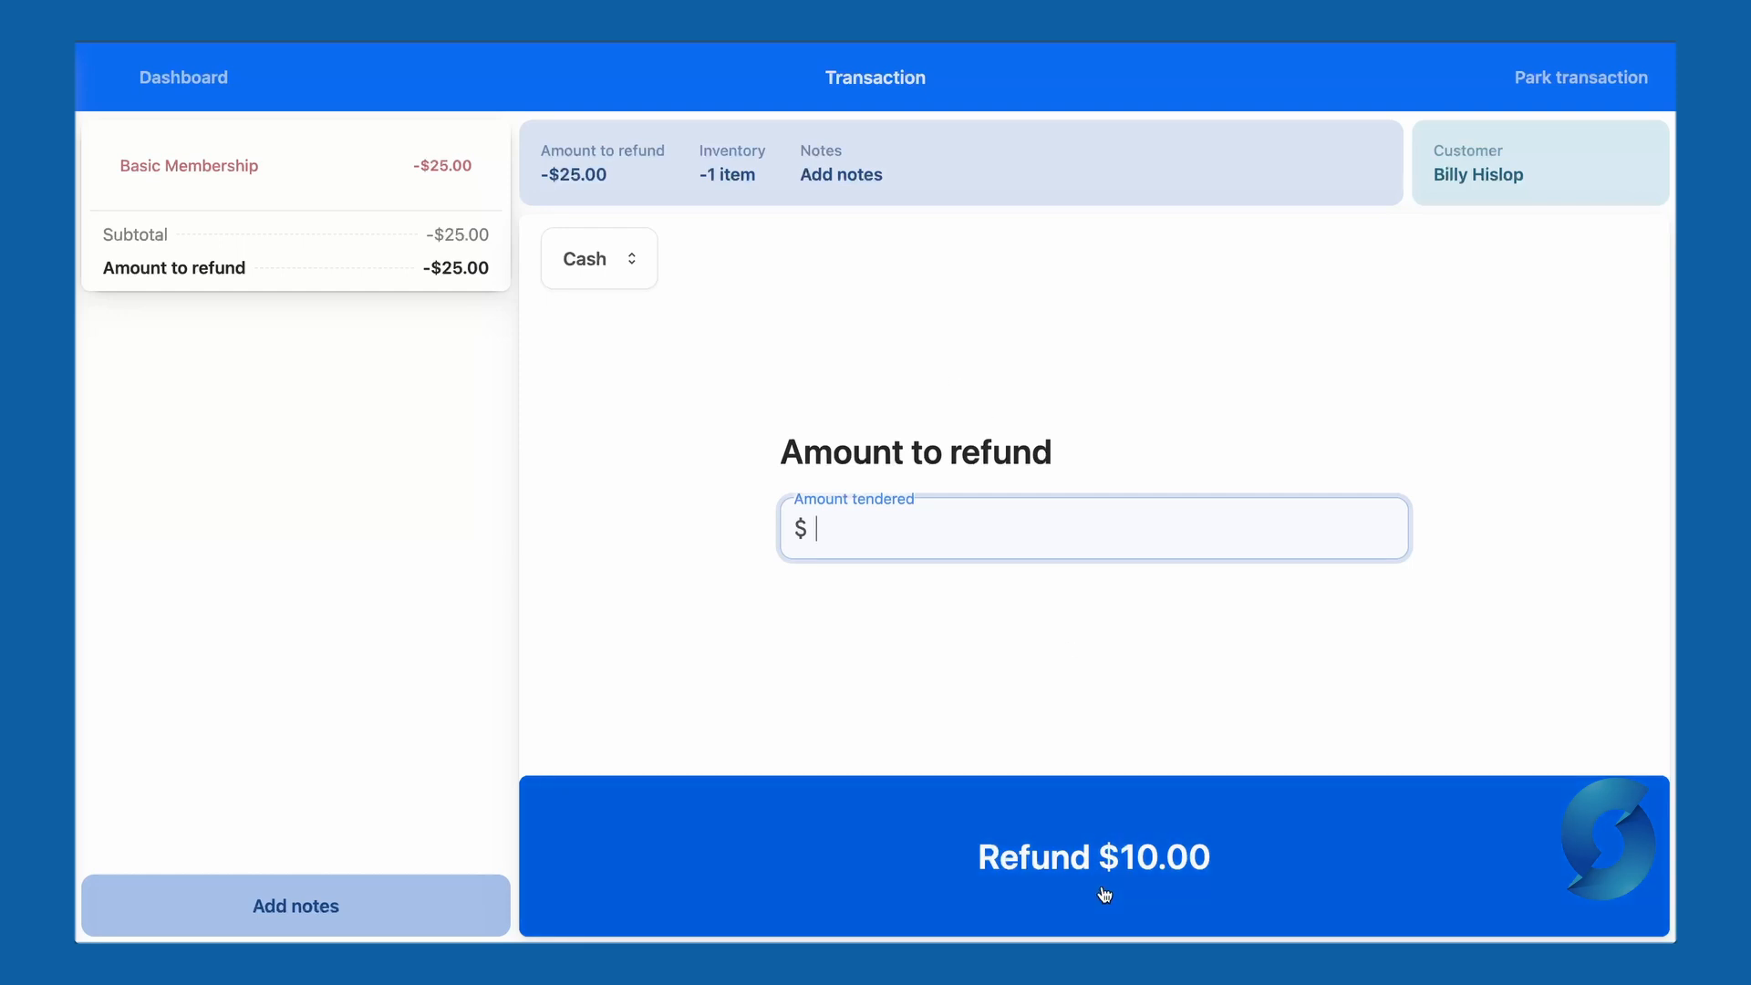
left_click(1103, 903)
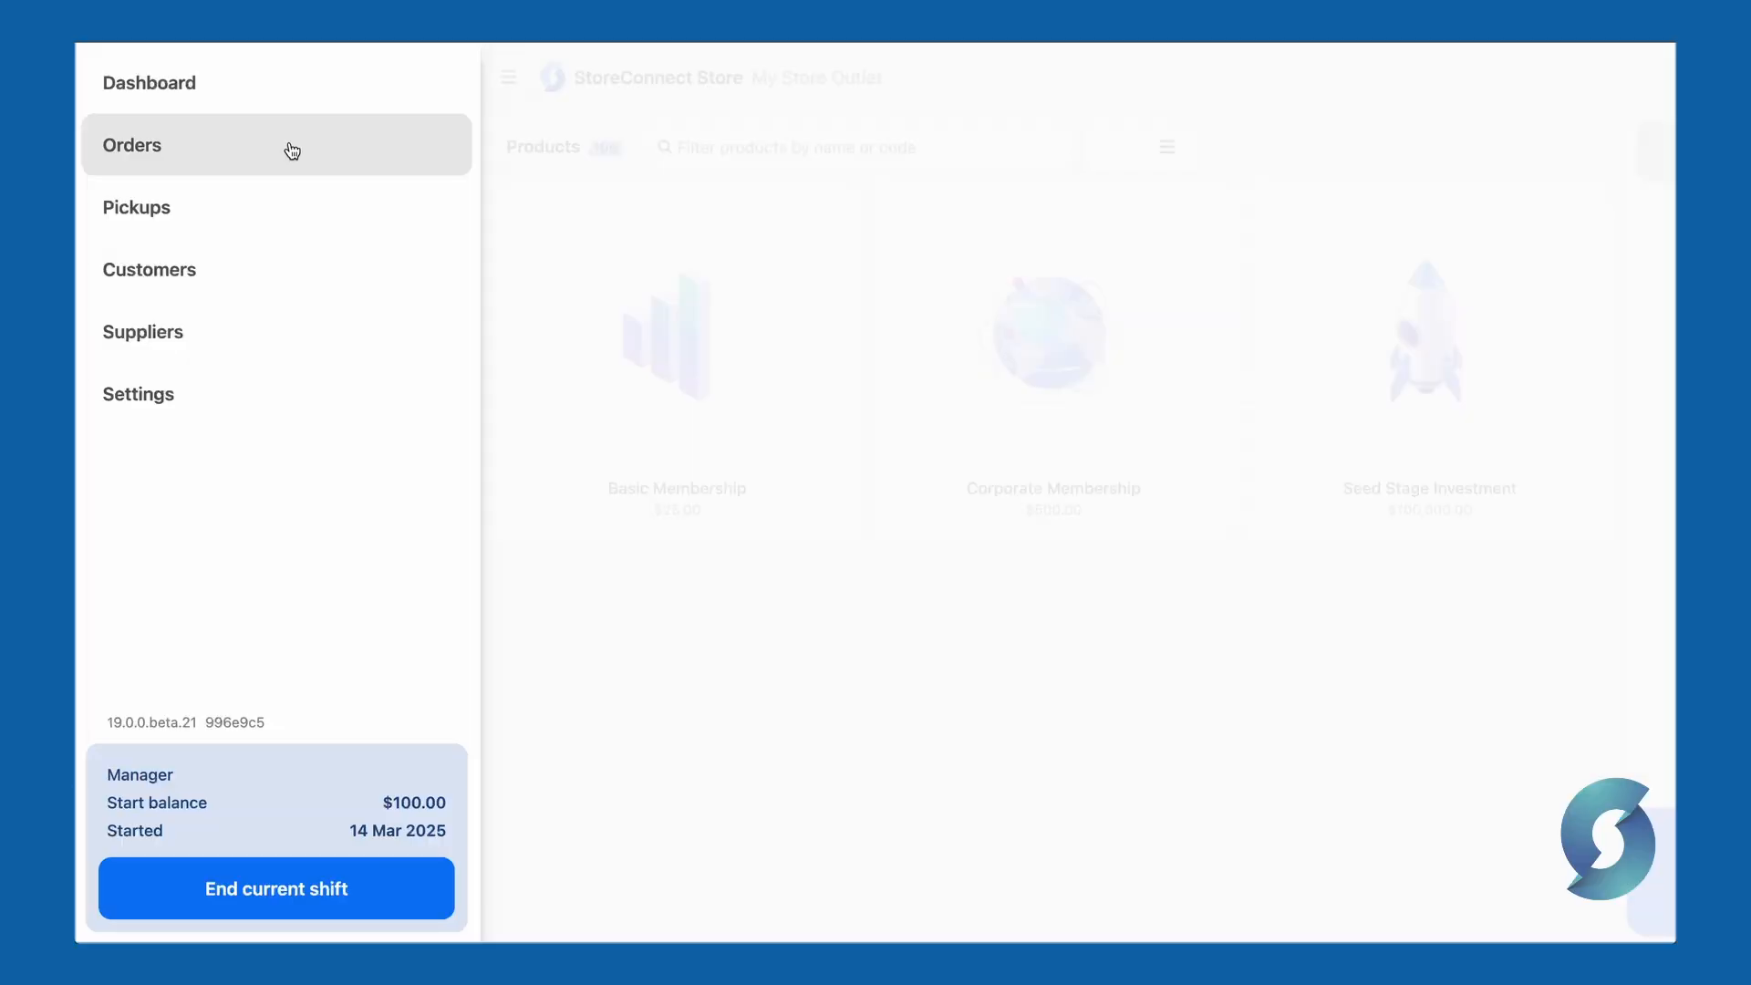
- Tour Pickups, Customers, Suppliers (viewing Hot Shopping Pty Ltd) and the Settings screen
left_click(275, 217)
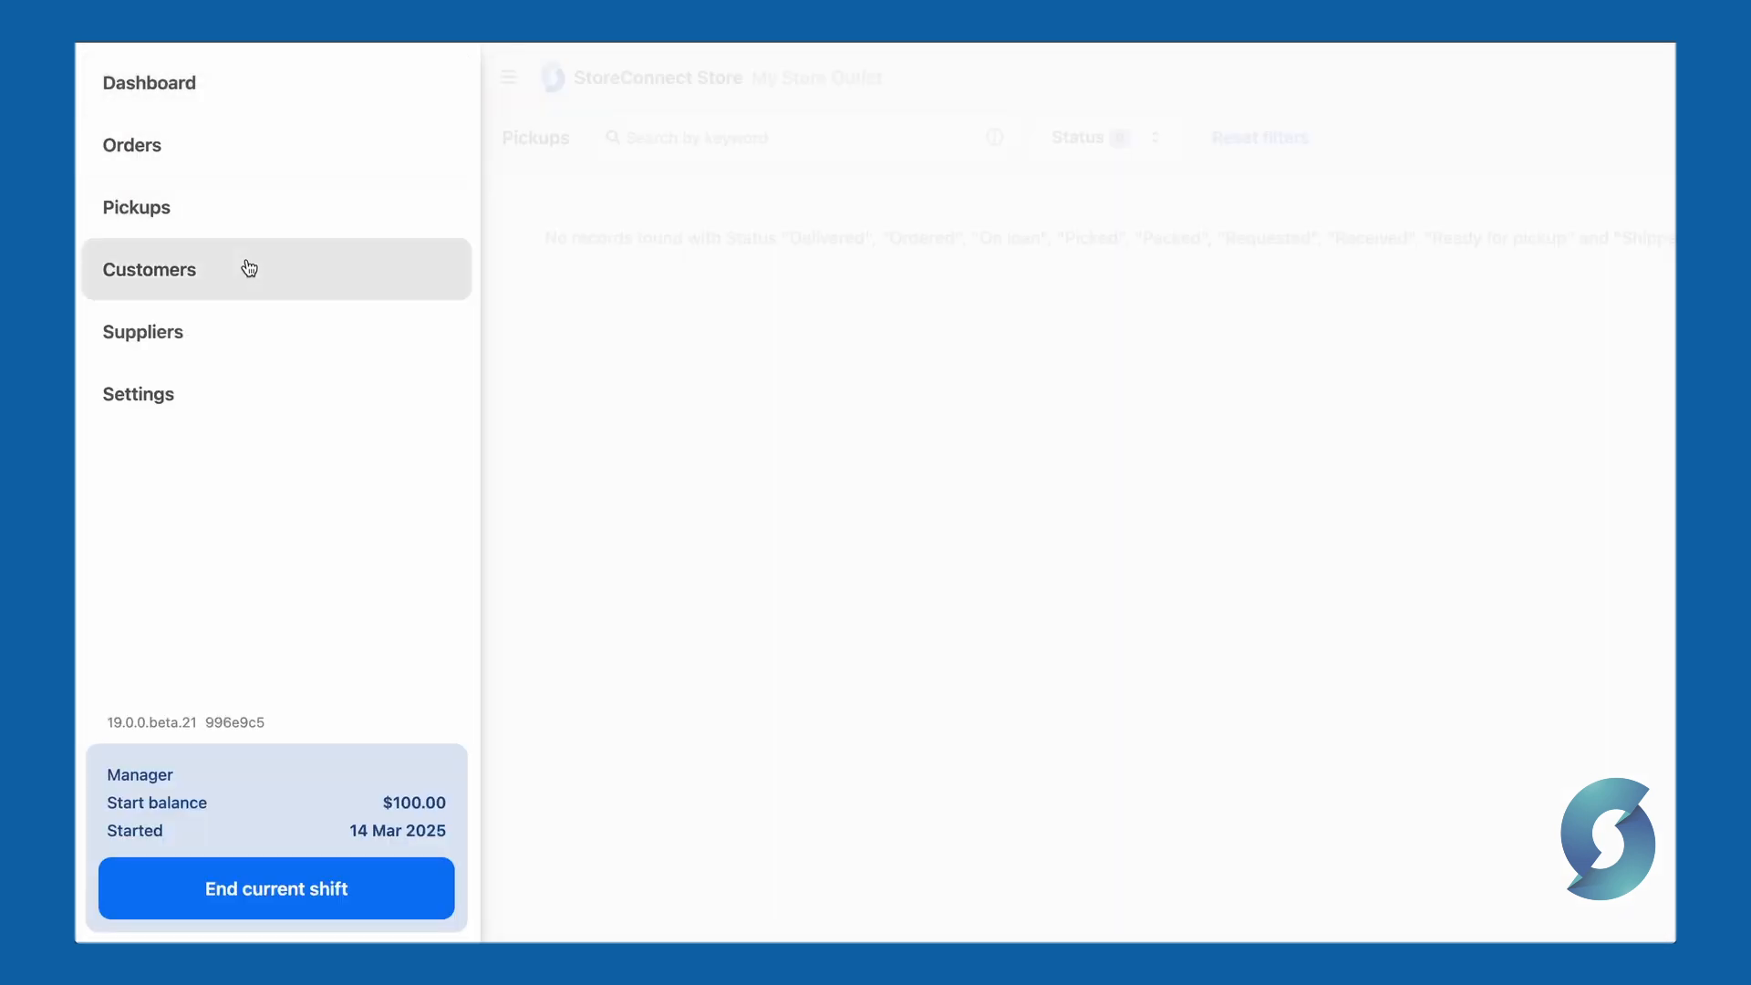
left_click(248, 267)
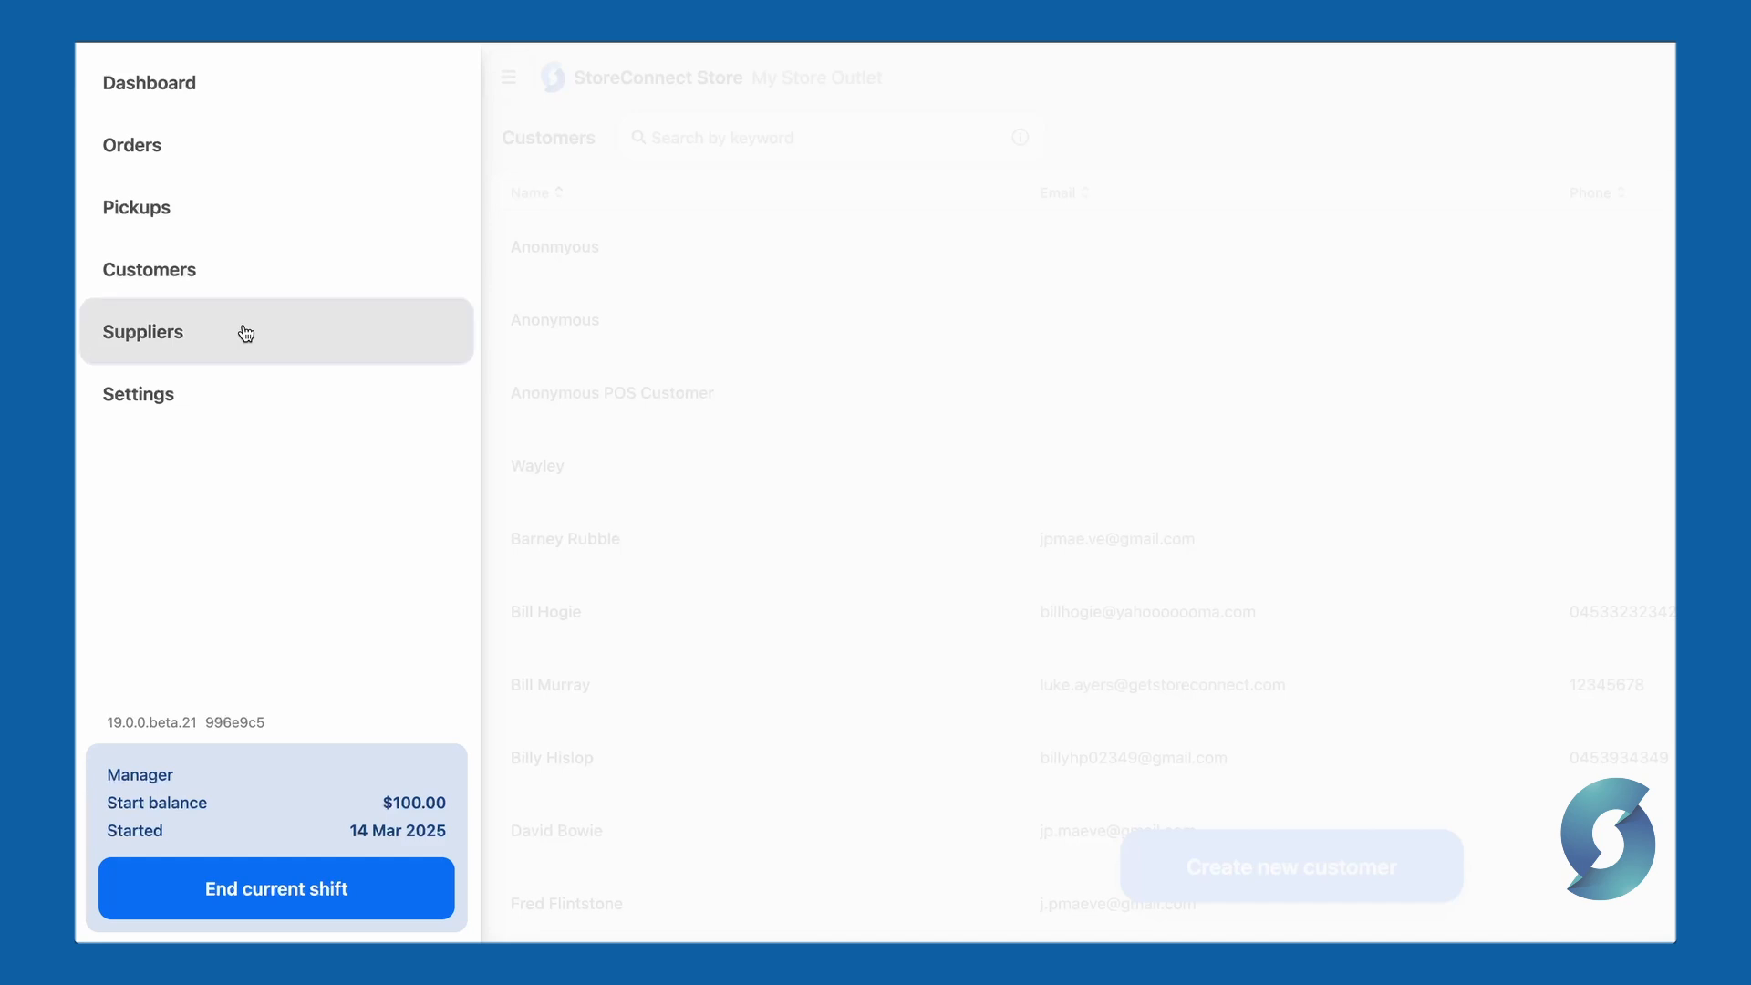
left_click(242, 332)
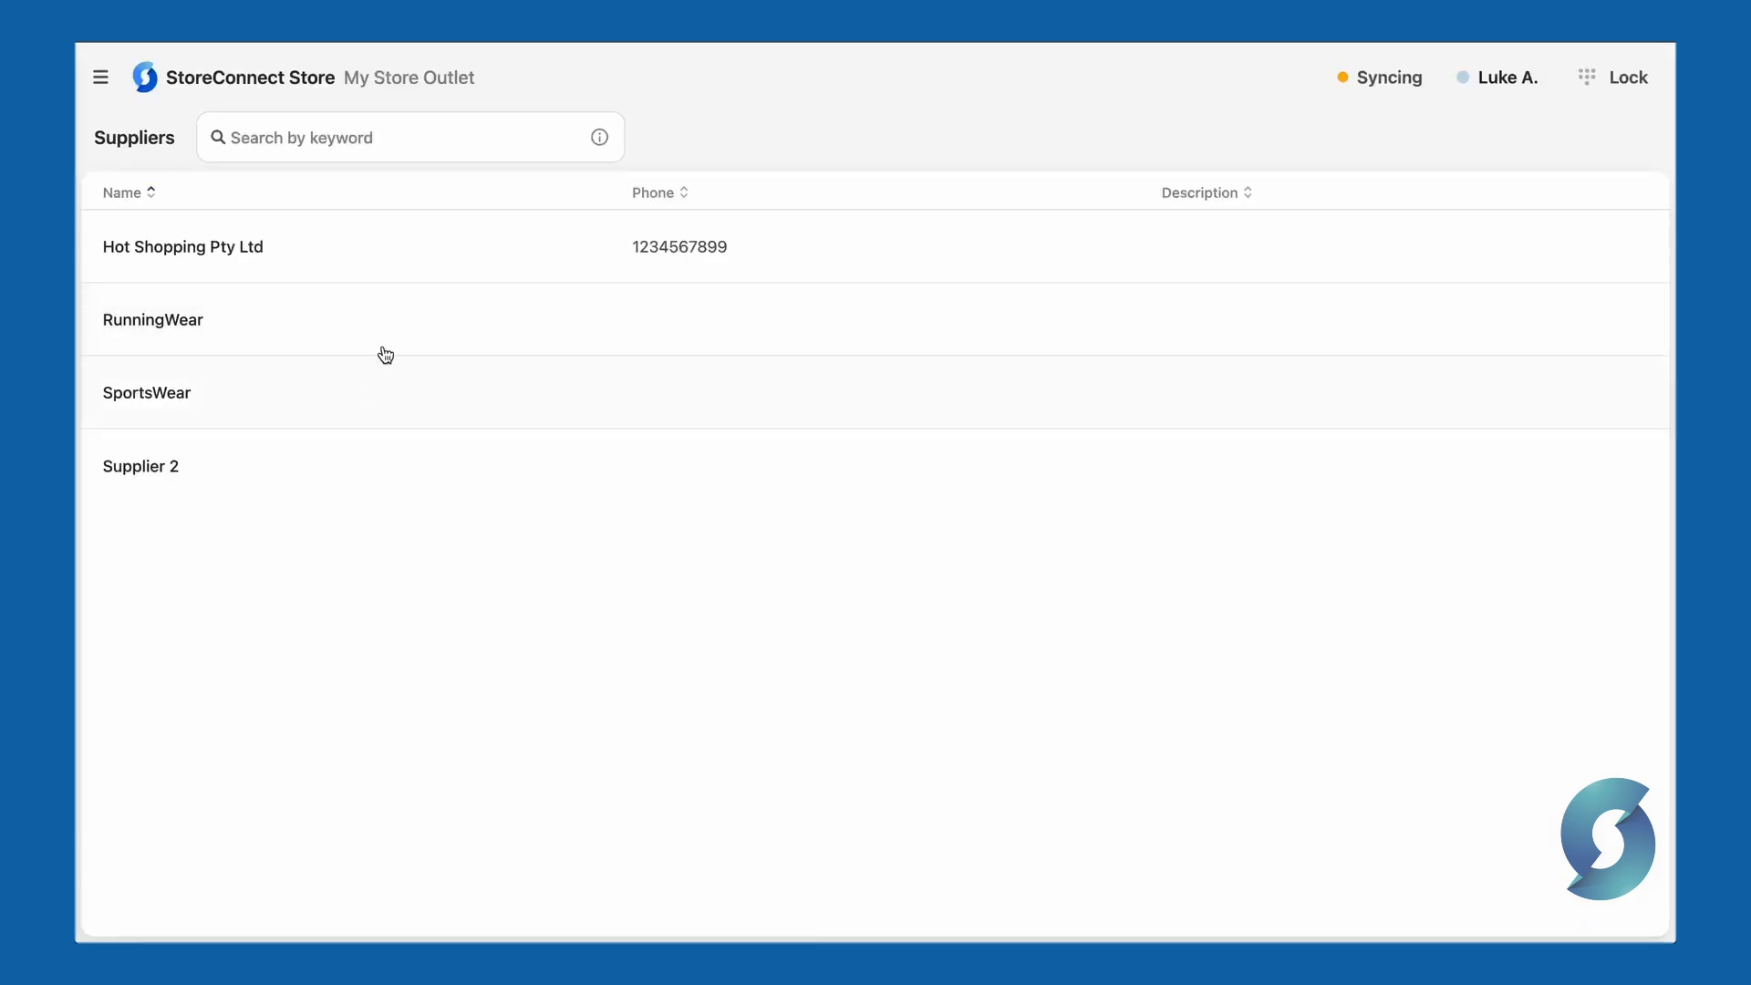
left_click(384, 273)
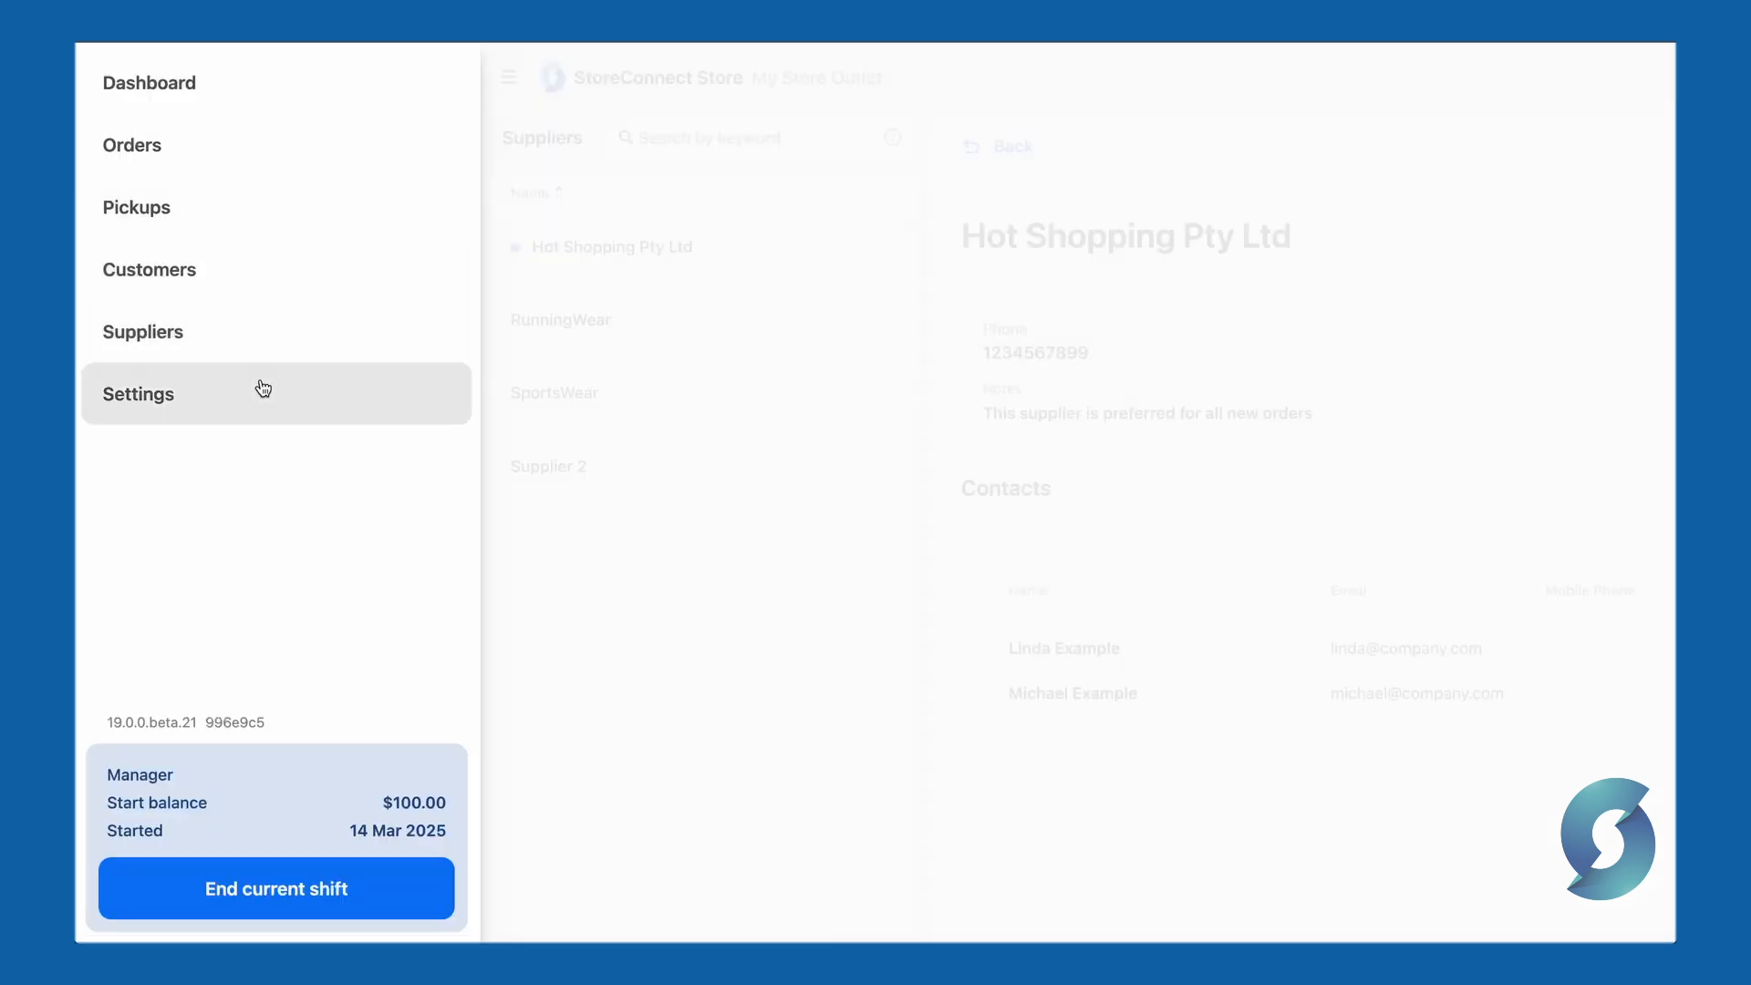
left_click(262, 386)
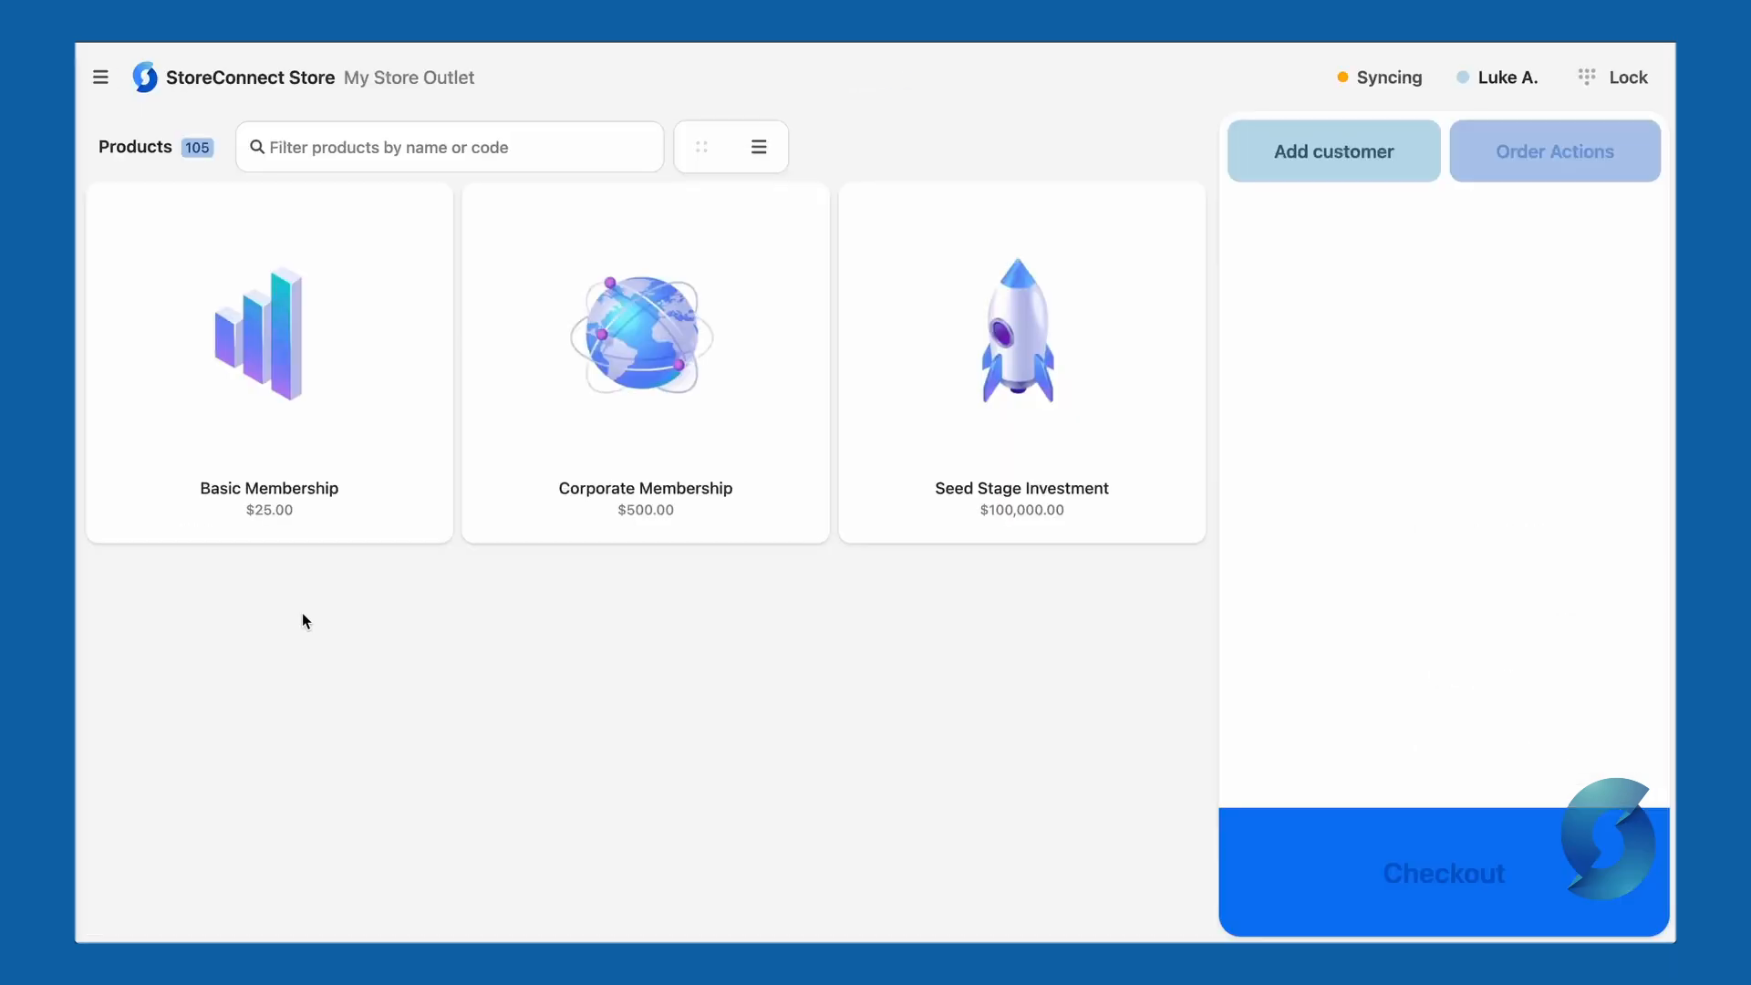
- End the current shift, confirming closing balances of $110 cash and $15 card
left_click(102, 79)
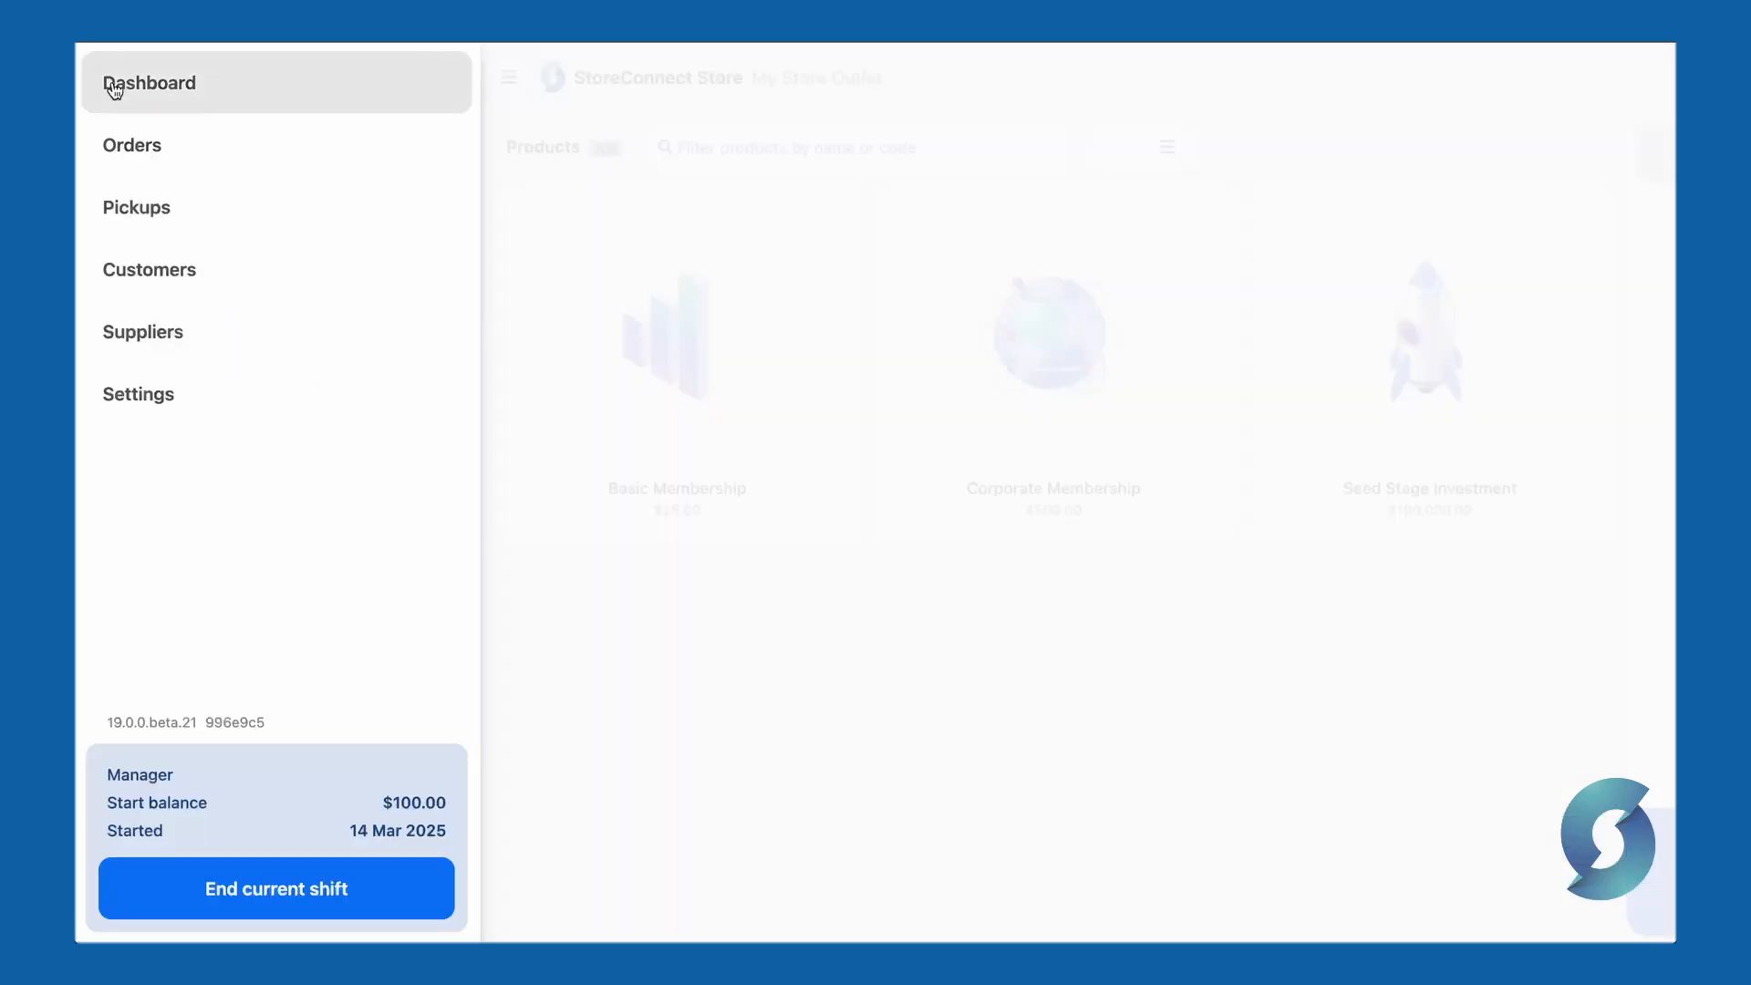
left_click(272, 918)
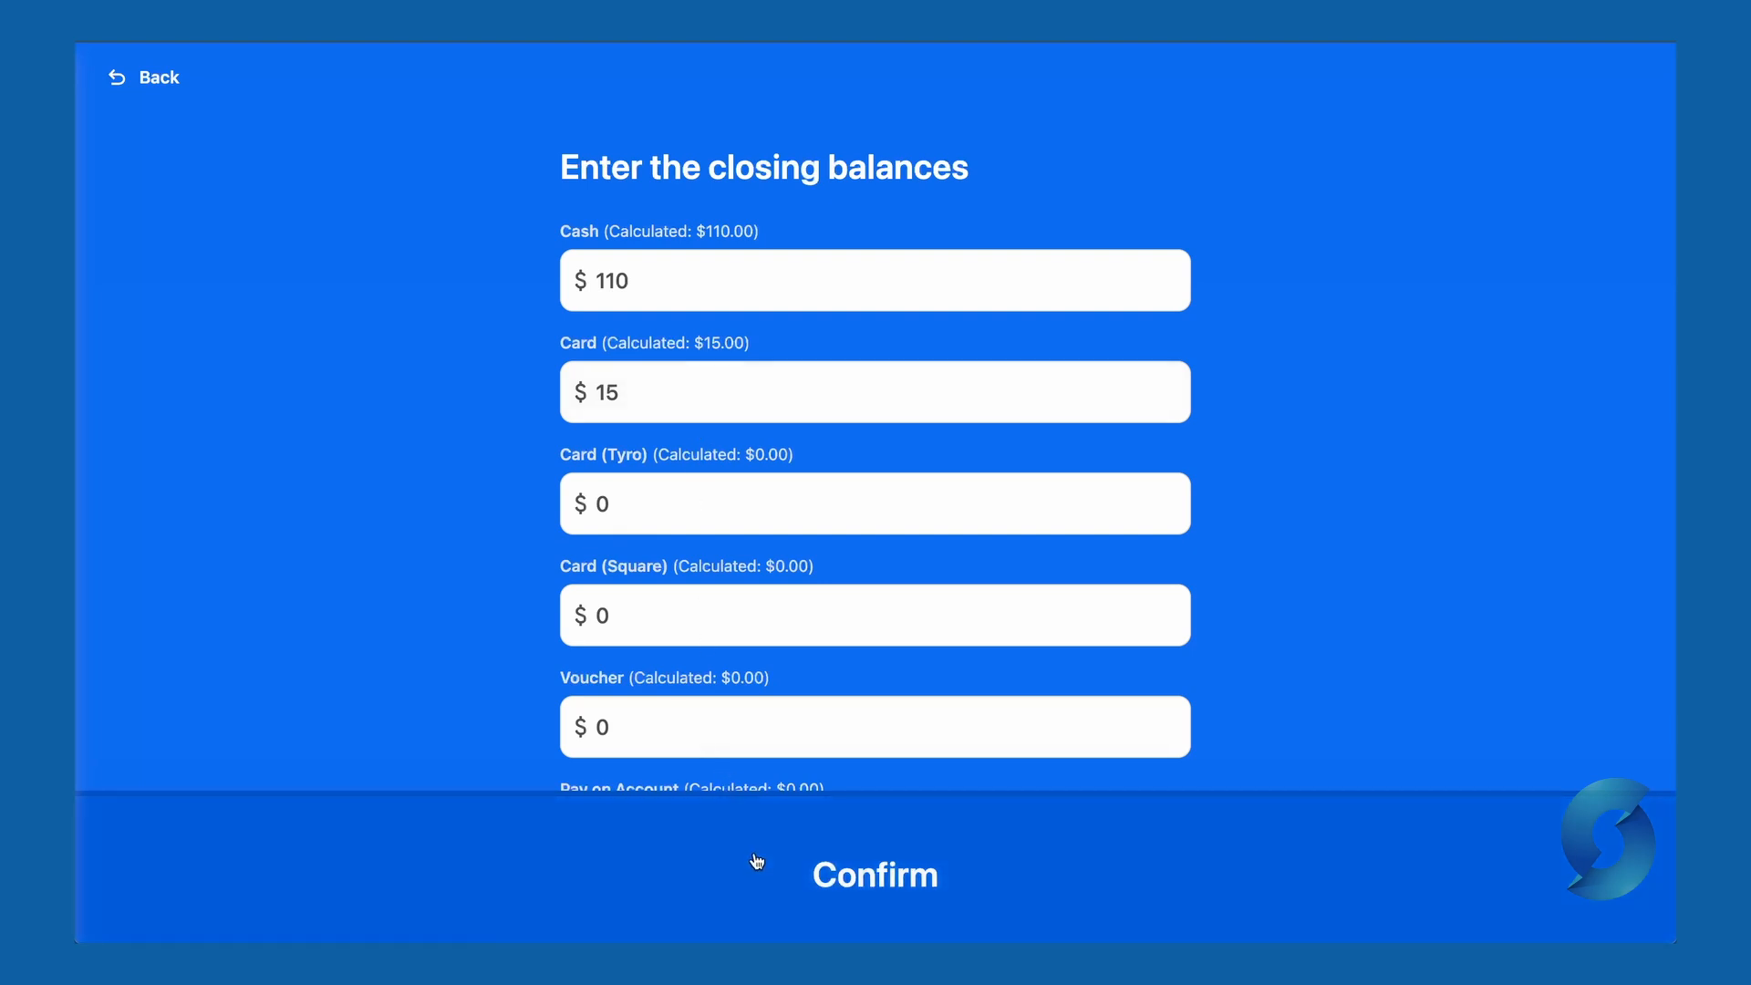
left_click(757, 861)
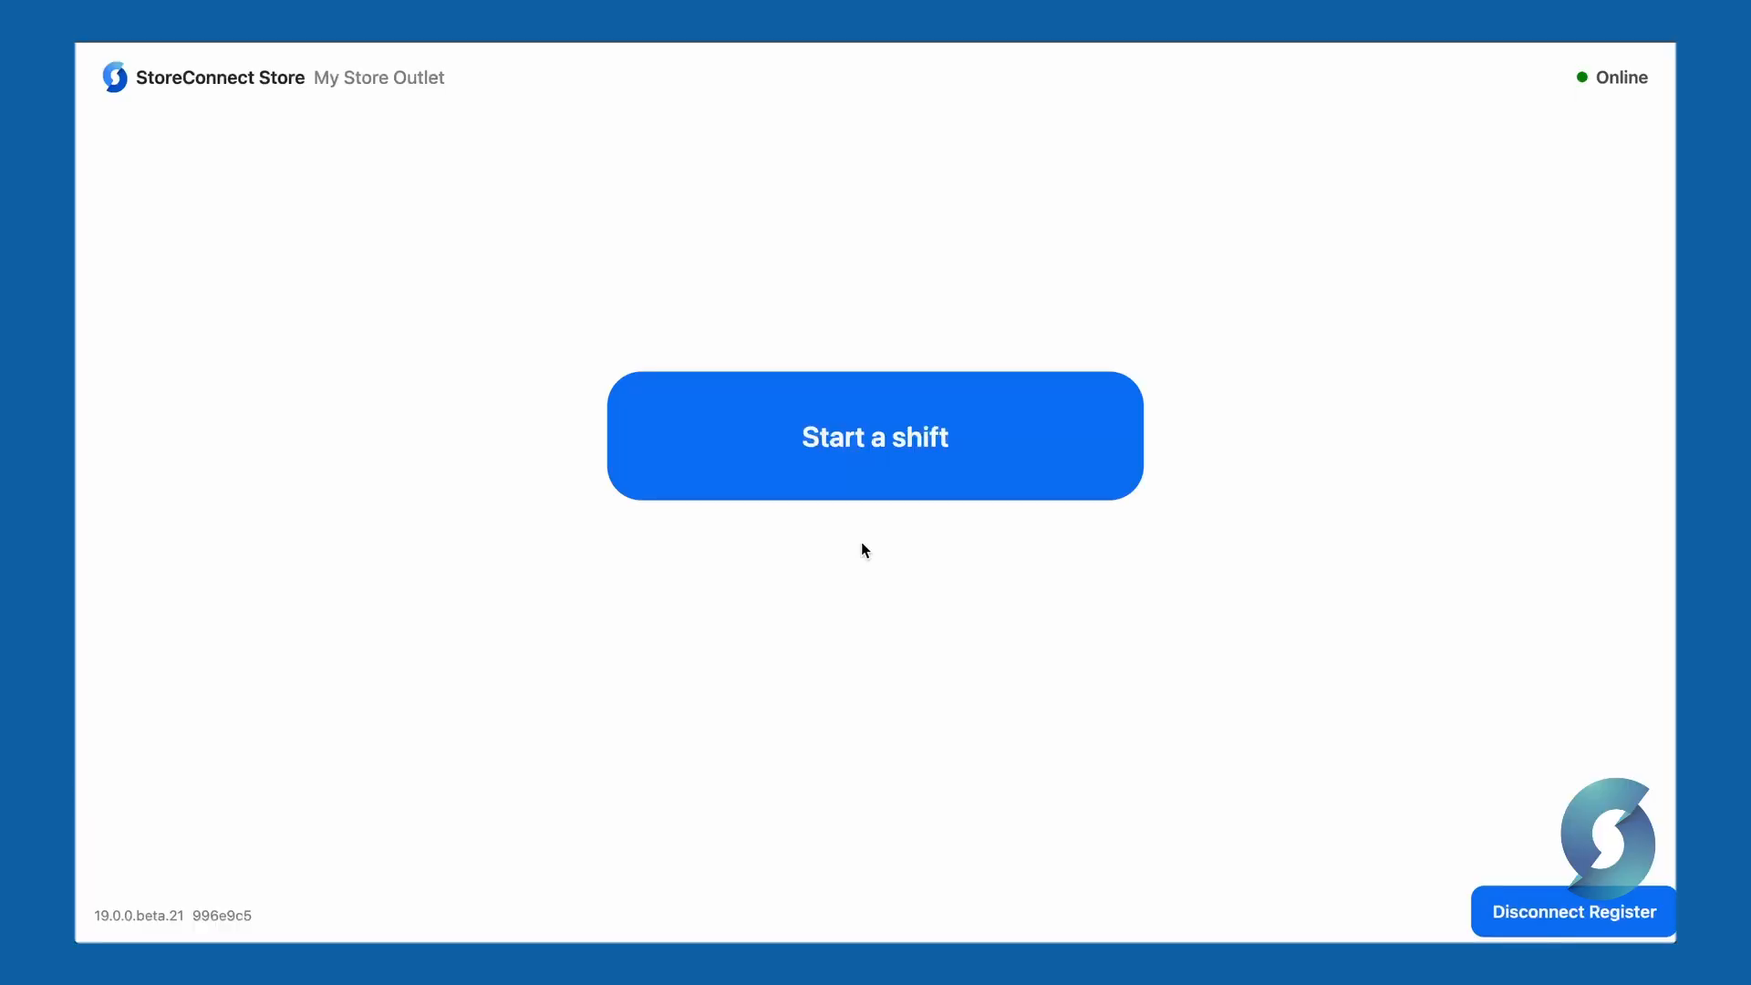